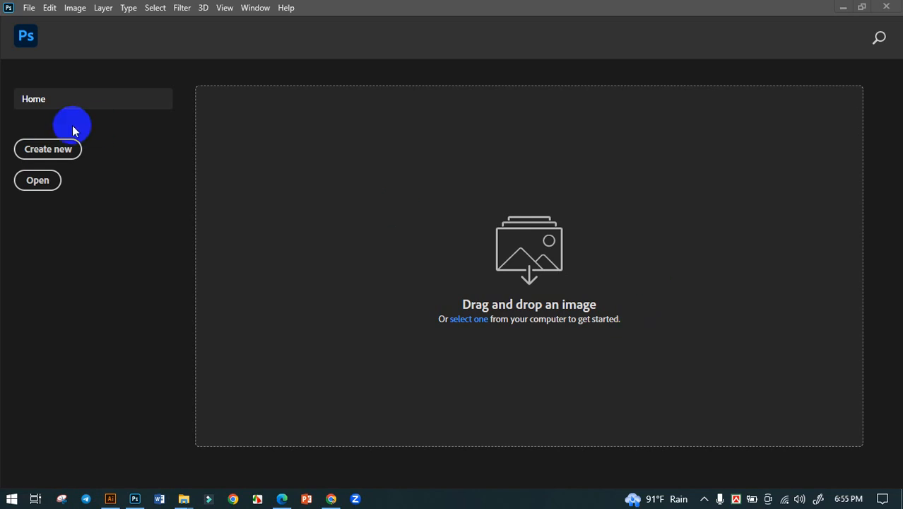
Create a new 1280 x 1280 px document at 300 pixels/inch in RGB Color with a white background.
{"action": "left_click", "coordinate": [55, 149]}
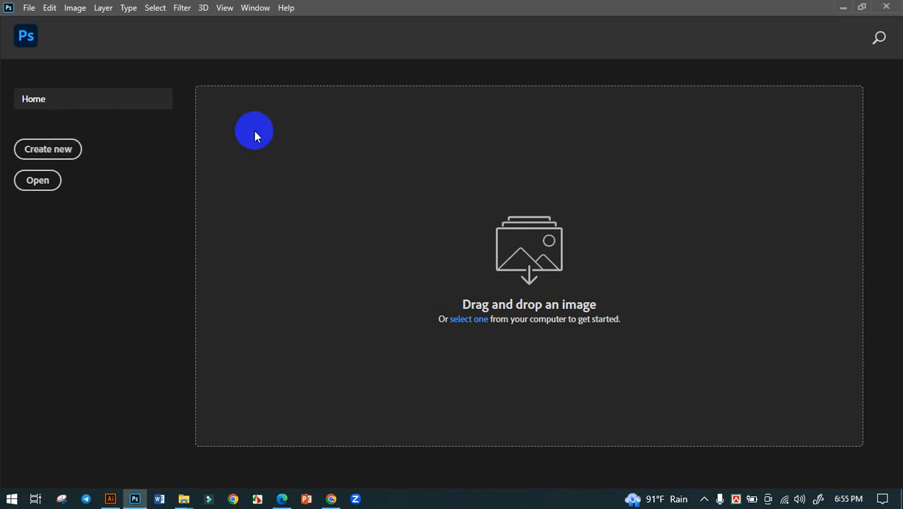
{"action": "left_click", "coordinate": [55, 151]}
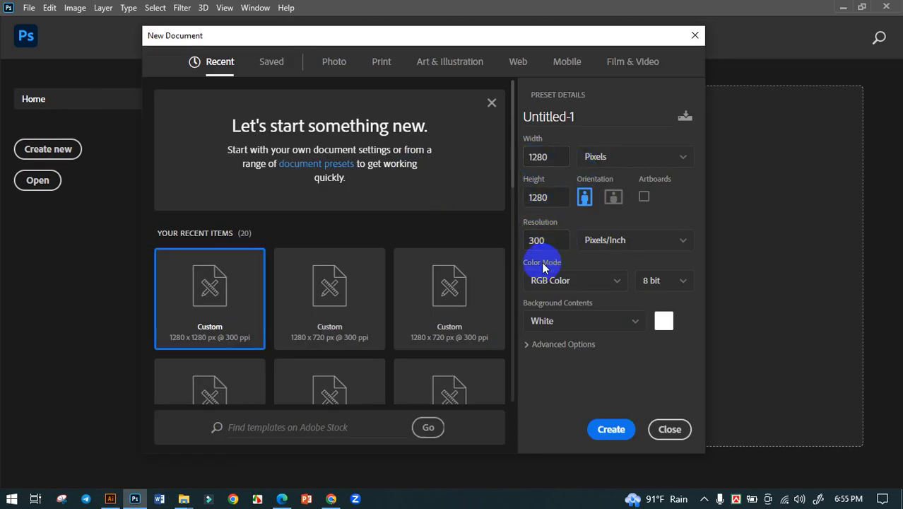
{"action": "left_click", "coordinate": [608, 430]}
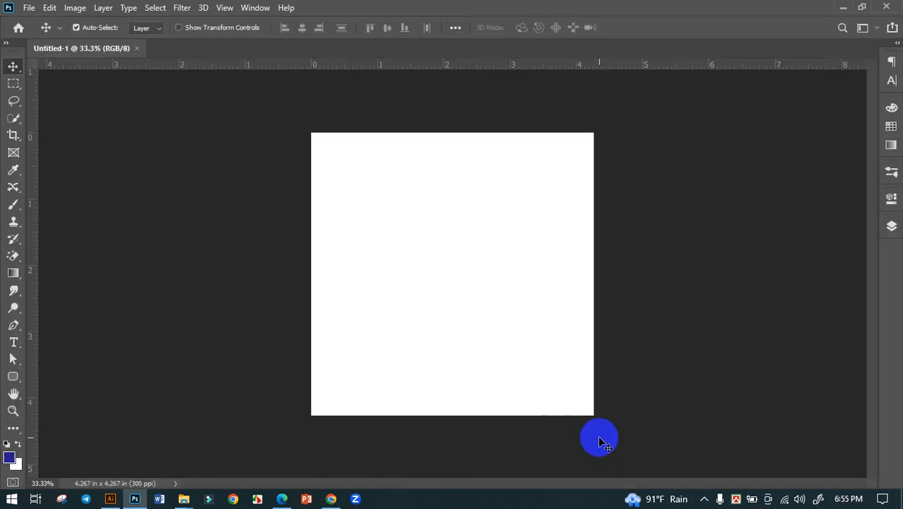
{"action": "left_click", "coordinate": [603, 413]}
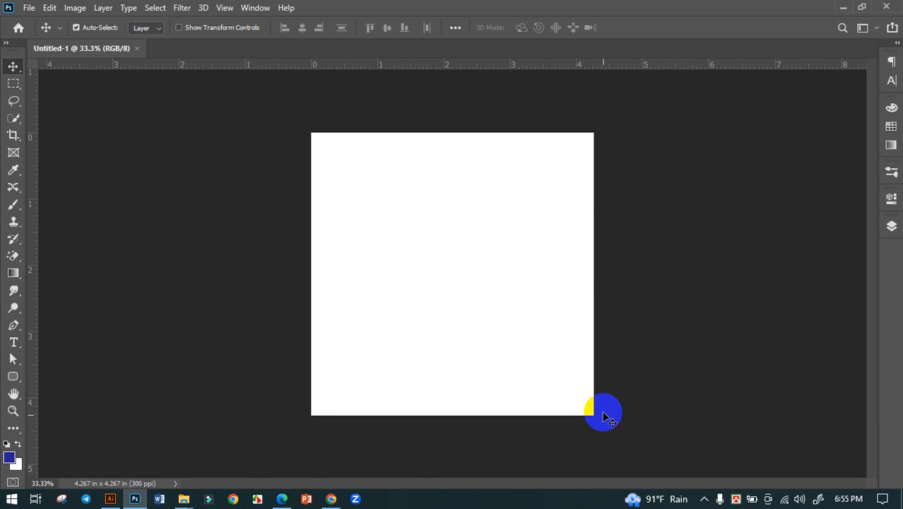
Switch to Chrome, search Google for imagesbazaar and open the Imagesbazaar website.
{"action": "left_click", "coordinate": [332, 500]}
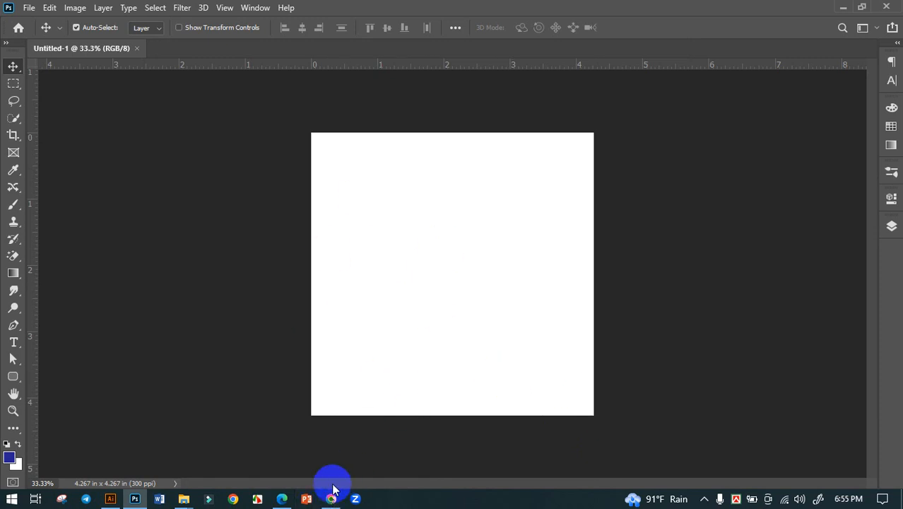
{"action": "left_click", "coordinate": [332, 501]}
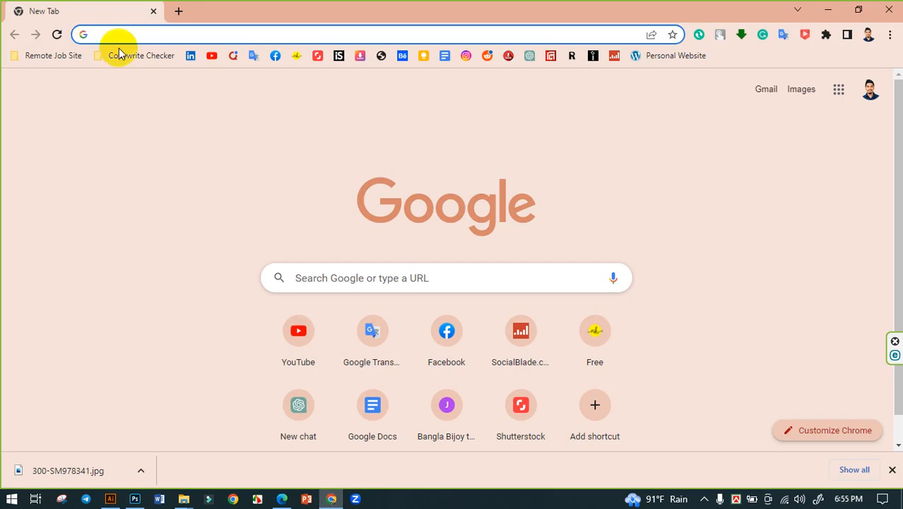
{"action": "left_click", "coordinate": [141, 36]}
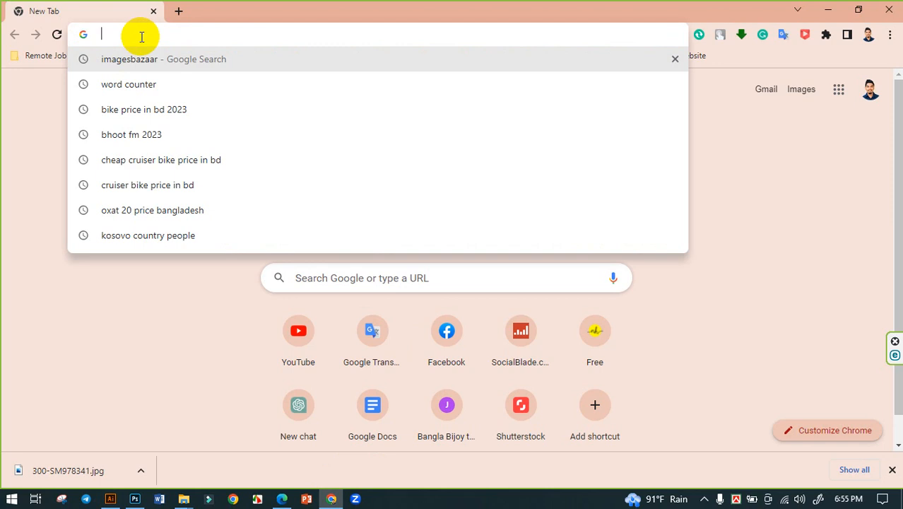
{"action": "left_click", "coordinate": [157, 64]}
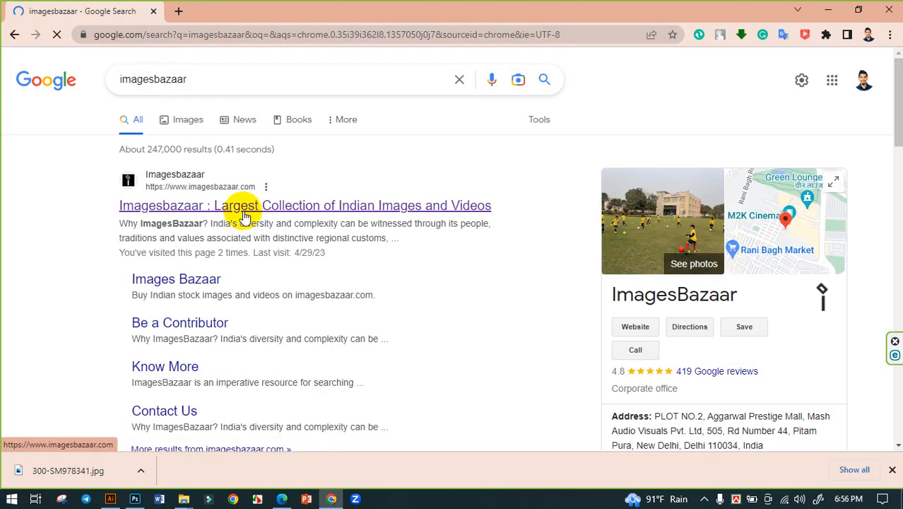
{"action": "left_click", "coordinate": [244, 215]}
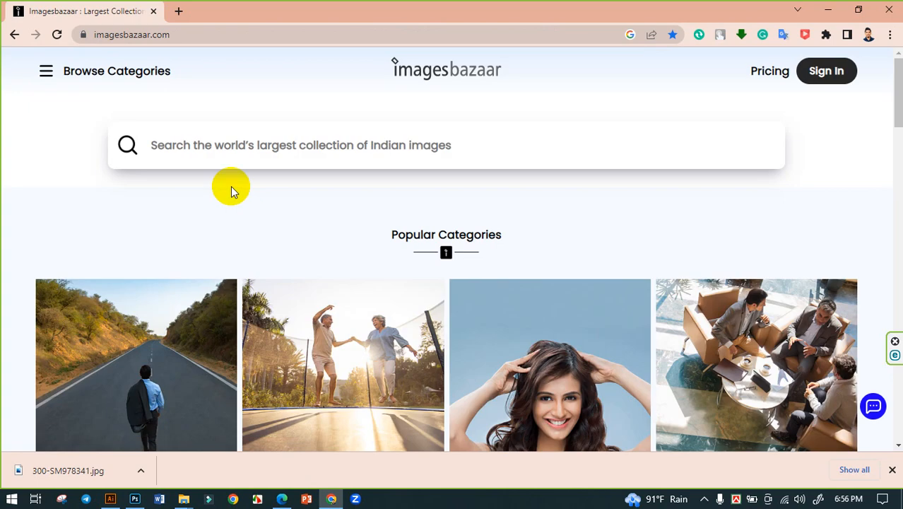
Search the Imagesbazaar collection for "student with computer".
{"action": "left_click", "coordinate": [224, 148]}
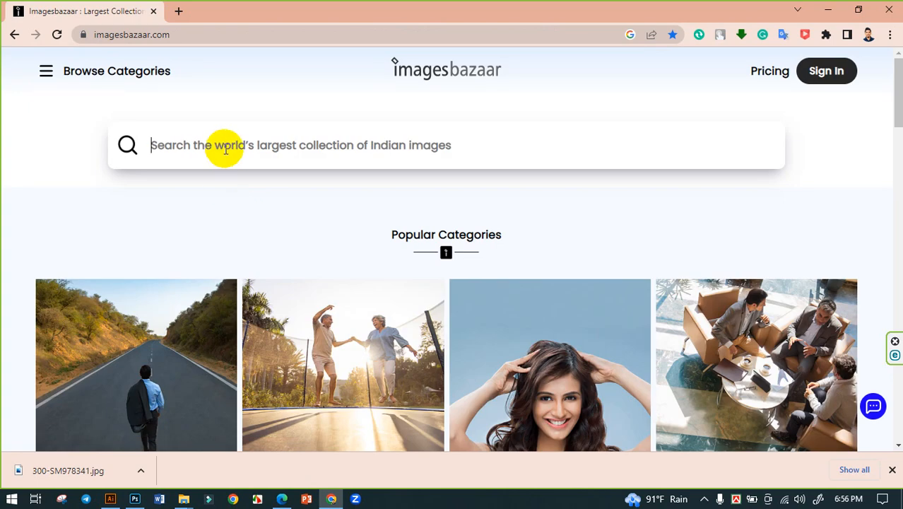
{"action": "type", "text": "stud"}
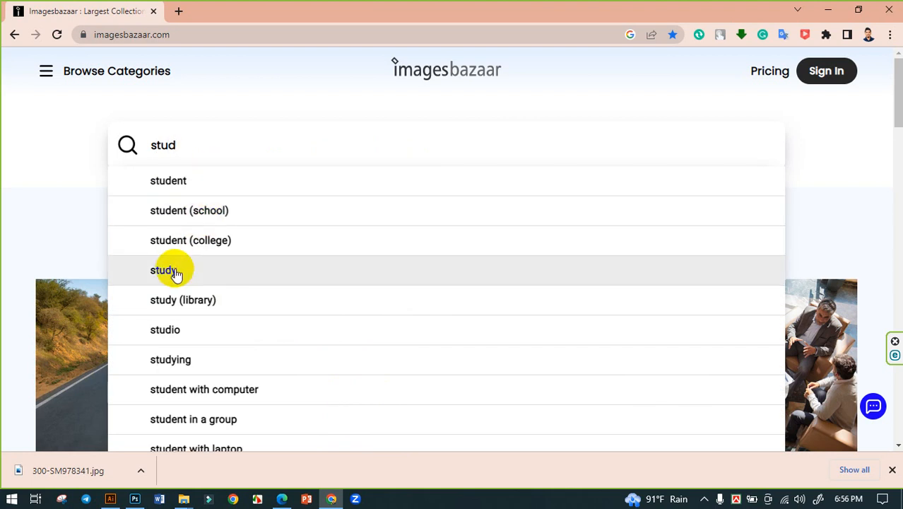
{"action": "left_click", "coordinate": [183, 388]}
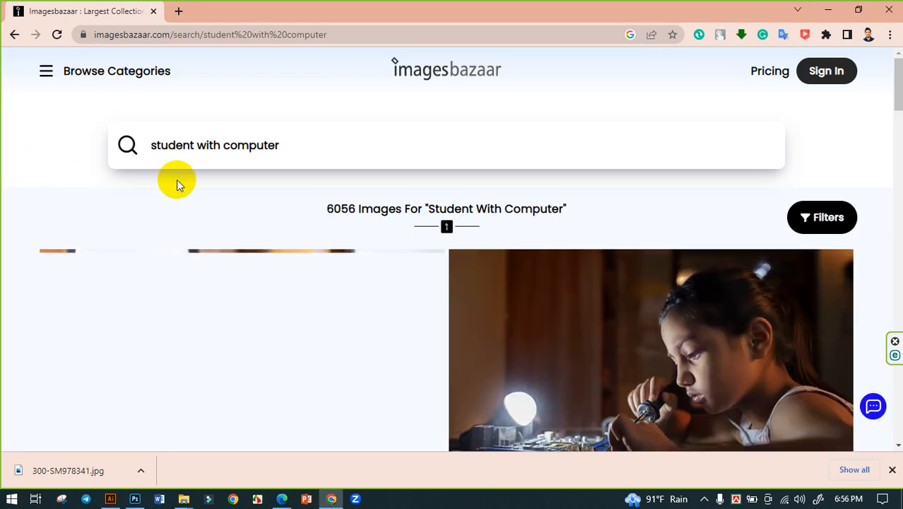
Open the detail page of image SM547268, the woman giving a thumbs-up beside a laptop.
{"action": "scroll", "coordinate": [212, 198], "scroll_direction": "down", "scroll_amount": 2}
{"action": "scroll", "coordinate": [333, 233], "scroll_direction": "down", "scroll_amount": 8}
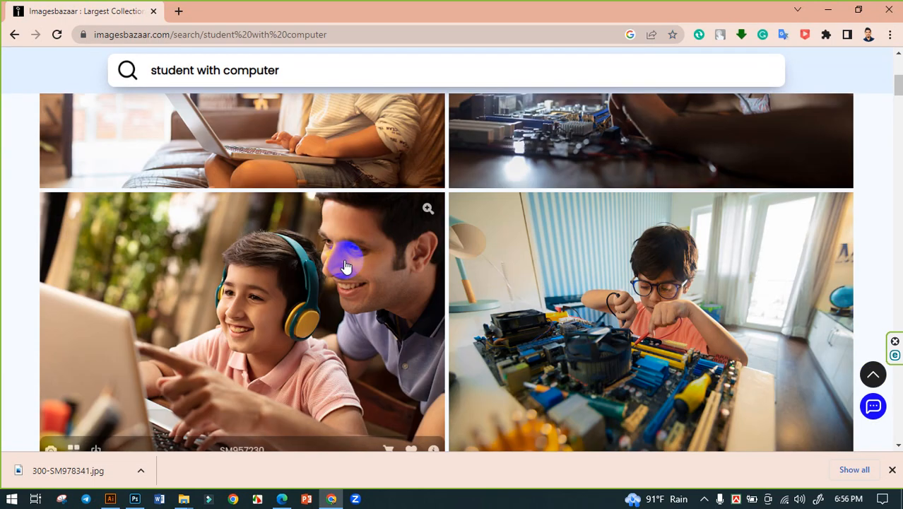
{"action": "scroll", "coordinate": [329, 282], "scroll_direction": "up", "scroll_amount": 1}
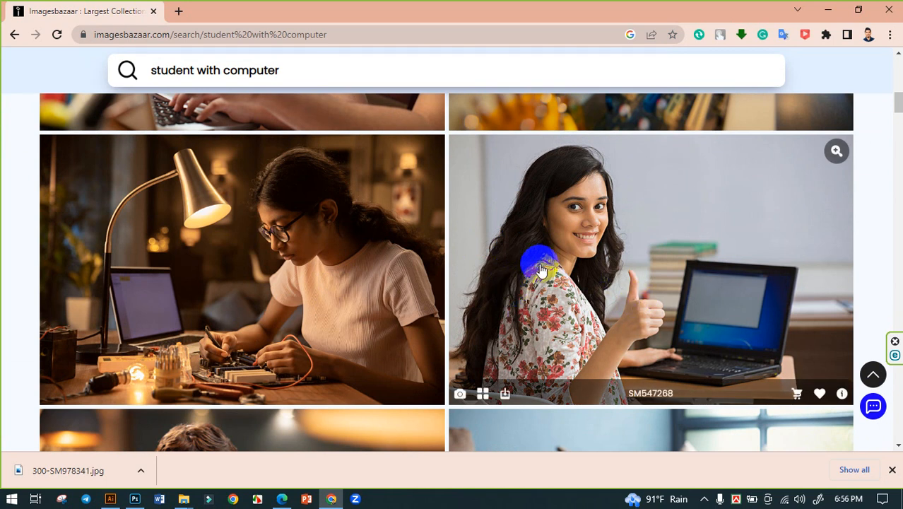
{"action": "left_click", "coordinate": [571, 247]}
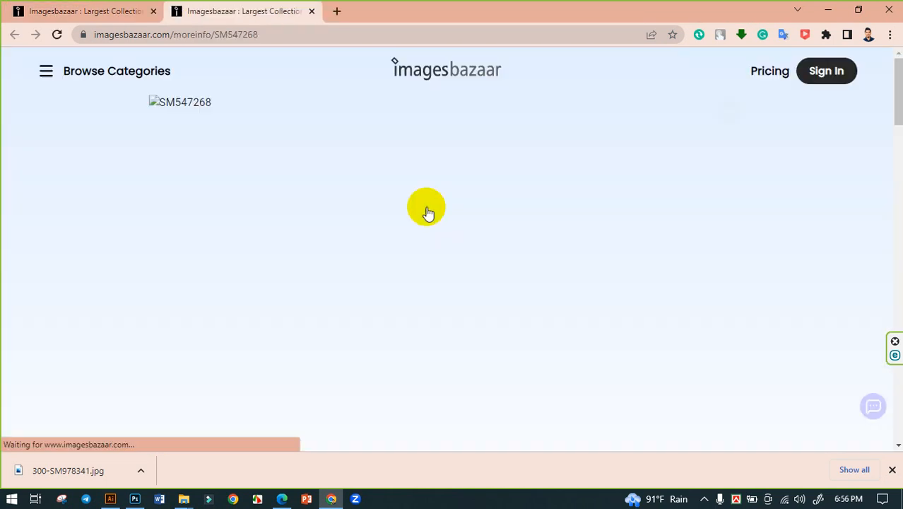
{"action": "scroll", "coordinate": [403, 202], "scroll_direction": "down", "scroll_amount": 1}
{"action": "scroll", "coordinate": [401, 196], "scroll_direction": "up", "scroll_amount": 1}
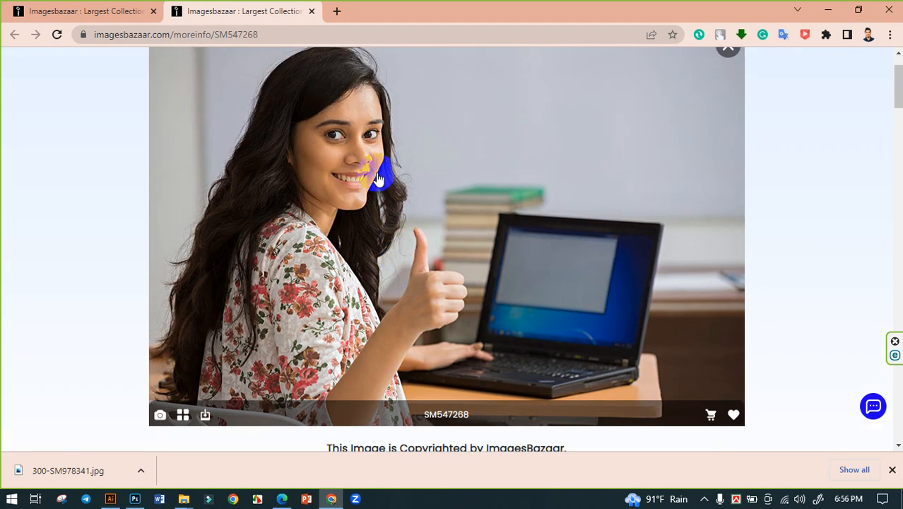
Save the photo to the Downloads folder as 120-SM547268.jpg.
{"action": "right_click", "coordinate": [382, 178]}
{"action": "left_click", "coordinate": [405, 199]}
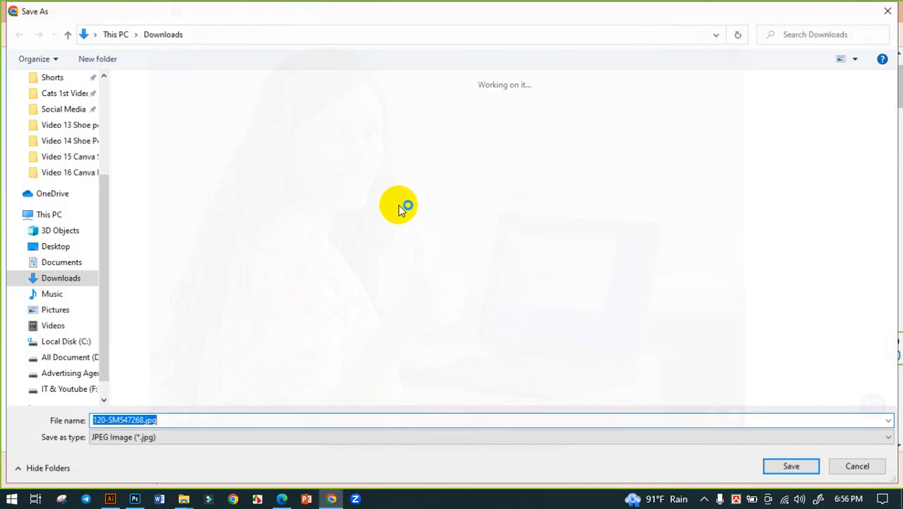
{"action": "left_click", "coordinate": [791, 467]}
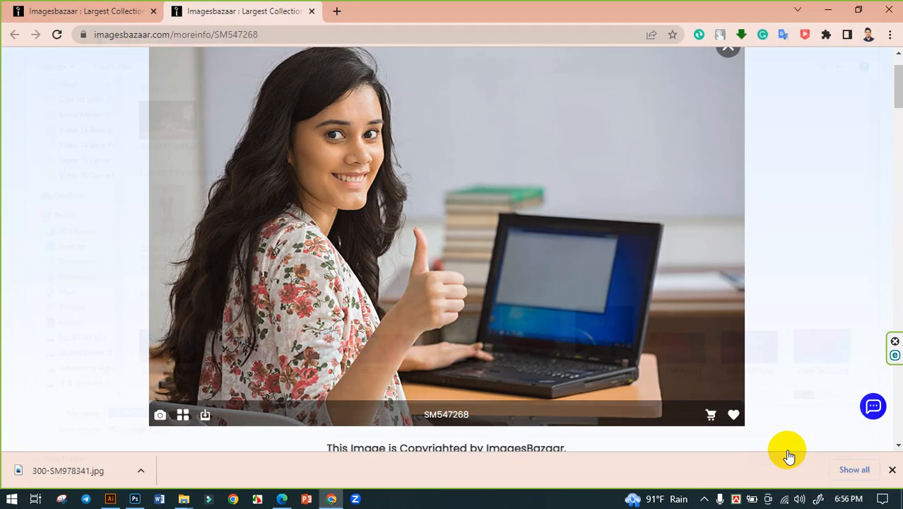
Preview the downloaded 120-SM547268.jpg in the image viewer and close it.
{"action": "left_click", "coordinate": [140, 472]}
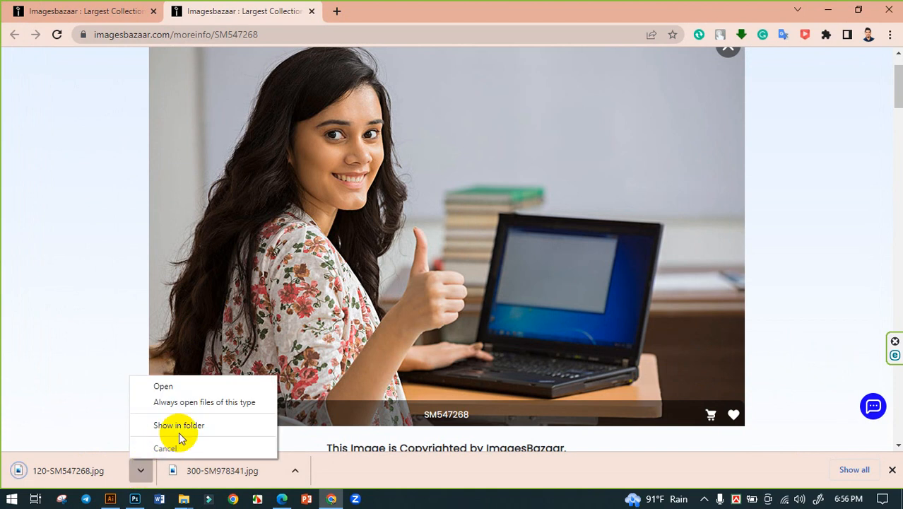
{"action": "left_click", "coordinate": [169, 389]}
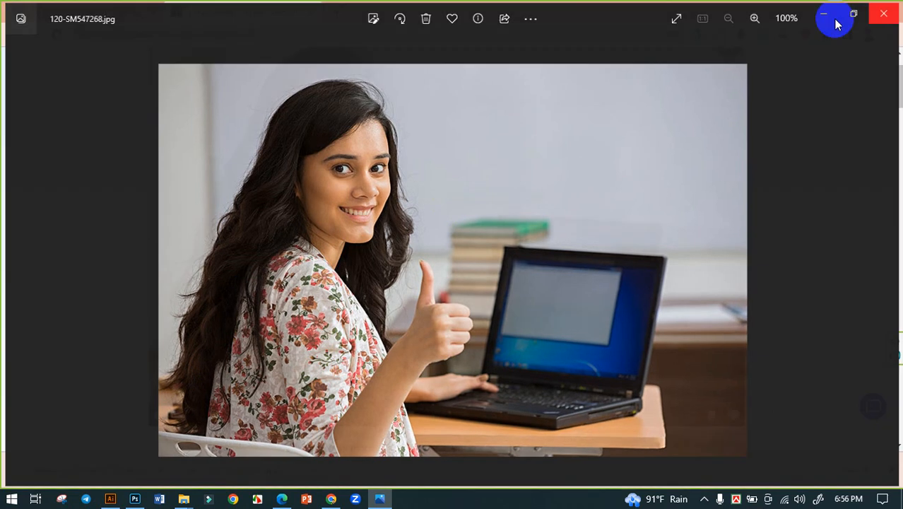
{"action": "left_click", "coordinate": [888, 10]}
Place 120-SM547268.jpg from the Downloads folder into the Photoshop document.
{"action": "mouse_move", "coordinate": [182, 498]}
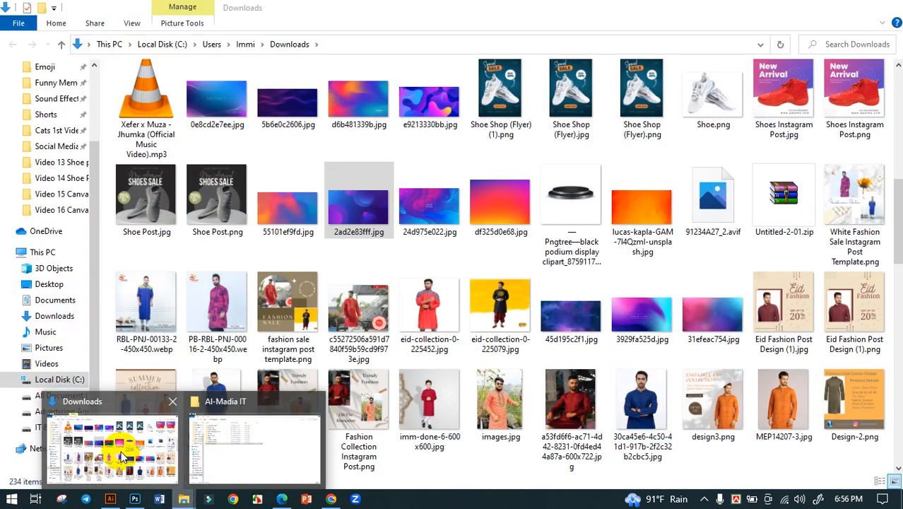
{"action": "left_click", "coordinate": [123, 456]}
{"action": "left_click", "coordinate": [367, 123]}
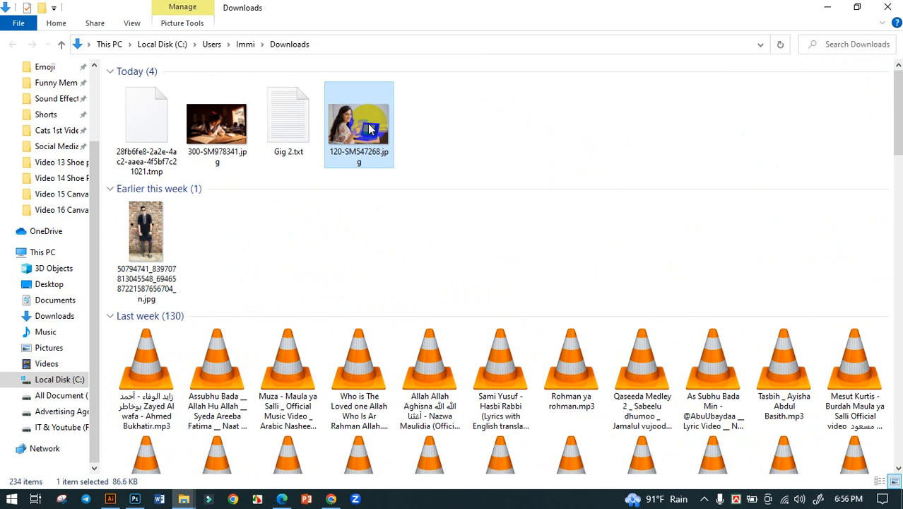
{"action": "left_click_drag", "start_coordinate": [367, 123], "coordinate": [540, 322]}
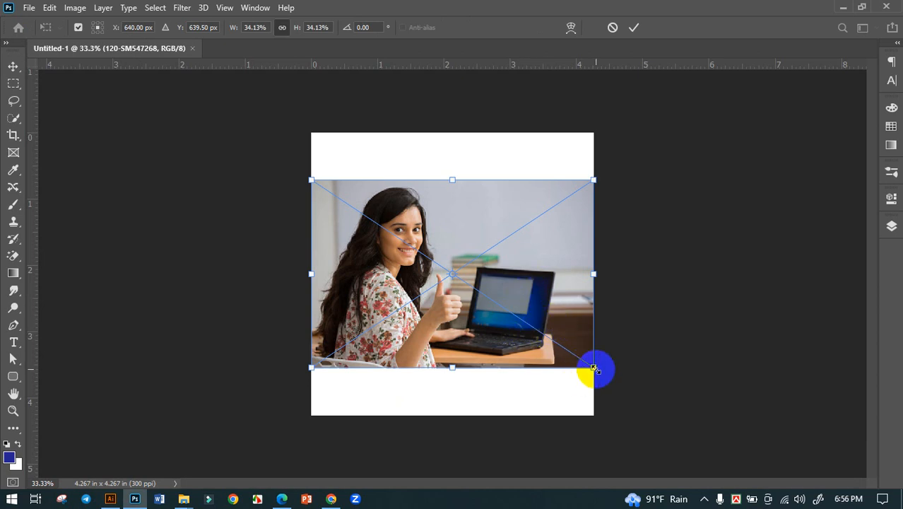
Enlarge the placed photo beyond the canvas width and position it with the woman at the left edge.
{"action": "left_click_drag", "start_coordinate": [596, 369], "coordinate": [670, 429]}
{"action": "left_click_drag", "start_coordinate": [574, 371], "coordinate": [575, 367]}
{"action": "left_click_drag", "start_coordinate": [666, 275], "coordinate": [621, 279]}
{"action": "left_click_drag", "start_coordinate": [543, 304], "coordinate": [537, 307]}
{"action": "left_click", "coordinate": [634, 26]}
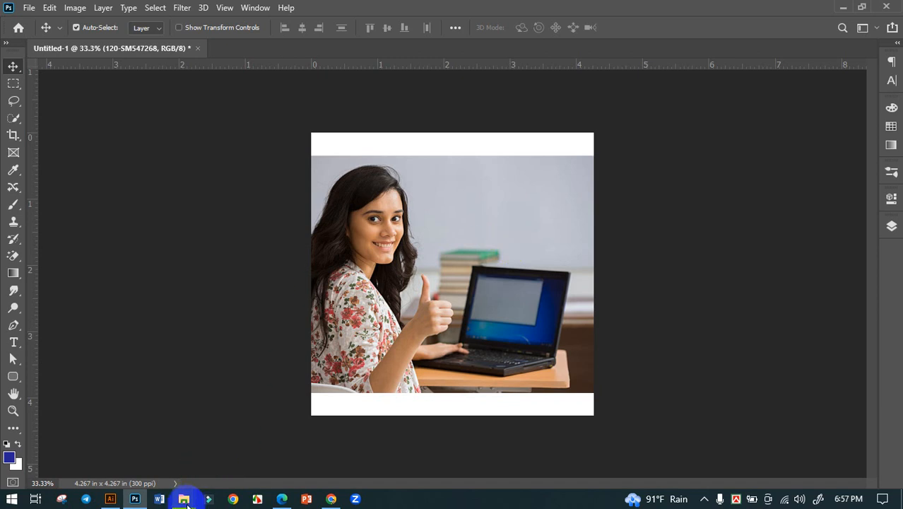
Place the pink-blue gradient image 31efeac754.jpg from Downloads over the photo and scale it to about 236% to cover the canvas.
{"action": "mouse_move", "coordinate": [183, 499]}
{"action": "left_click", "coordinate": [145, 463]}
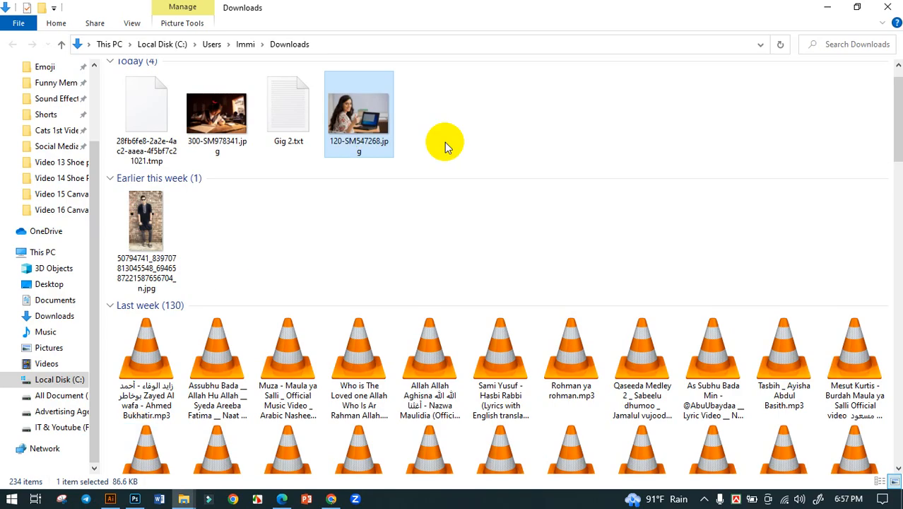
{"action": "scroll", "coordinate": [444, 142], "scroll_direction": "down", "scroll_amount": 10}
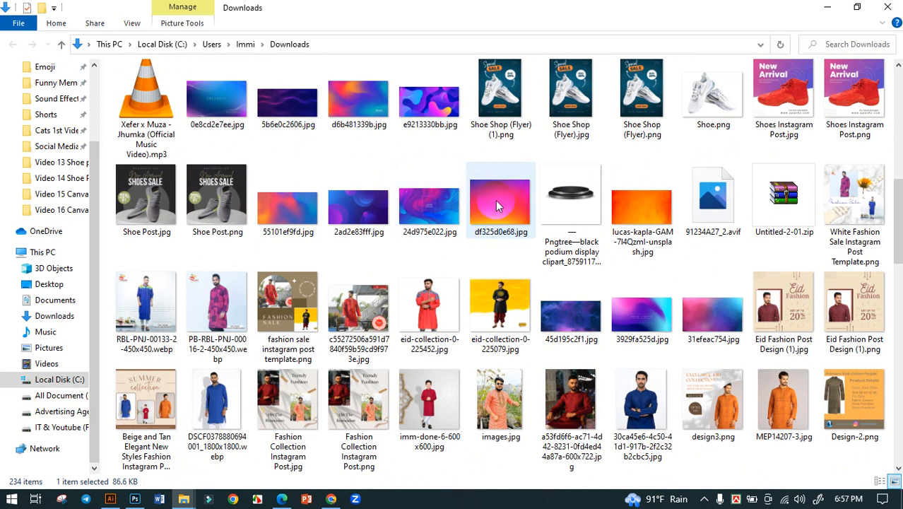
{"action": "left_click_drag", "start_coordinate": [711, 311], "coordinate": [518, 355]}
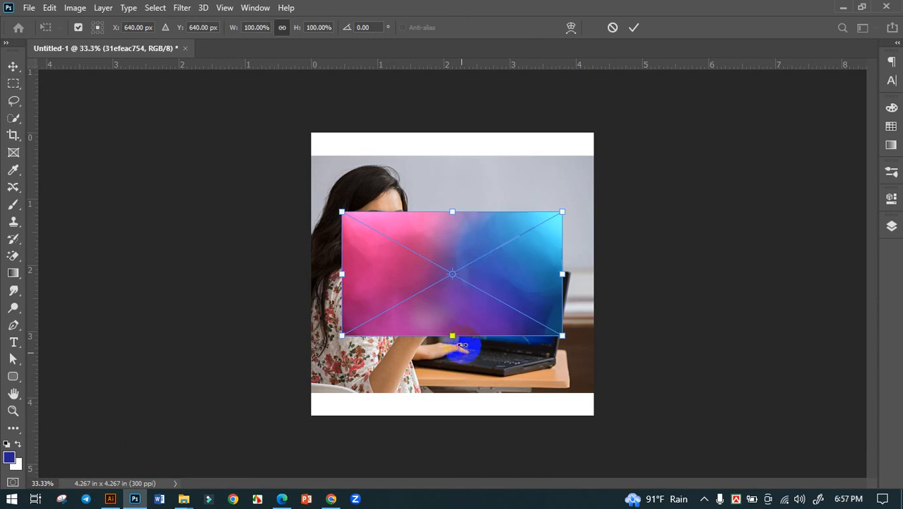
{"action": "left_click_drag", "start_coordinate": [453, 336], "coordinate": [468, 422]}
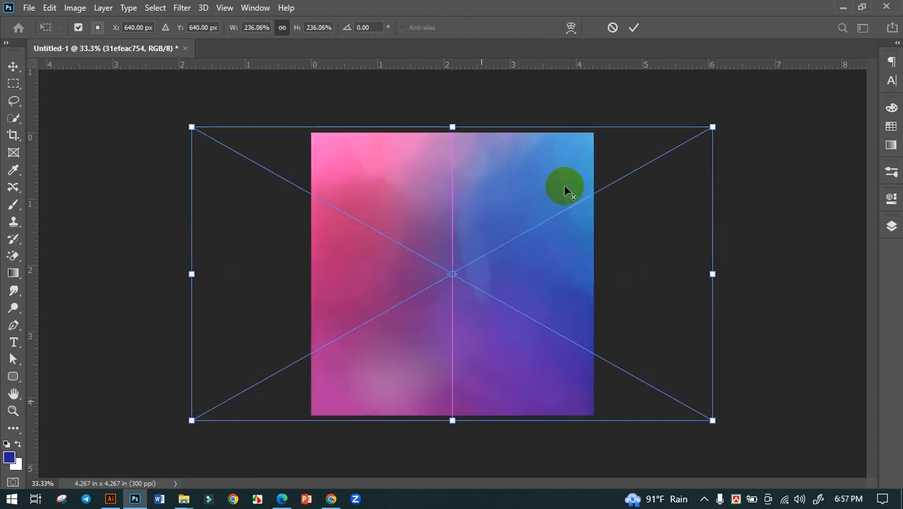
{"action": "left_click", "coordinate": [634, 26]}
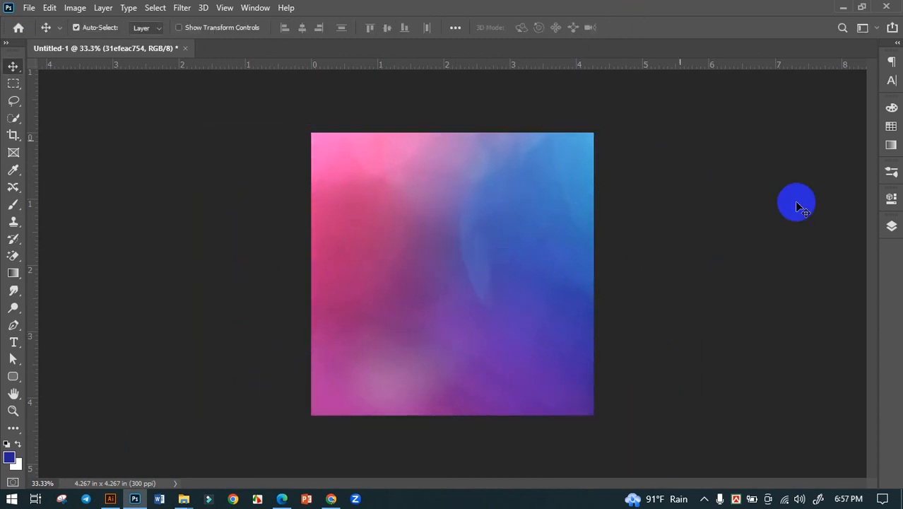
Show the layer list and compare the canvas with the 31efeac754 gradient layer hidden and shown.
{"action": "left_click", "coordinate": [891, 233]}
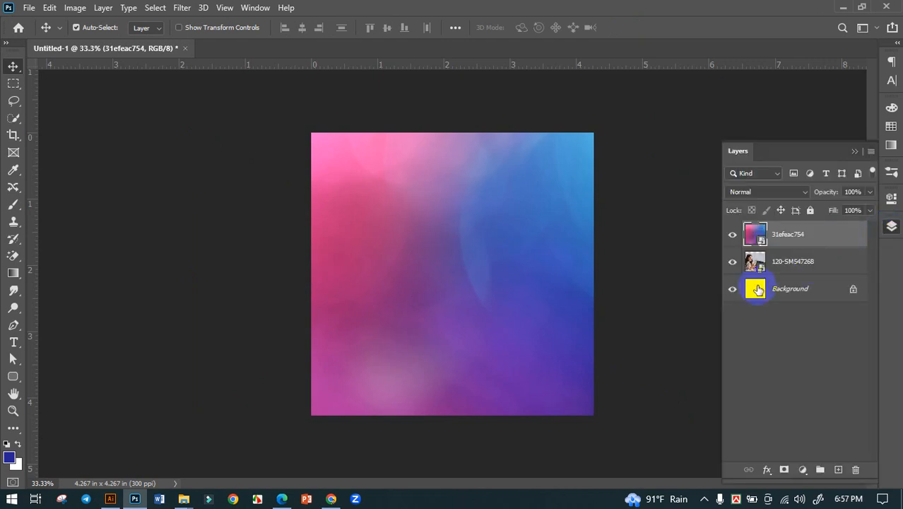
{"action": "left_click", "coordinate": [735, 237]}
{"action": "left_click", "coordinate": [735, 238]}
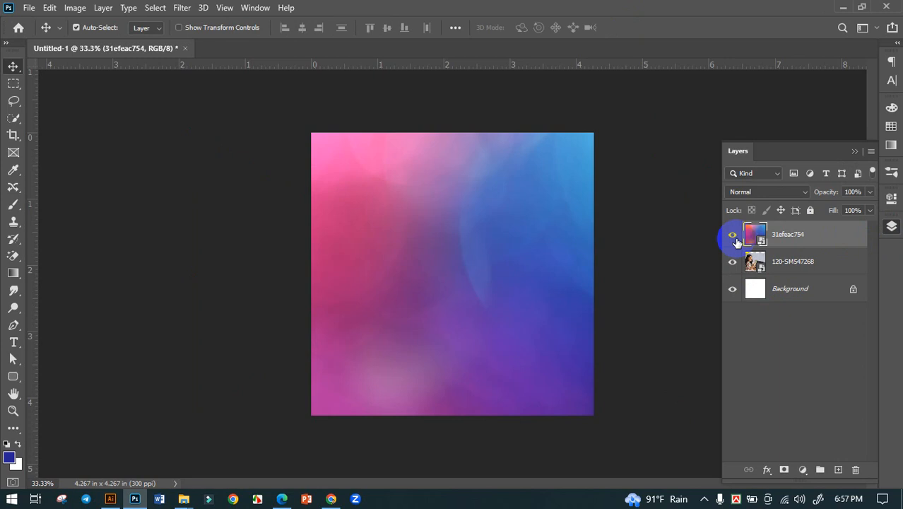
{"action": "left_click", "coordinate": [735, 237]}
{"action": "left_click", "coordinate": [736, 239]}
{"action": "left_click", "coordinate": [736, 239]}
{"action": "left_click", "coordinate": [736, 239]}
Duplicate the 31efeac754 gradient layer and move the copy below the 120-SM547268 photo layer.
{"action": "key", "text": "ctrl+j"}
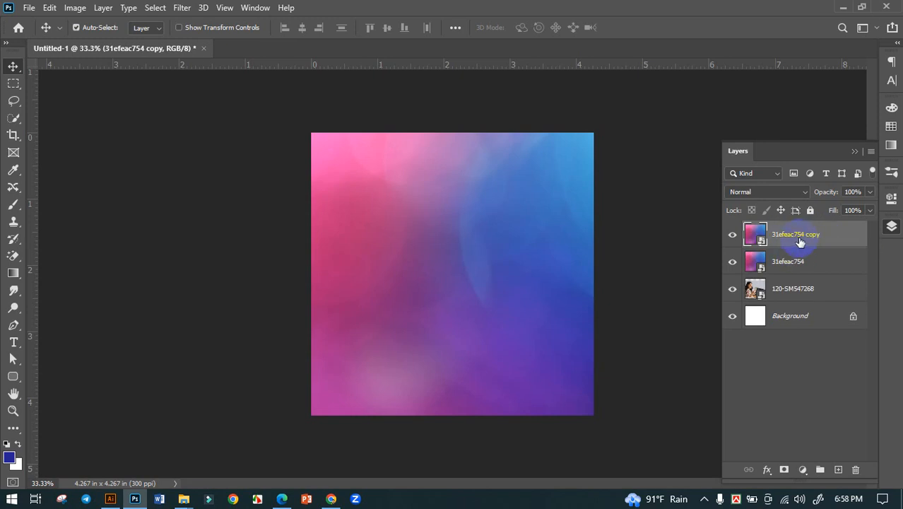
{"action": "left_click_drag", "start_coordinate": [810, 244], "coordinate": [809, 301]}
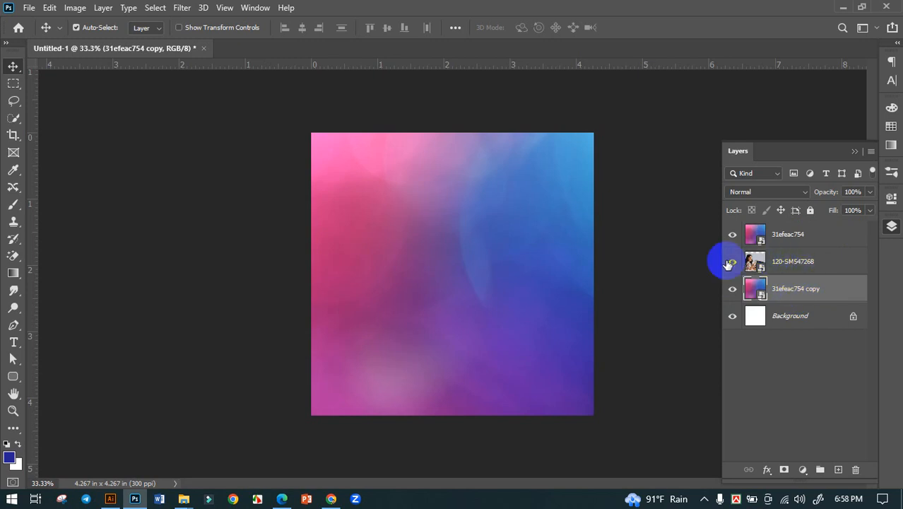
Hide the original 31efeac754 gradient layer above the photo.
{"action": "left_click", "coordinate": [755, 234]}
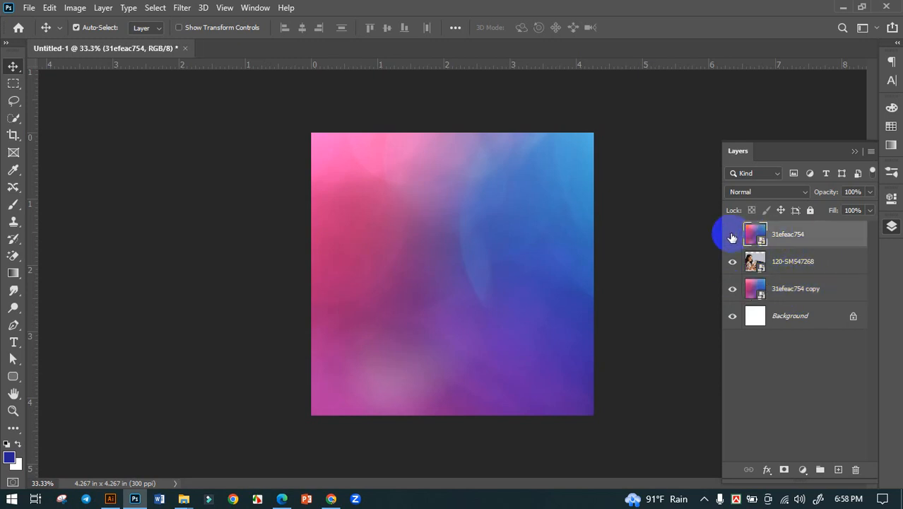
{"action": "left_click", "coordinate": [732, 238]}
{"action": "left_click", "coordinate": [732, 238]}
{"action": "left_click", "coordinate": [733, 238]}
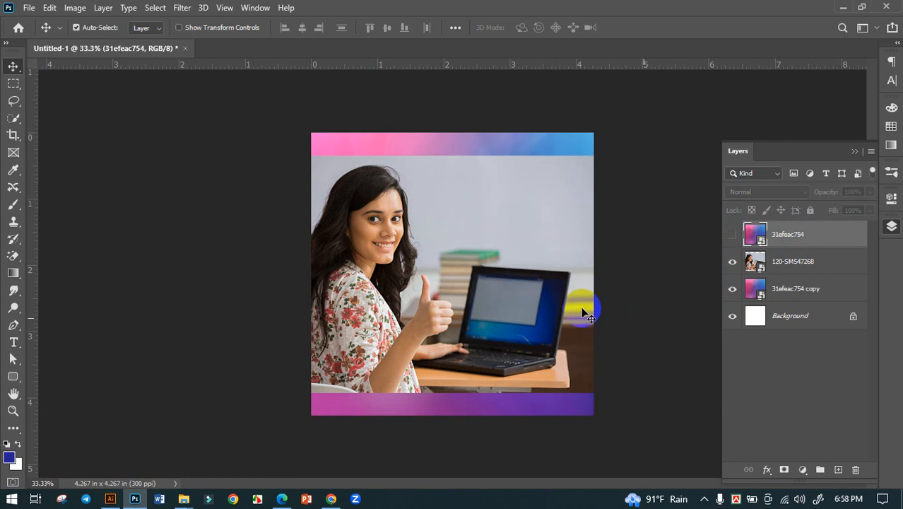
Show the 31efeac754 gradient layer above the photo, duplicate it, and hide the new top copy.
{"action": "left_click", "coordinate": [732, 234]}
{"action": "left_click", "coordinate": [806, 242]}
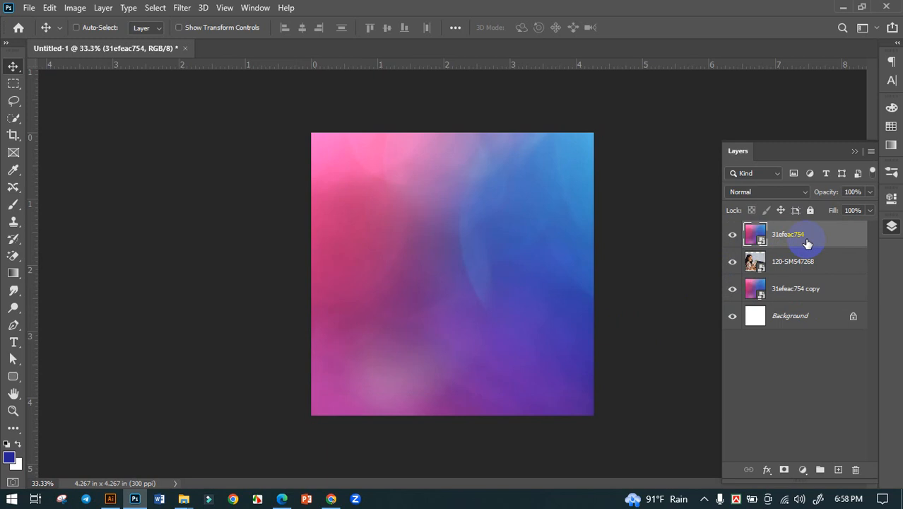
{"action": "key", "text": "ctrl+j"}
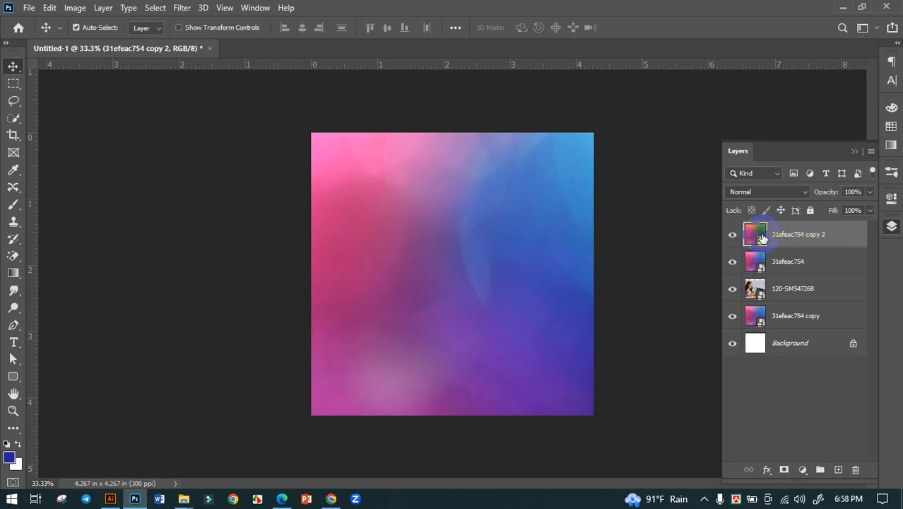
{"action": "left_click", "coordinate": [733, 236]}
{"action": "left_click", "coordinate": [736, 236]}
{"action": "left_click", "coordinate": [736, 236]}
{"action": "left_click", "coordinate": [736, 236]}
{"action": "left_click", "coordinate": [736, 237]}
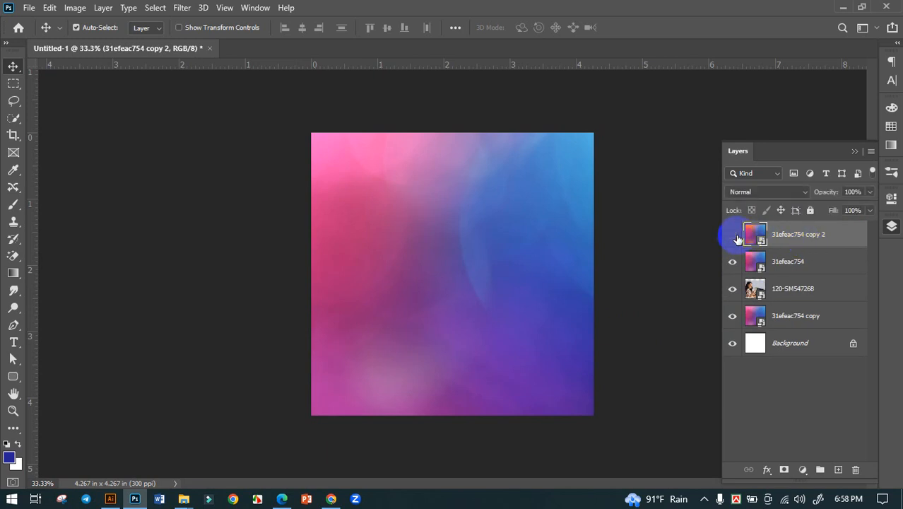
Clip the 31efeac754 gradient layer to the 120-SM547268 photo layer and compare it hidden and shown.
{"action": "left_click", "coordinate": [791, 263]}
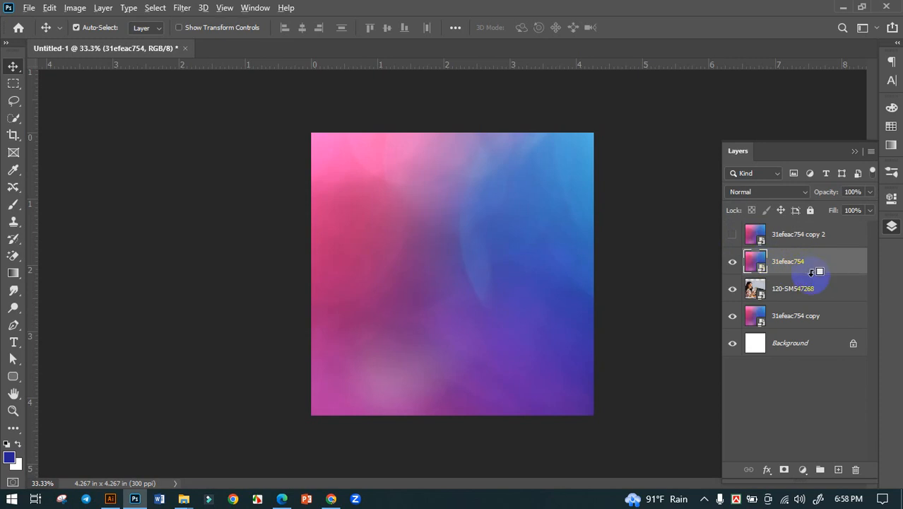
{"action": "left_click", "coordinate": [812, 273], "text": "alt"}
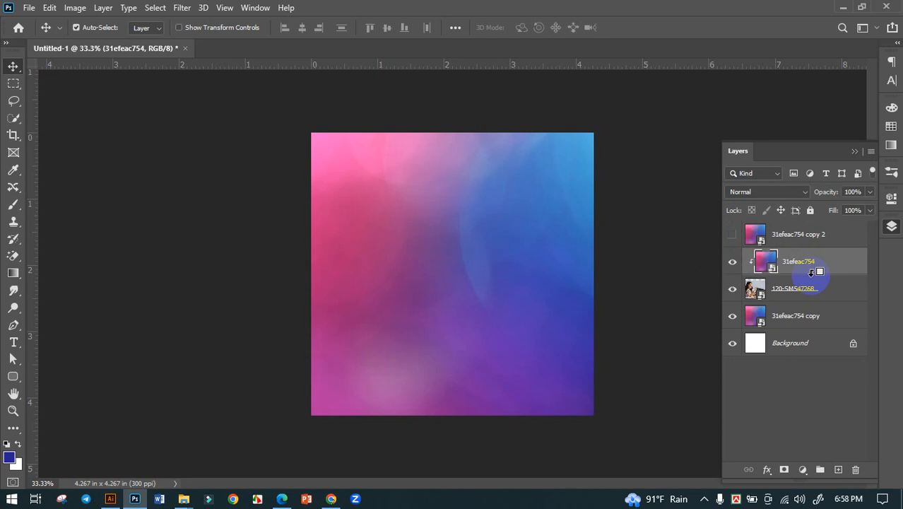
{"action": "left_click", "coordinate": [733, 261]}
{"action": "left_click", "coordinate": [733, 262]}
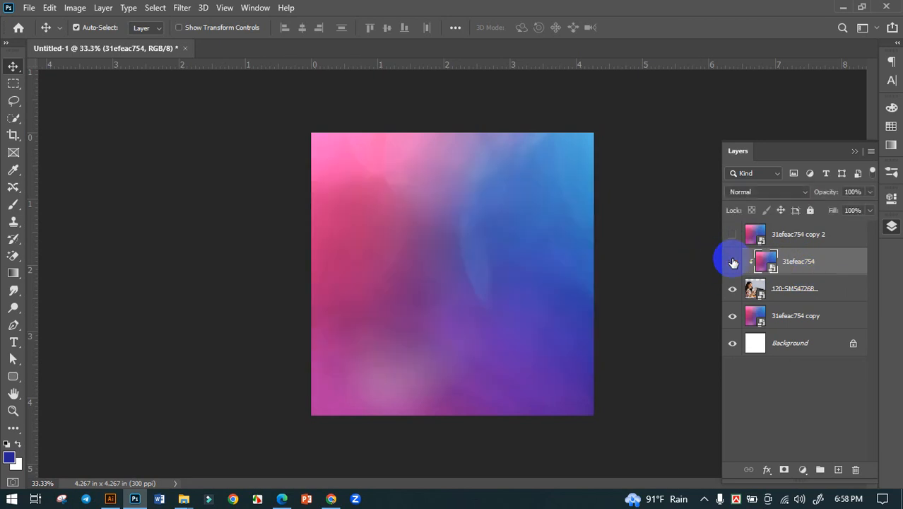
{"action": "left_click", "coordinate": [733, 262]}
{"action": "left_click", "coordinate": [733, 261]}
Set the clipped gradient layer's blend mode to Soft Light and compare the photo with it hidden and shown.
{"action": "left_click", "coordinate": [783, 191]}
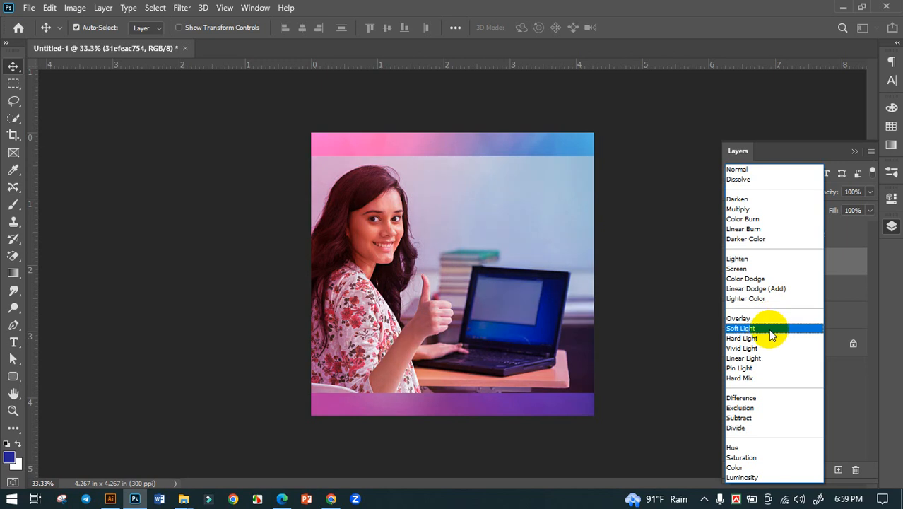
{"action": "left_click", "coordinate": [766, 328]}
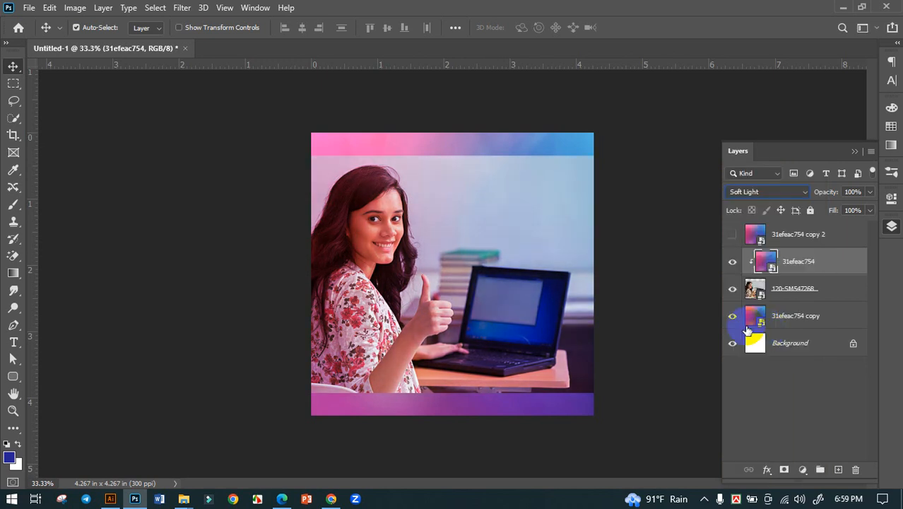
{"action": "left_click", "coordinate": [732, 262]}
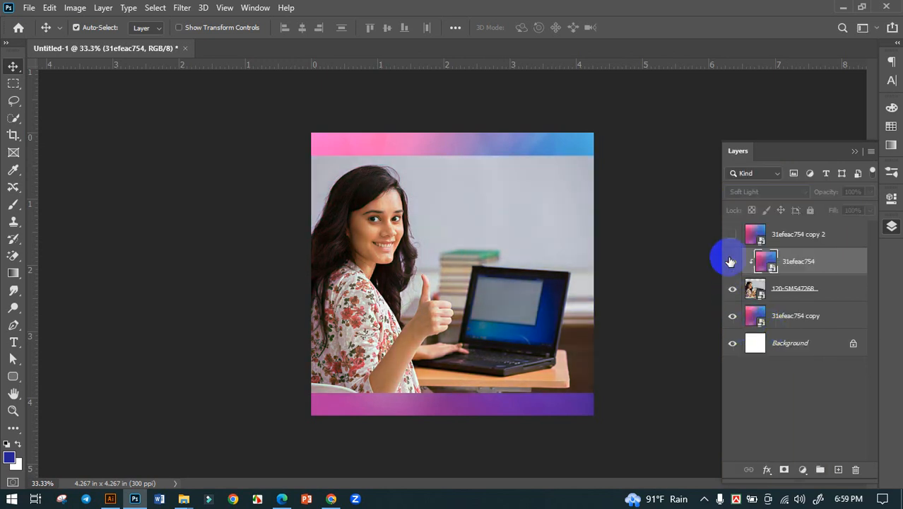
{"action": "left_click", "coordinate": [731, 262]}
{"action": "left_click", "coordinate": [732, 261]}
{"action": "left_click", "coordinate": [731, 262]}
{"action": "left_click", "coordinate": [732, 261]}
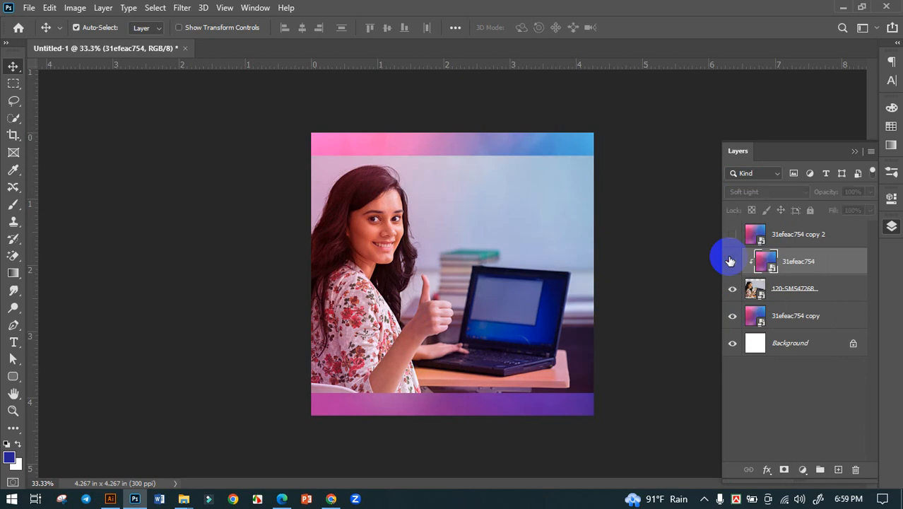
{"action": "left_click", "coordinate": [732, 262]}
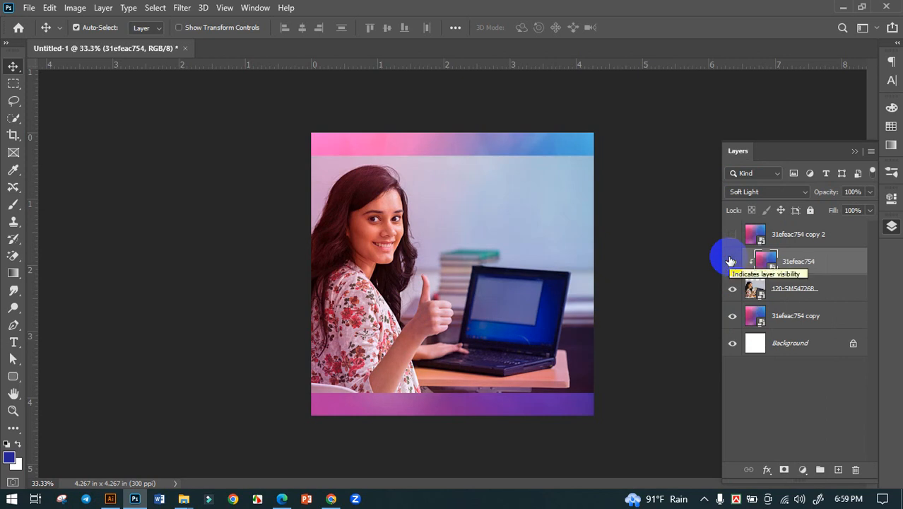
Show the topmost layer, 31efeac754 copy 2, and add a layer mask to it.
{"action": "left_click", "coordinate": [769, 237]}
{"action": "left_click", "coordinate": [732, 236]}
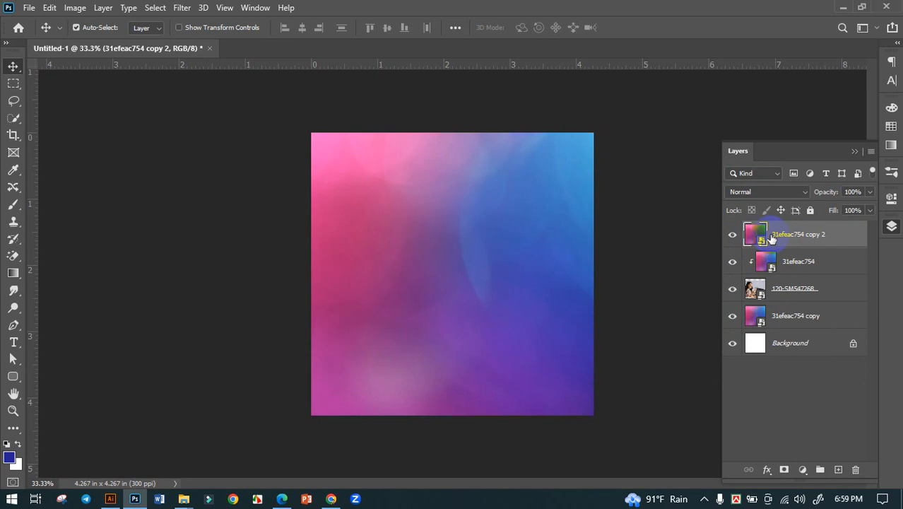
{"action": "left_click", "coordinate": [784, 470]}
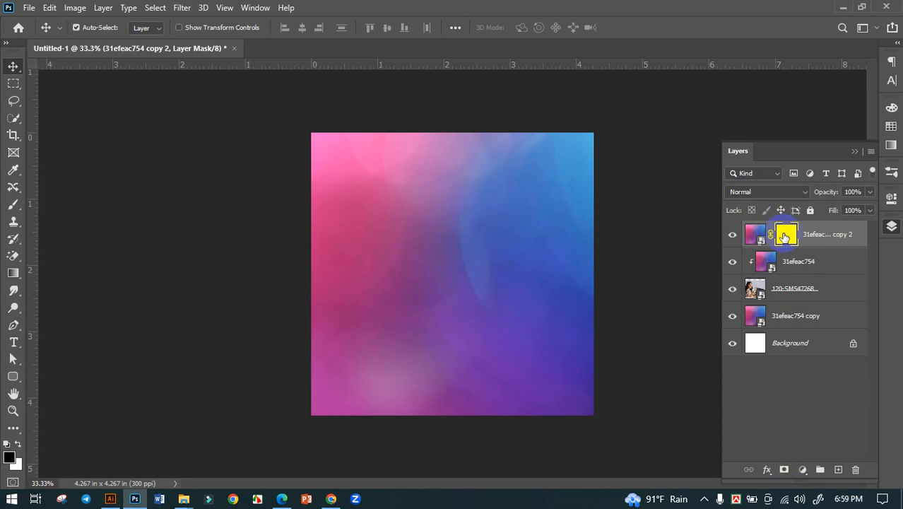
Paint the centre of the top gradient's mask with a soft black brush, about 1200 px at 65% opacity, leaving colour at the edges.
{"action": "left_click", "coordinate": [14, 205]}
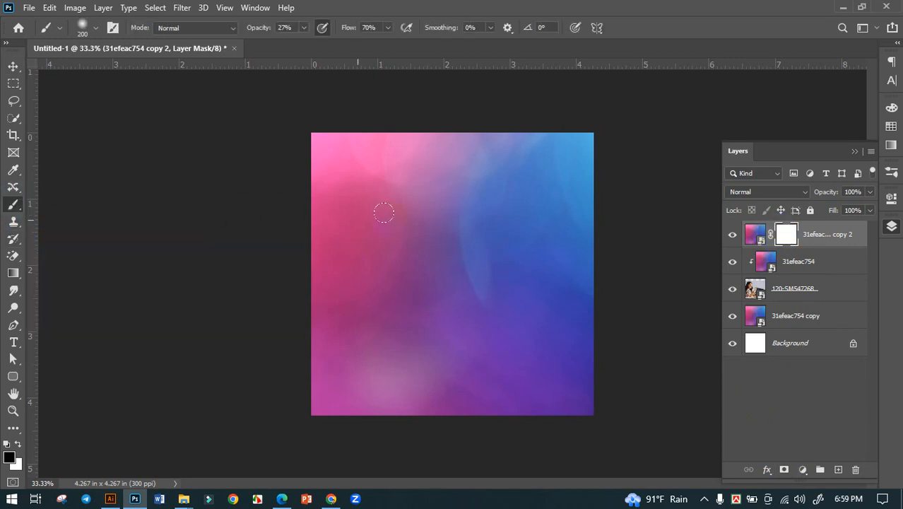
{"action": "left_click", "coordinate": [303, 28]}
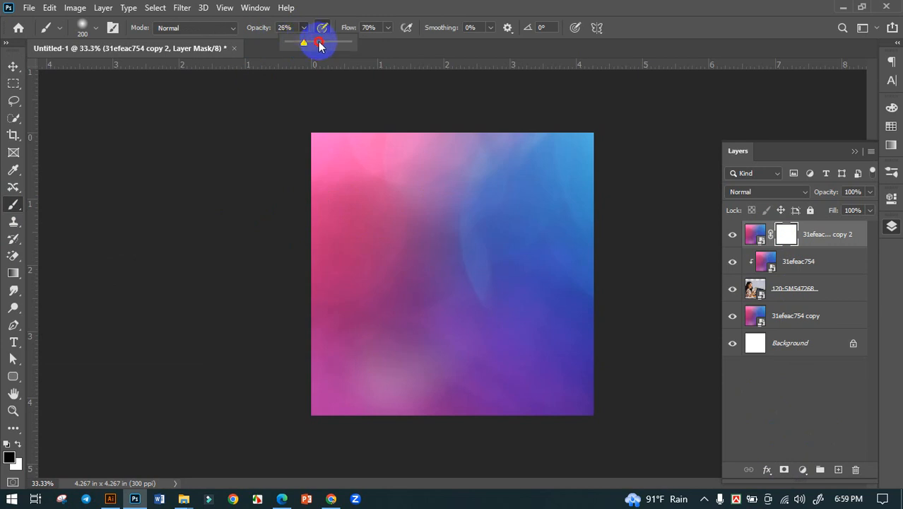
{"action": "left_click_drag", "start_coordinate": [328, 42], "coordinate": [327, 42]}
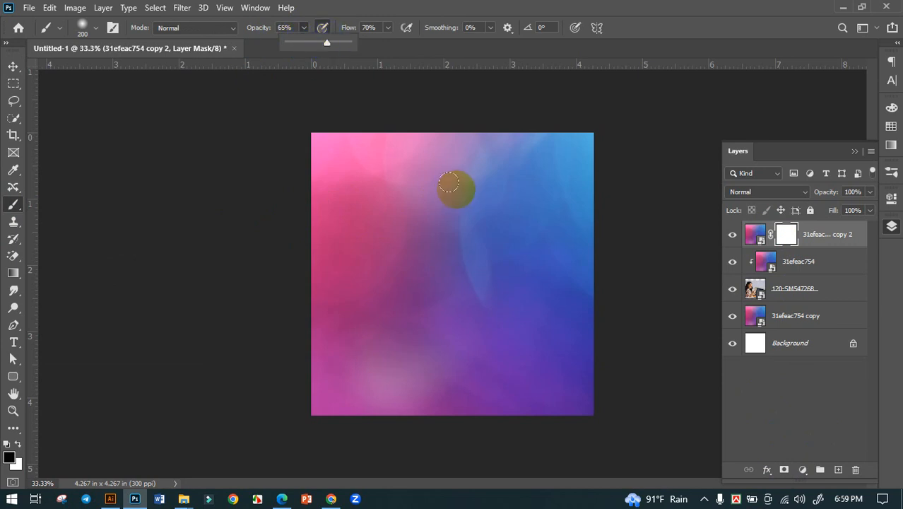
{"action": "key", "text": "bracketright"}
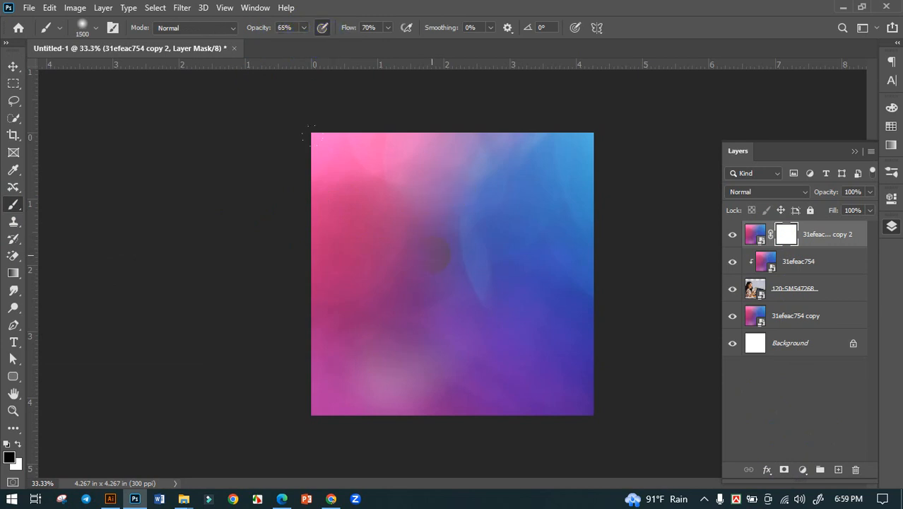
{"action": "mouse_move", "coordinate": [295, 182]}
{"action": "left_mouse_down"}
{"action": "mouse_move", "coordinate": [368, 269]}
{"action": "mouse_move", "coordinate": [402, 276]}
{"action": "mouse_move", "coordinate": [537, 234]}
{"action": "mouse_move", "coordinate": [432, 287]}
{"action": "left_mouse_up"}
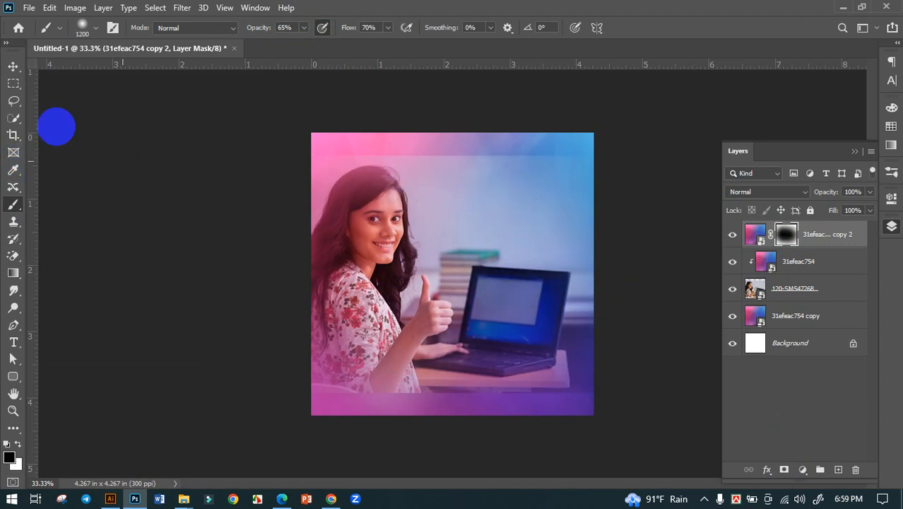
{"action": "left_click", "coordinate": [13, 66]}
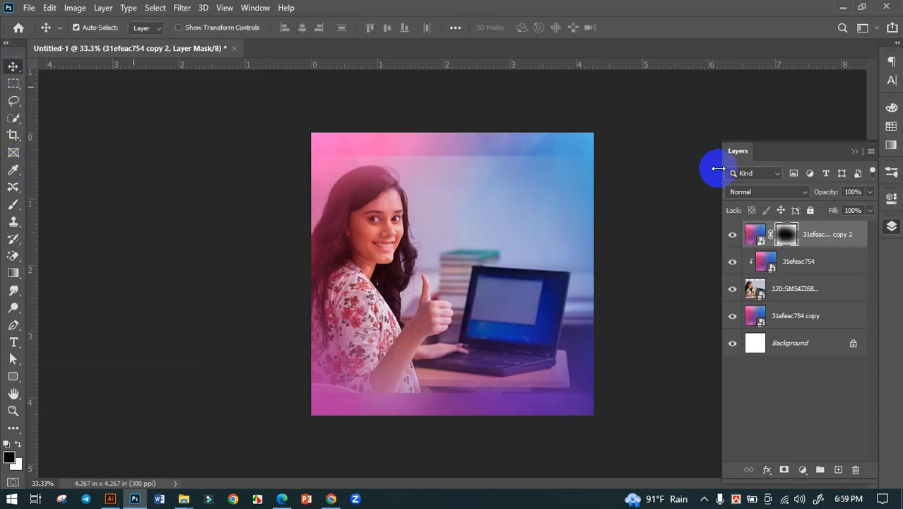
Group the photo layer with its clipped gradient layer and add a layer mask to the group.
{"action": "left_click", "coordinate": [791, 284]}
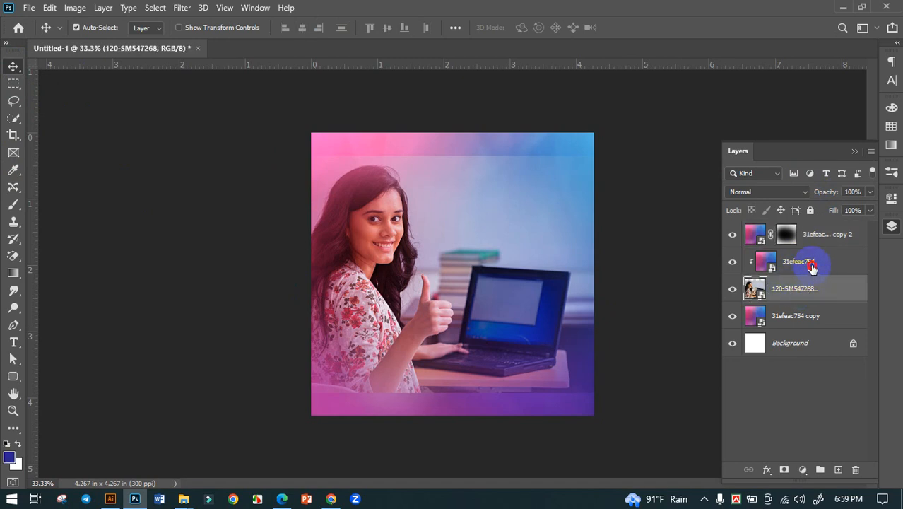
{"action": "left_click", "coordinate": [811, 265], "text": "shift"}
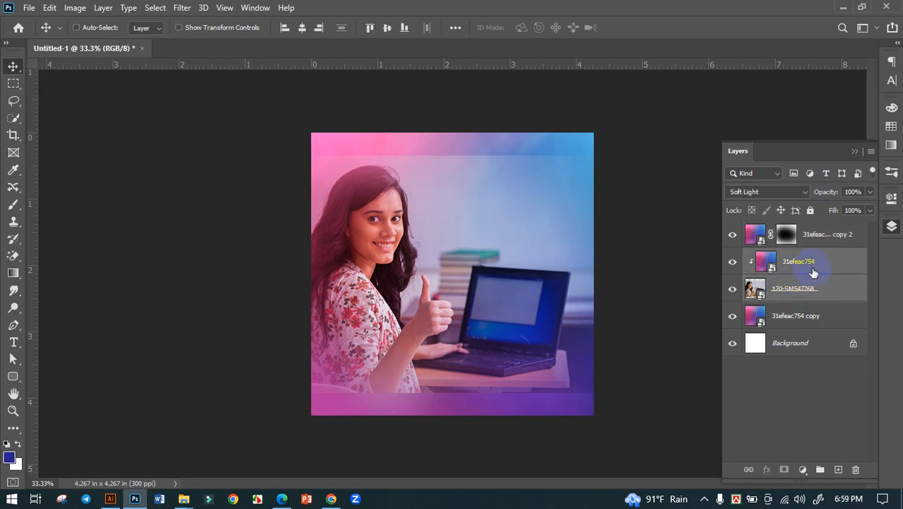
{"action": "key", "text": "ctrl+g"}
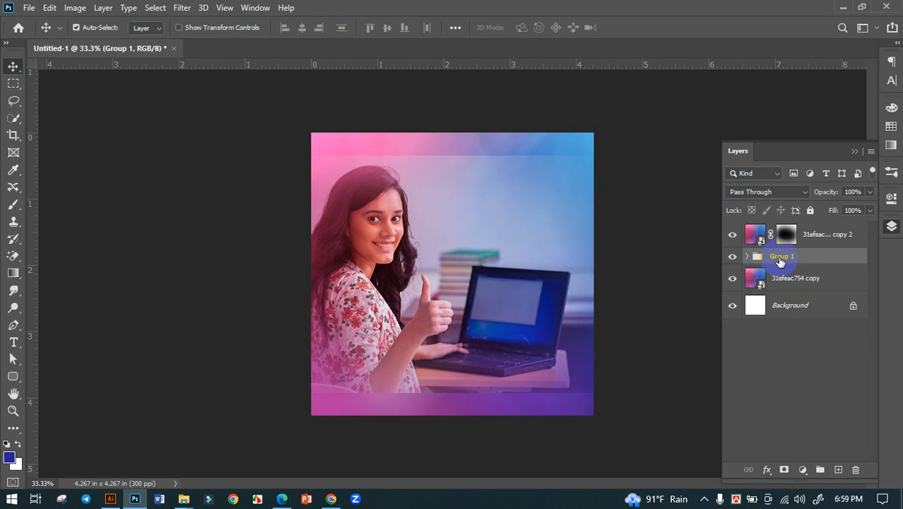
{"action": "left_click", "coordinate": [785, 471]}
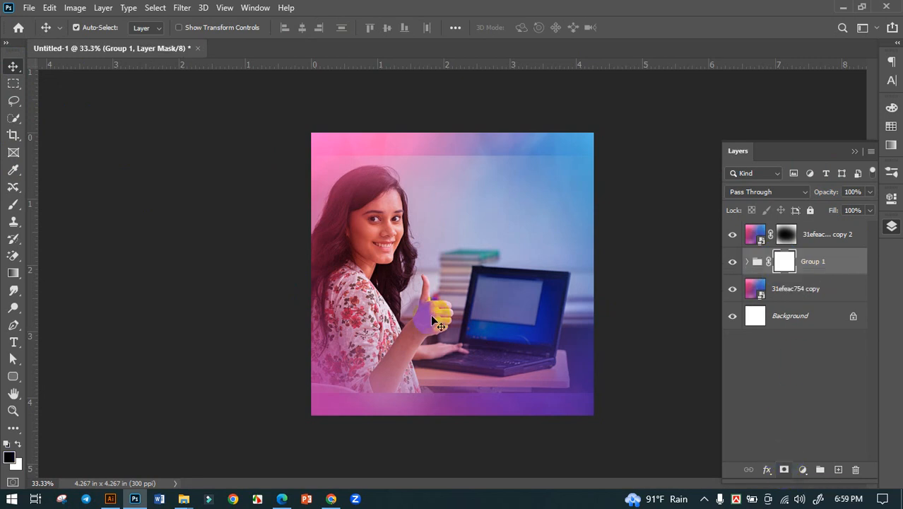
Paint along the photo's top edge on the Group 1 mask with a smaller soft black brush at 29% opacity.
{"action": "left_click", "coordinate": [13, 204]}
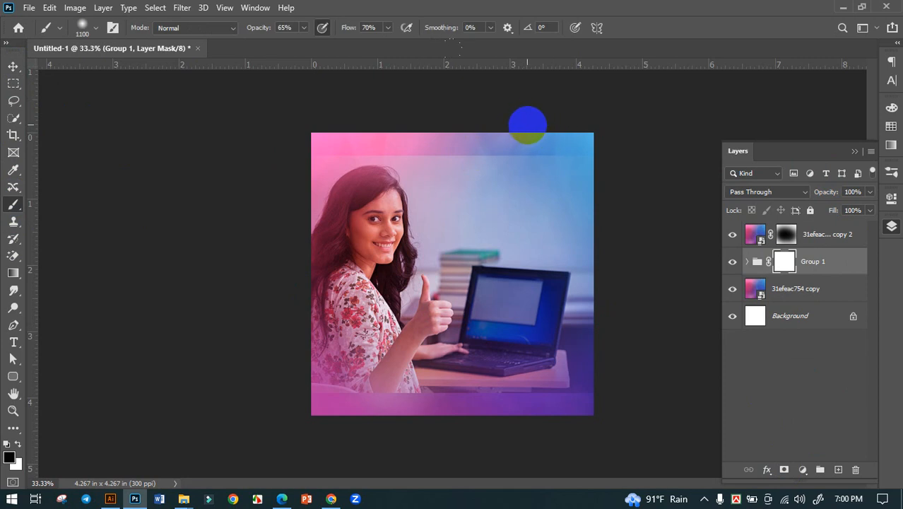
{"action": "key", "text": "bracketleft"}
{"action": "key", "text": "bracketleft"}
{"action": "key", "text": "bracketleft"}
{"action": "key", "text": "bracketleft"}
{"action": "key", "text": "bracketleft"}
{"action": "left_click", "coordinate": [304, 28]}
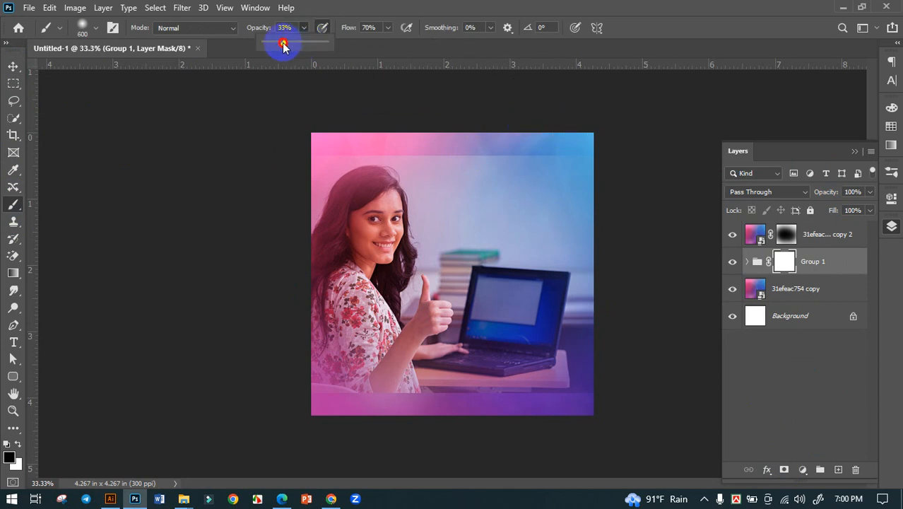
{"action": "left_click_drag", "start_coordinate": [283, 45], "coordinate": [280, 45]}
{"action": "mouse_move", "coordinate": [439, 119]}
{"action": "left_mouse_down"}
{"action": "mouse_move", "coordinate": [494, 142]}
{"action": "mouse_move", "coordinate": [585, 151]}
{"action": "mouse_move", "coordinate": [406, 121]}
{"action": "left_mouse_up"}
{"action": "mouse_move", "coordinate": [329, 114]}
{"action": "left_mouse_down"}
{"action": "mouse_move", "coordinate": [299, 109]}
{"action": "mouse_move", "coordinate": [521, 104]}
{"action": "mouse_move", "coordinate": [456, 116]}
{"action": "mouse_move", "coordinate": [500, 137]}
{"action": "mouse_move", "coordinate": [617, 141]}
{"action": "mouse_move", "coordinate": [473, 137]}
{"action": "mouse_move", "coordinate": [385, 114]}
{"action": "mouse_move", "coordinate": [512, 114]}
{"action": "mouse_move", "coordinate": [471, 117]}
{"action": "mouse_move", "coordinate": [501, 121]}
{"action": "mouse_move", "coordinate": [456, 141]}
{"action": "mouse_move", "coordinate": [400, 142]}
{"action": "mouse_move", "coordinate": [569, 160]}
{"action": "left_mouse_up"}
{"action": "key", "text": "bracketright"}
{"action": "key", "text": "bracketright"}
{"action": "key", "text": "bracketright"}
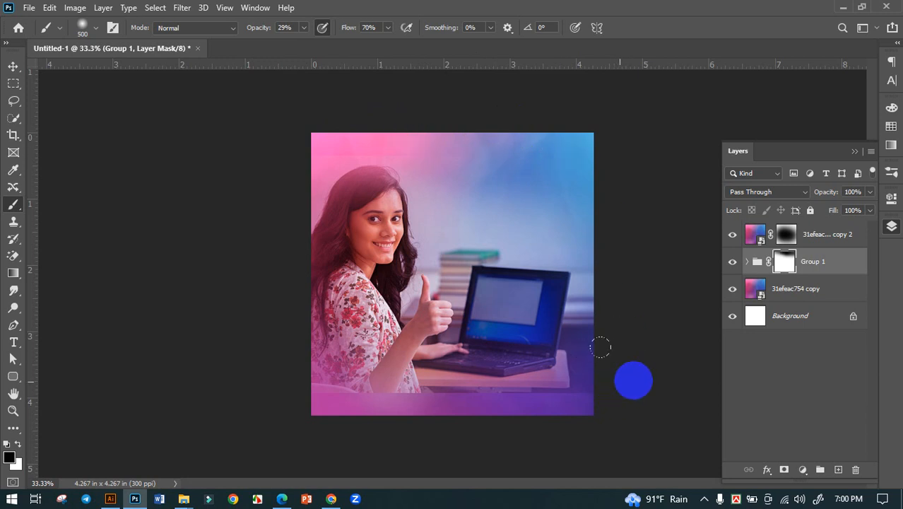
Nudge Group 1 straight down about 100 px so the photo reaches the canvas's bottom edge.
{"action": "left_click", "coordinate": [13, 66]}
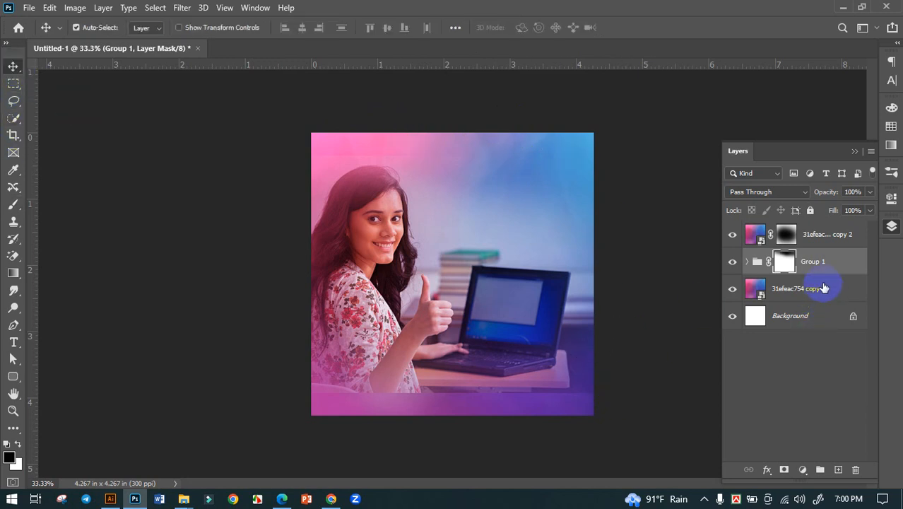
{"action": "key", "text": "shift+Down"}
{"action": "key", "text": "shift+Down"}
{"action": "key", "text": "shift+Down"}
{"action": "key", "text": "shift+Down"}
{"action": "key", "text": "shift+Down"}
{"action": "key", "text": "shift+Down"}
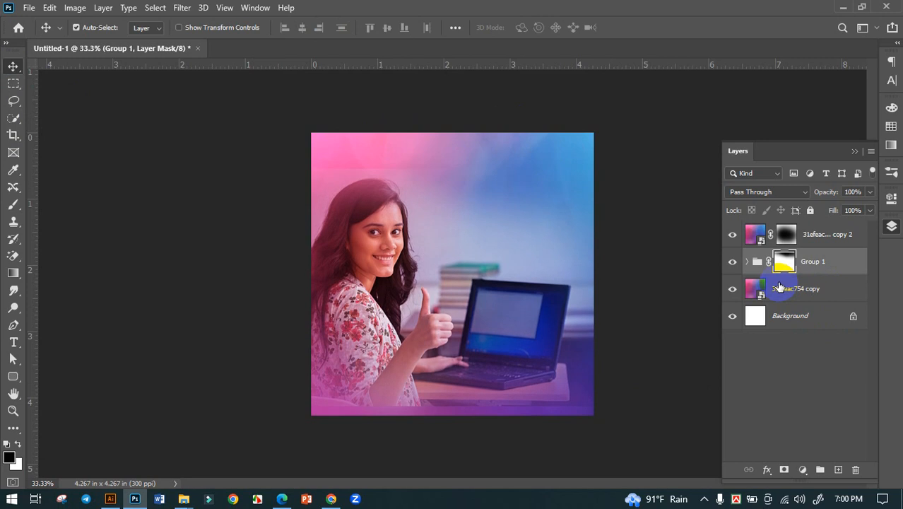
{"action": "key", "text": "shift+Down"}
{"action": "key", "text": "shift+Down"}
{"action": "key", "text": "shift+Down"}
{"action": "key", "text": "shift+Down"}
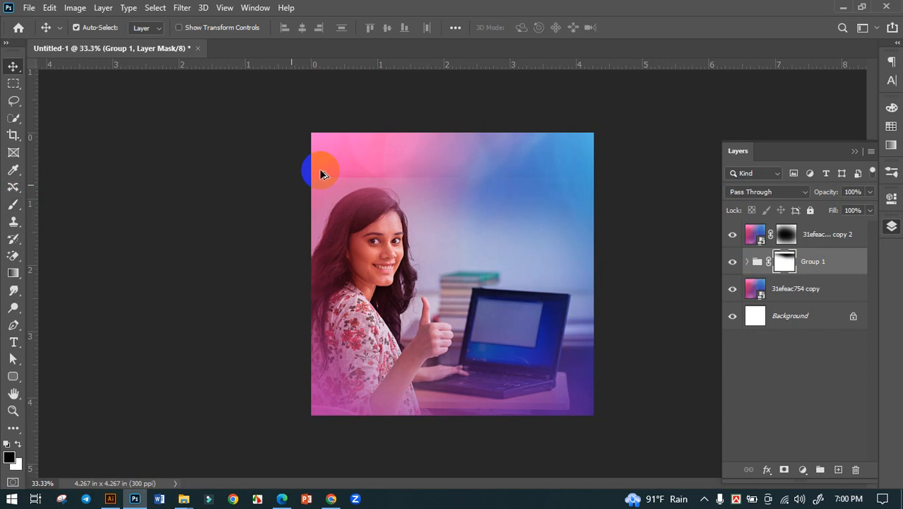
Blend away the hard line above the woman's head on the Group 1 mask using a 150 px black brush at 66% opacity.
{"action": "scroll", "coordinate": [316, 170], "scroll_direction": "up", "scroll_amount": 2}
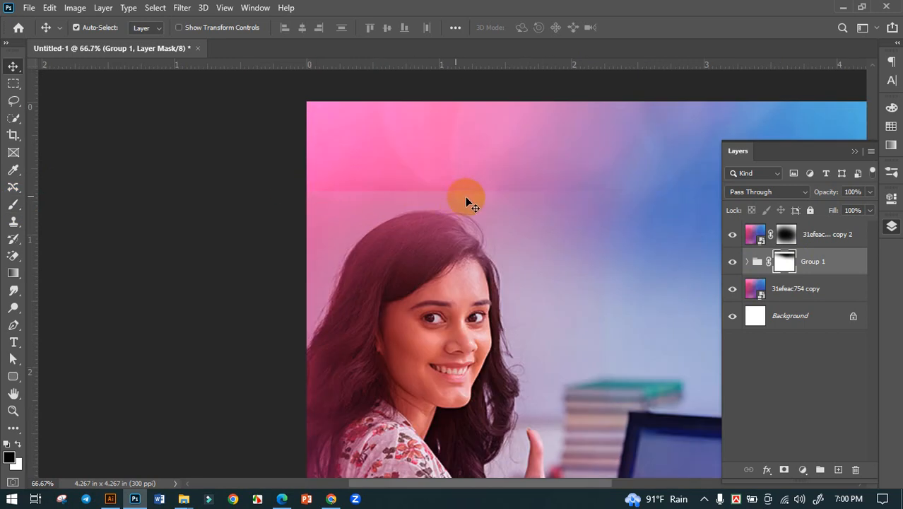
{"action": "left_click", "coordinate": [12, 204]}
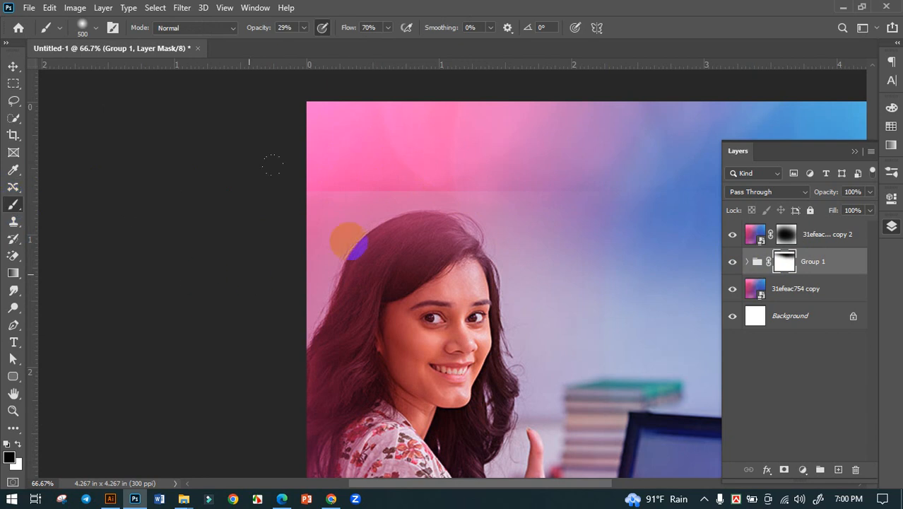
{"action": "left_click", "coordinate": [304, 28]}
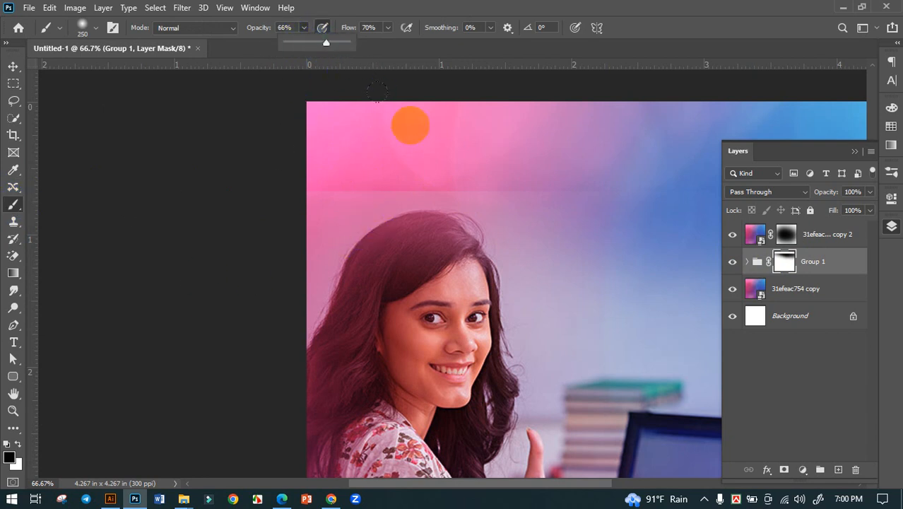
{"action": "key", "text": "bracketleft"}
{"action": "key", "text": "bracketleft"}
{"action": "key", "text": "bracketleft"}
{"action": "mouse_move", "coordinate": [337, 177]}
{"action": "left_mouse_down"}
{"action": "mouse_move", "coordinate": [290, 167]}
{"action": "mouse_move", "coordinate": [619, 165]}
{"action": "mouse_move", "coordinate": [201, 166]}
{"action": "mouse_move", "coordinate": [621, 166]}
{"action": "mouse_move", "coordinate": [166, 161]}
{"action": "mouse_move", "coordinate": [630, 159]}
{"action": "mouse_move", "coordinate": [169, 173]}
{"action": "left_mouse_up"}
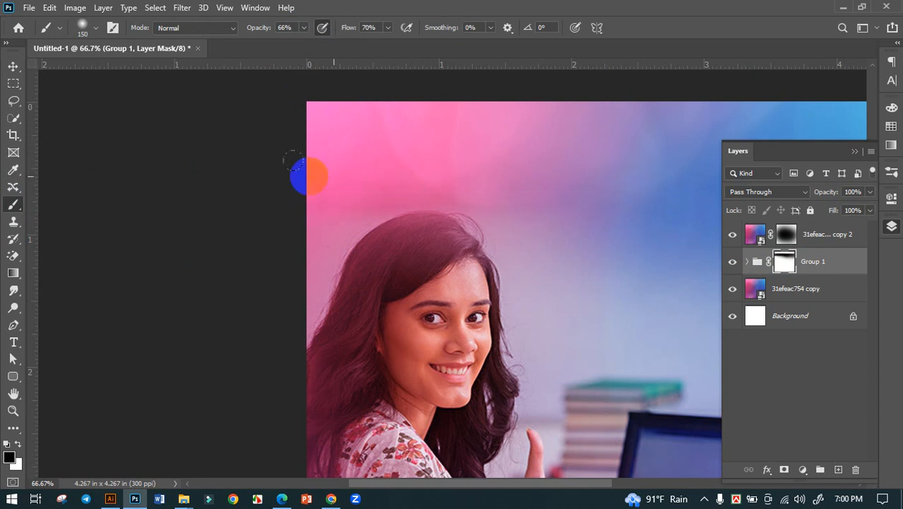
{"action": "scroll", "coordinate": [259, 155], "scroll_direction": "down", "scroll_amount": 5}
{"action": "scroll", "coordinate": [315, 161], "scroll_direction": "down", "scroll_amount": 3}
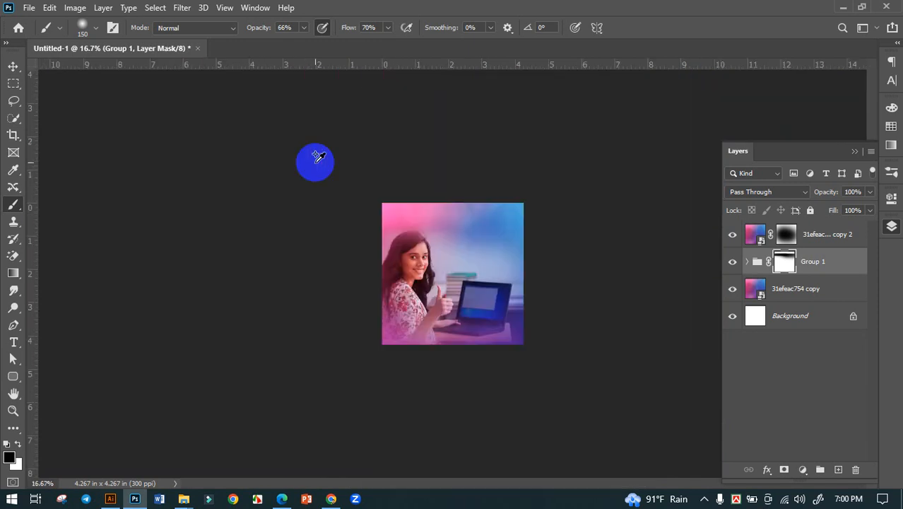
{"action": "scroll", "coordinate": [565, 230], "scroll_direction": "up", "scroll_amount": 2}
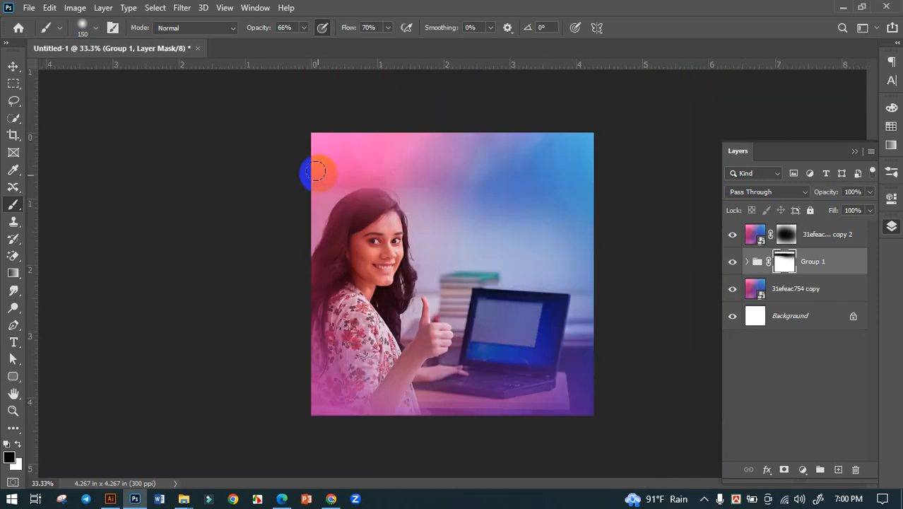
Fade the photo's upper edges and wall further on the Group 1 mask, enlarging the black brush to 500 px and lowering its opacity to 52%.
{"action": "mouse_move", "coordinate": [316, 172]}
{"action": "left_mouse_down"}
{"action": "mouse_move", "coordinate": [303, 203]}
{"action": "mouse_move", "coordinate": [331, 172]}
{"action": "mouse_move", "coordinate": [301, 233]}
{"action": "mouse_move", "coordinate": [349, 161]}
{"action": "mouse_move", "coordinate": [311, 226]}
{"action": "mouse_move", "coordinate": [256, 258]}
{"action": "left_mouse_up"}
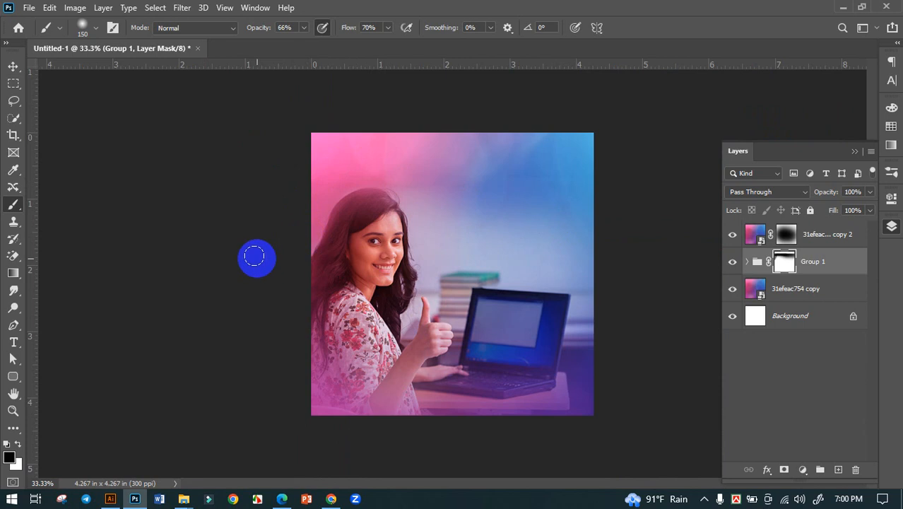
{"action": "mouse_move", "coordinate": [441, 161]}
{"action": "left_mouse_down"}
{"action": "mouse_move", "coordinate": [475, 169]}
{"action": "mouse_move", "coordinate": [455, 183]}
{"action": "mouse_move", "coordinate": [598, 195]}
{"action": "left_mouse_up"}
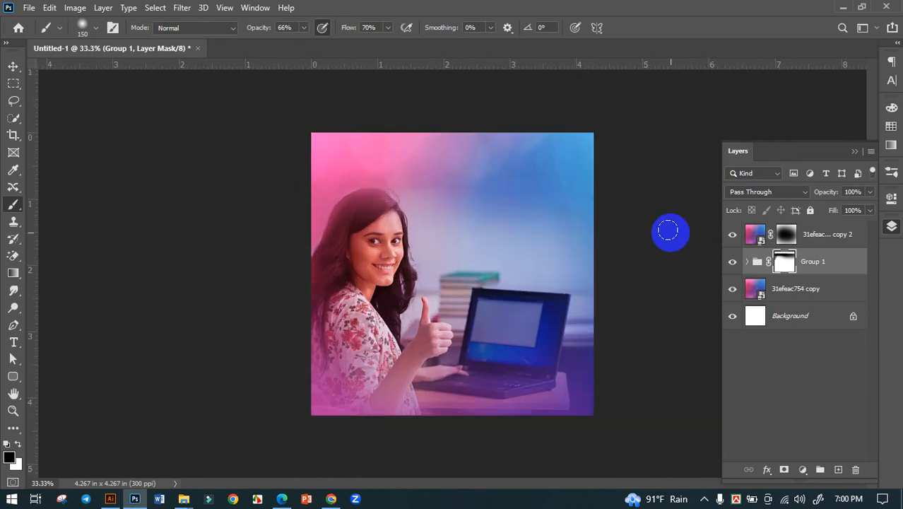
{"action": "key", "text": "bracketright"}
{"action": "key", "text": "bracketright"}
{"action": "key", "text": "bracketright"}
{"action": "key", "text": "bracketright"}
{"action": "key", "text": "bracketright"}
{"action": "key", "text": "bracketright"}
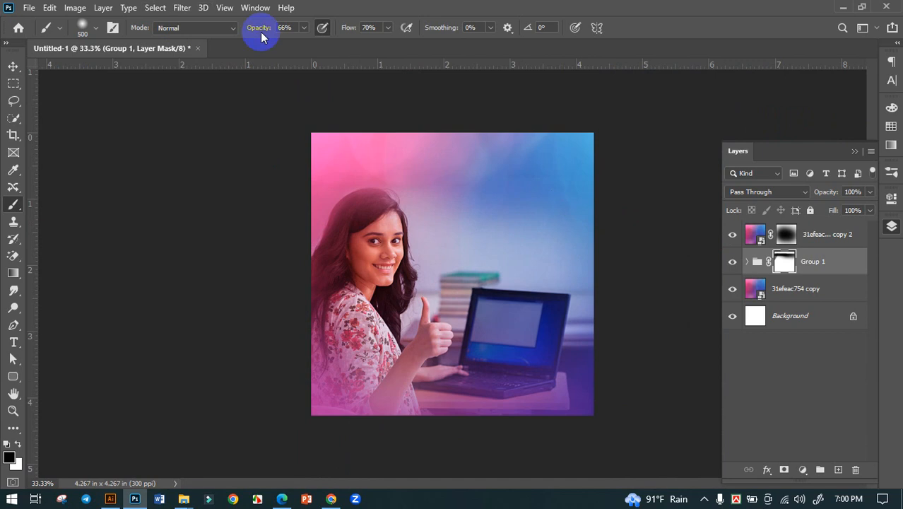
{"action": "mouse_move", "coordinate": [304, 28]}
{"action": "left_mouse_down"}
{"action": "mouse_move", "coordinate": [288, 43]}
{"action": "mouse_move", "coordinate": [298, 43]}
{"action": "left_mouse_up"}
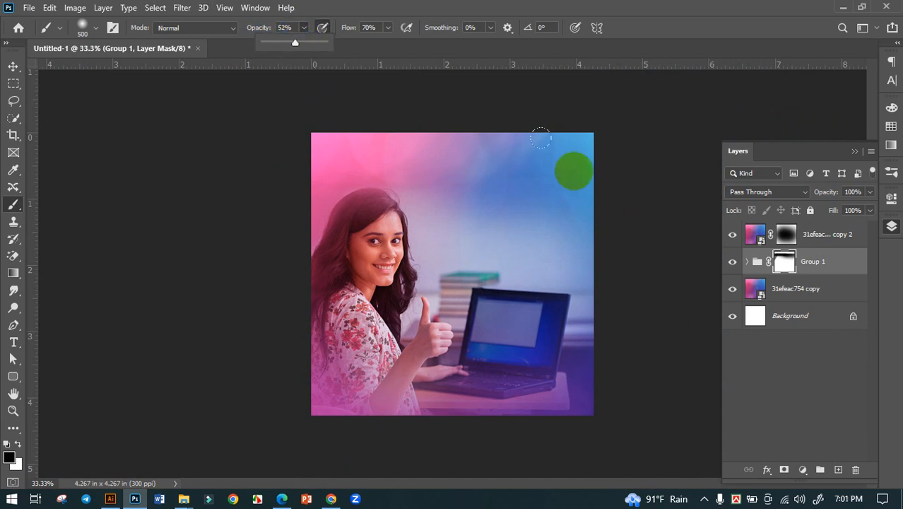
{"action": "key", "text": "bracketright"}
{"action": "key", "text": "bracketright"}
{"action": "key", "text": "bracketright"}
{"action": "key", "text": "bracketleft"}
{"action": "key", "text": "bracketleft"}
{"action": "key", "text": "bracketleft"}
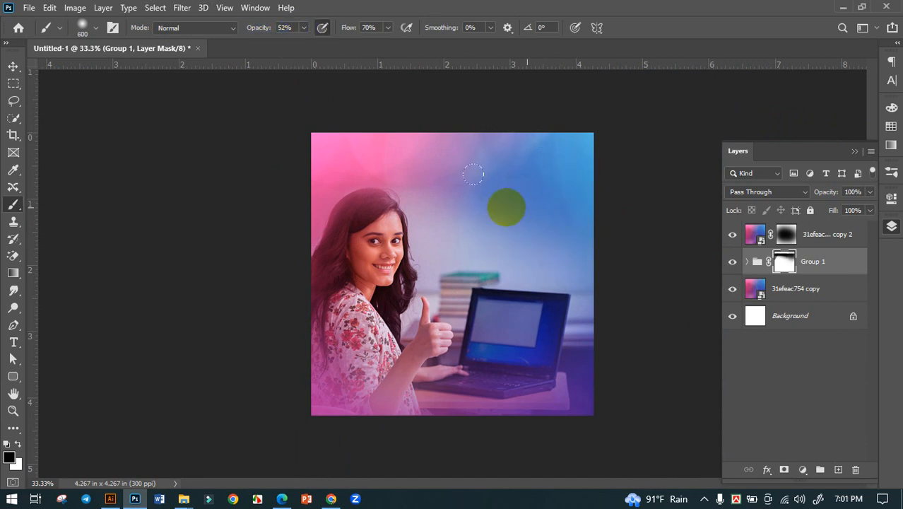
{"action": "left_click", "coordinate": [440, 231]}
{"action": "left_click", "coordinate": [512, 231]}
{"action": "left_click", "coordinate": [604, 247]}
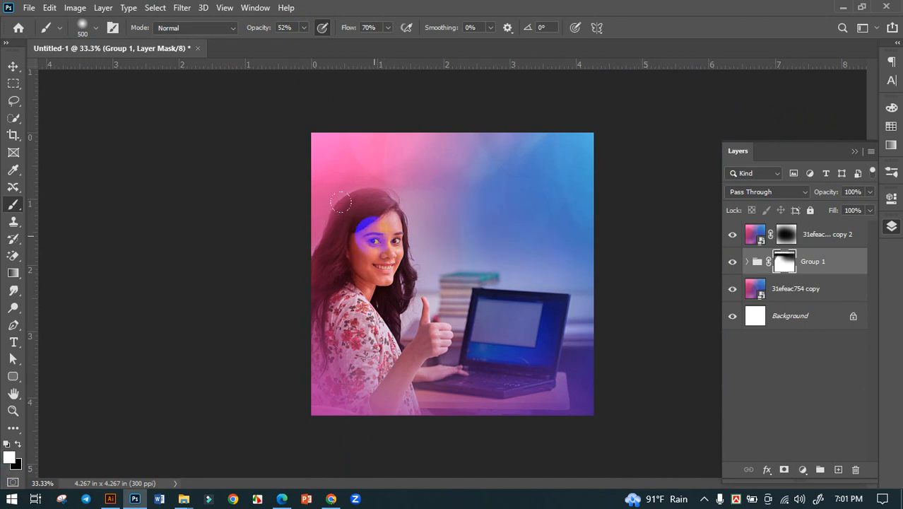
Touch up the woman's hair on the Group 1 mask with a 250 px white brush and check the blend.
{"action": "key", "text": "bracketleft"}
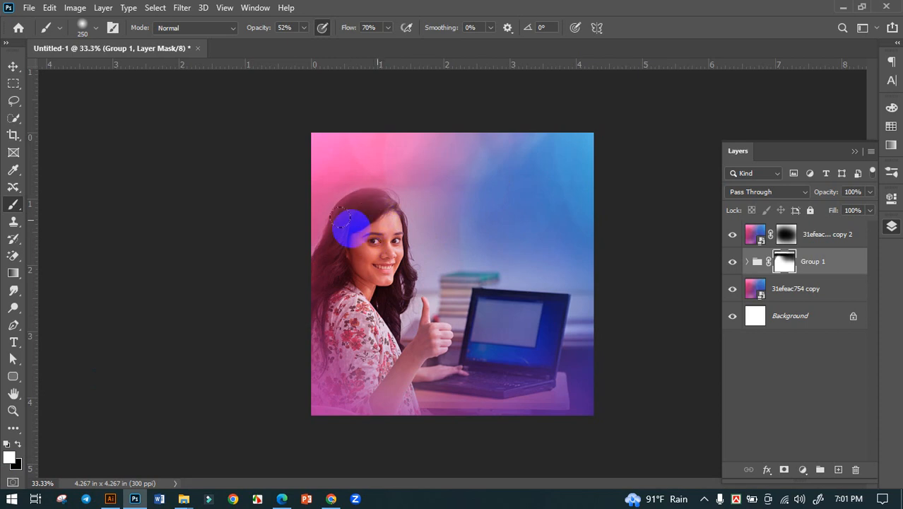
{"action": "left_click", "coordinate": [14, 67]}
{"action": "scroll", "coordinate": [549, 287], "scroll_direction": "down", "scroll_amount": 2}
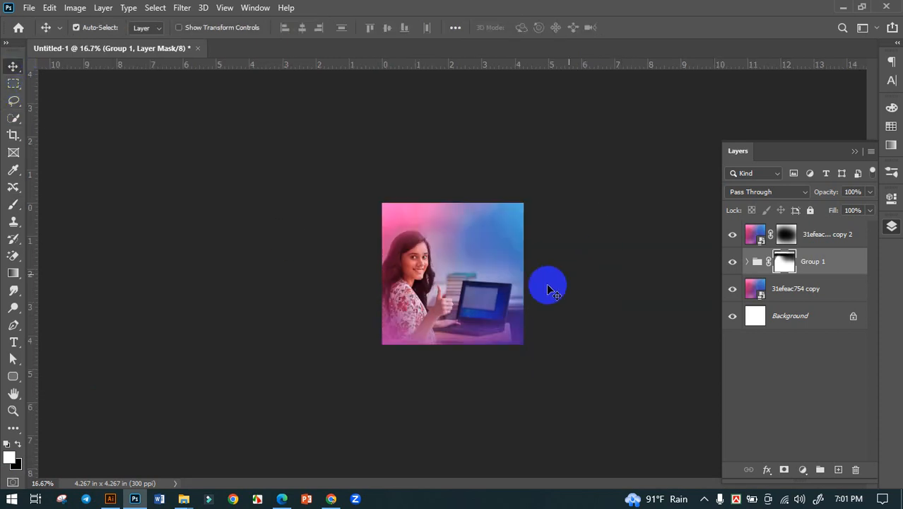
{"action": "scroll", "coordinate": [591, 285], "scroll_direction": "up", "scroll_amount": 2}
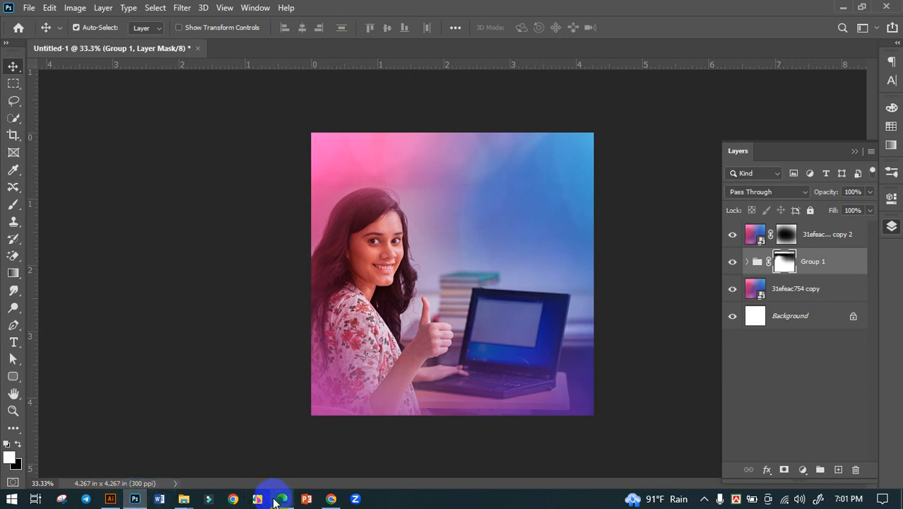
Switch to Chrome and open Google Translate in a new tab from its bookmark.
{"action": "left_click", "coordinate": [331, 499]}
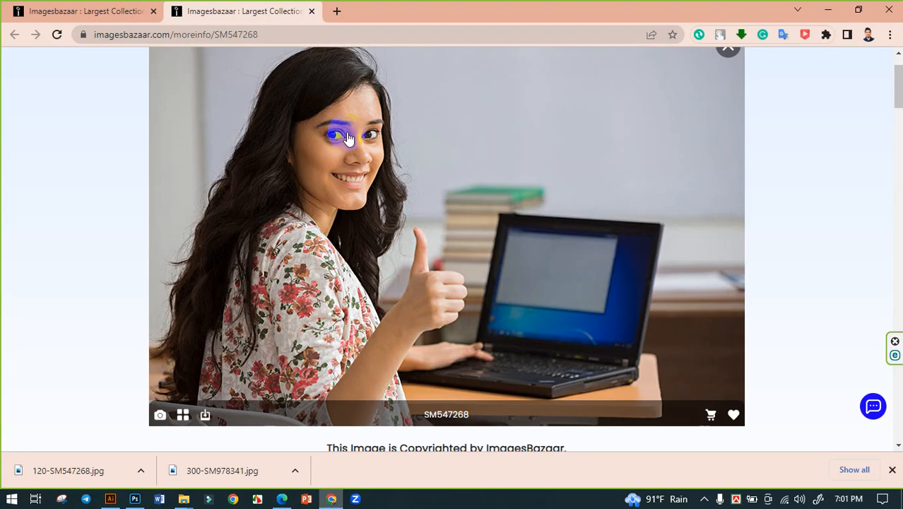
{"action": "left_click", "coordinate": [338, 10]}
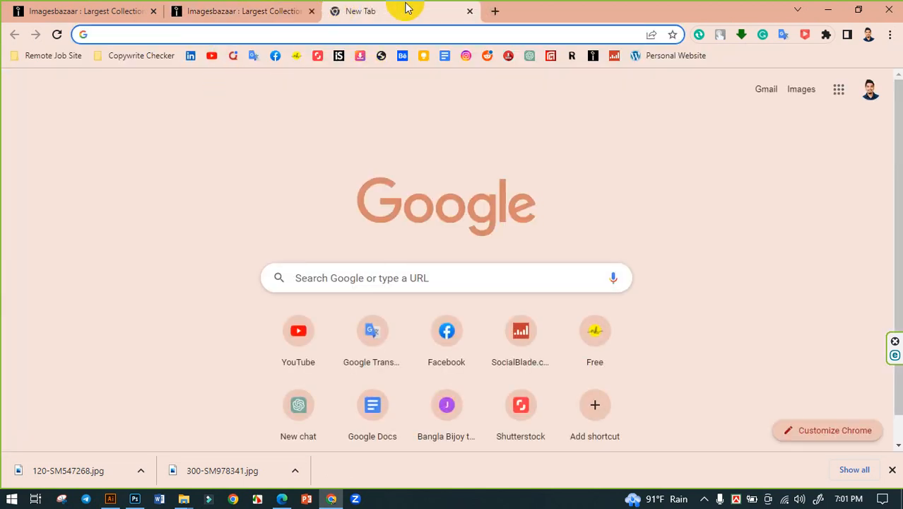
{"action": "left_click", "coordinate": [253, 55]}
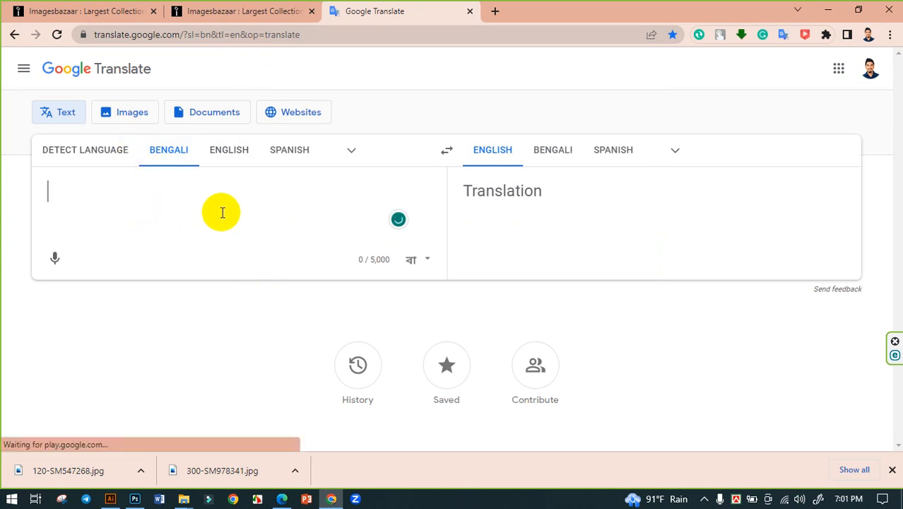
Write the Bengali headline "অফিস এপ্লিকেশন নতুন ব্যাচ শুরু হচ্চে" phonetically as the source text.
{"action": "type", "text": "office"}
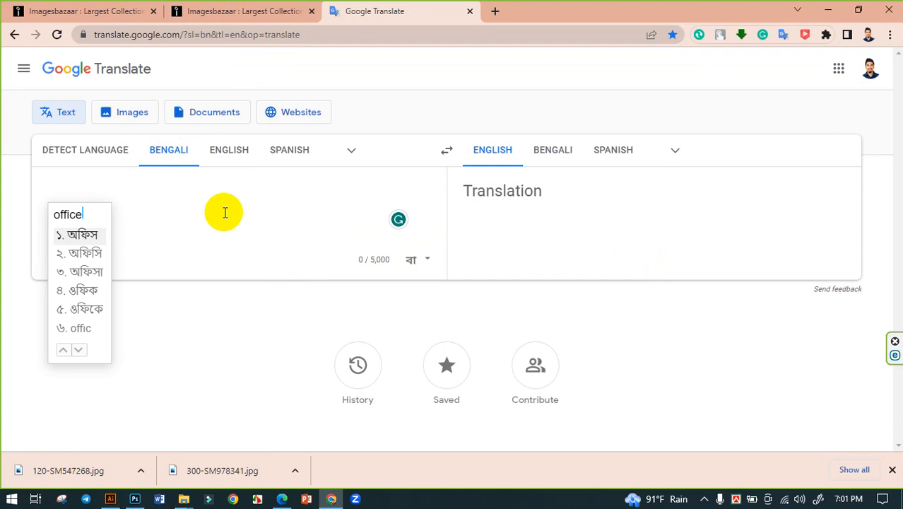
{"action": "type", "text": " applicatio"}
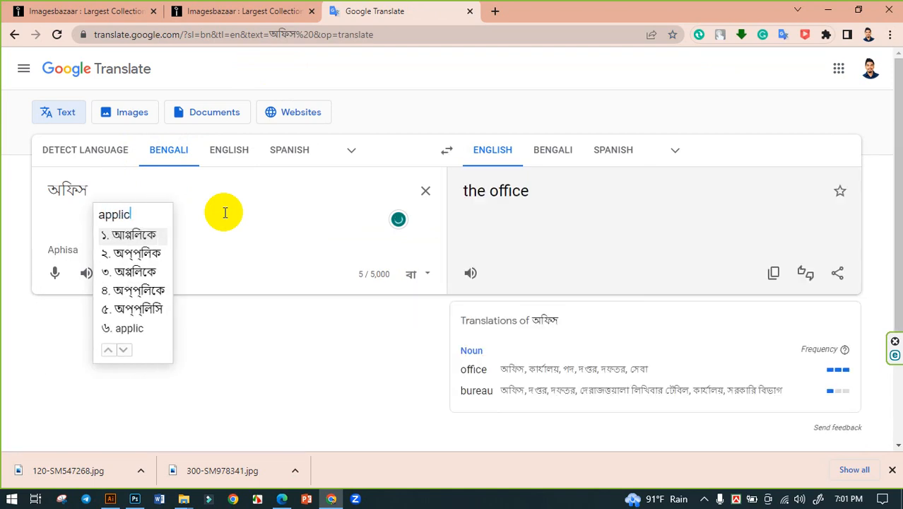
{"action": "type", "text": "n "}
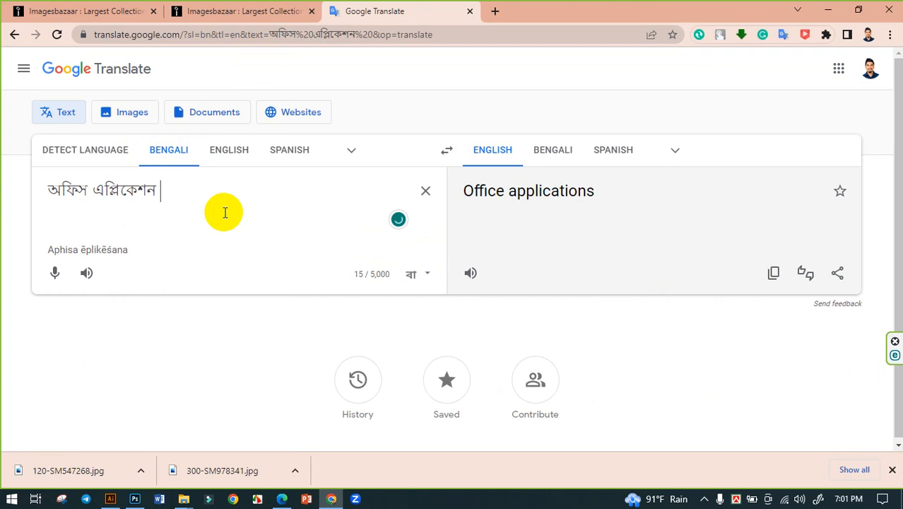
{"action": "type", "text": "notun "}
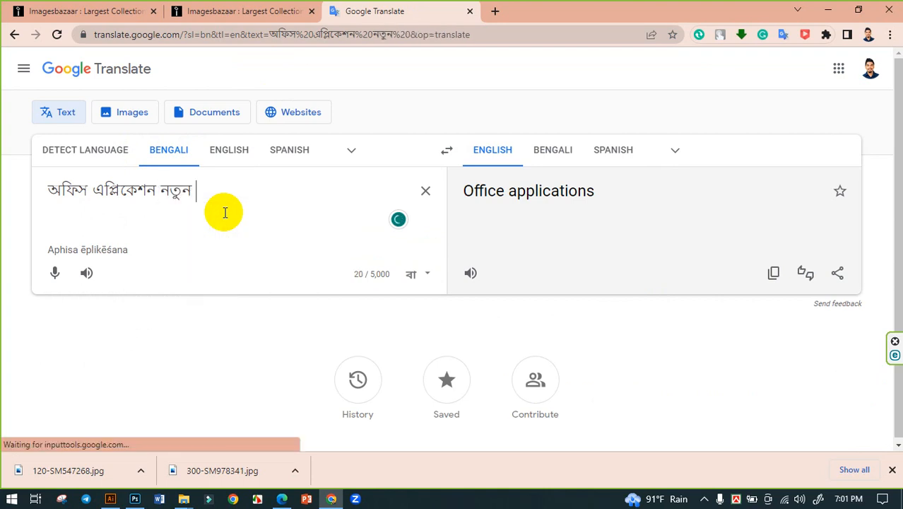
{"action": "type", "text": "batch "}
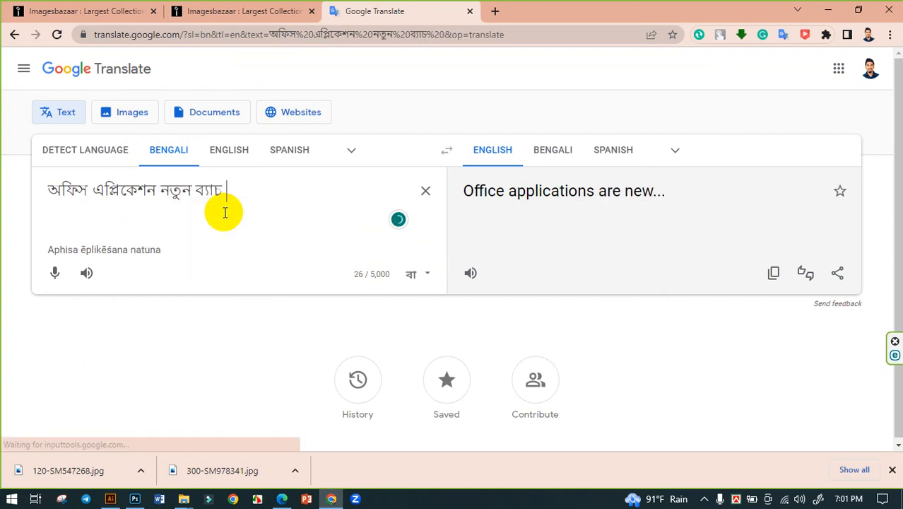
{"action": "type", "text": "shuru h"}
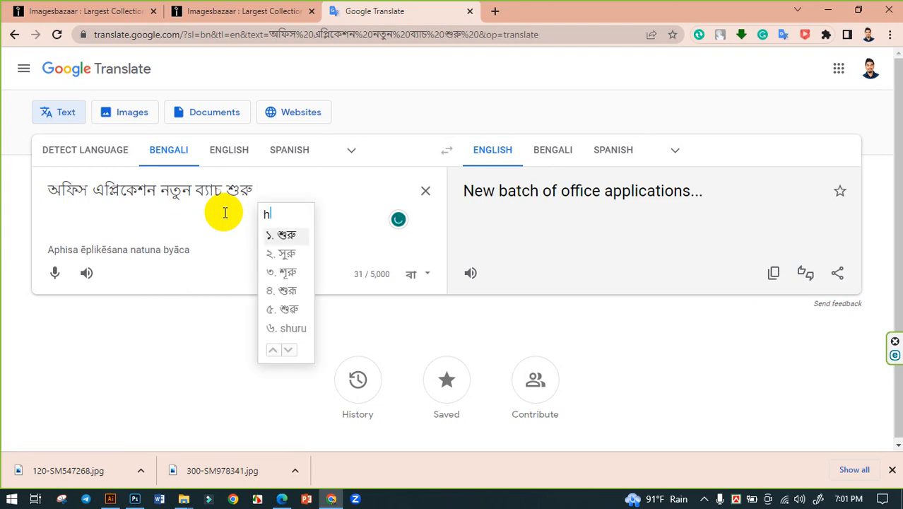
{"action": "type", "text": "occe"}
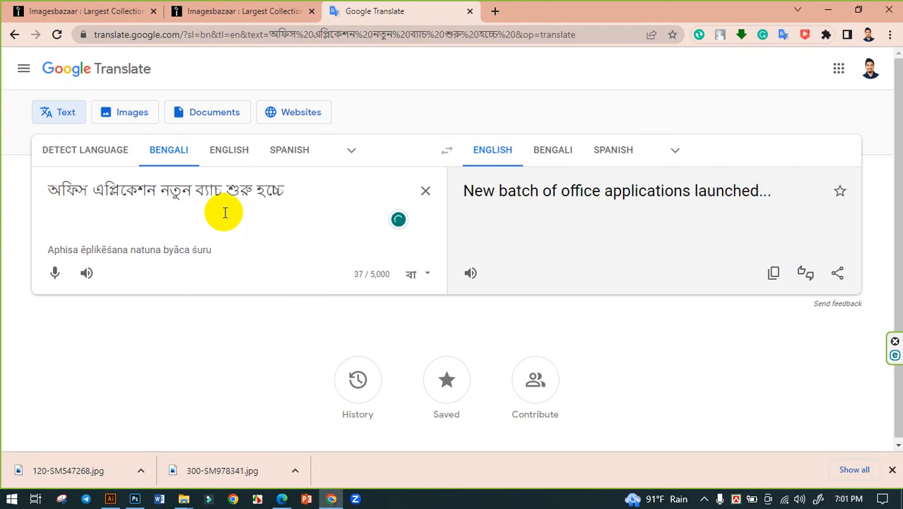
Correct the headline's last word to "হচ্ছে" and cut the whole Bengali sentence.
{"action": "key", "text": "BackSpace"}
{"action": "key", "text": "BackSpace"}
{"action": "key", "text": "BackSpace"}
{"action": "key", "text": "BackSpace"}
{"action": "key", "text": "BackSpace"}
{"action": "type", "text": "hocche"}
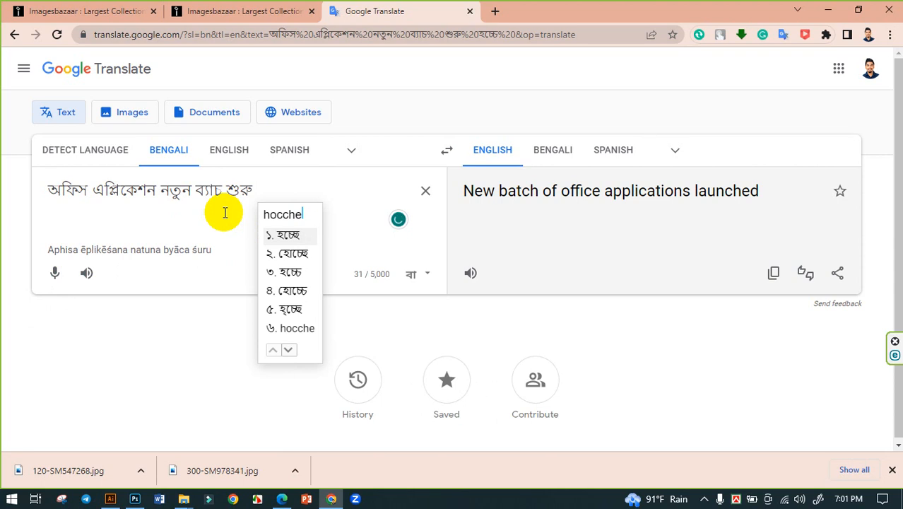
{"action": "key", "text": "space"}
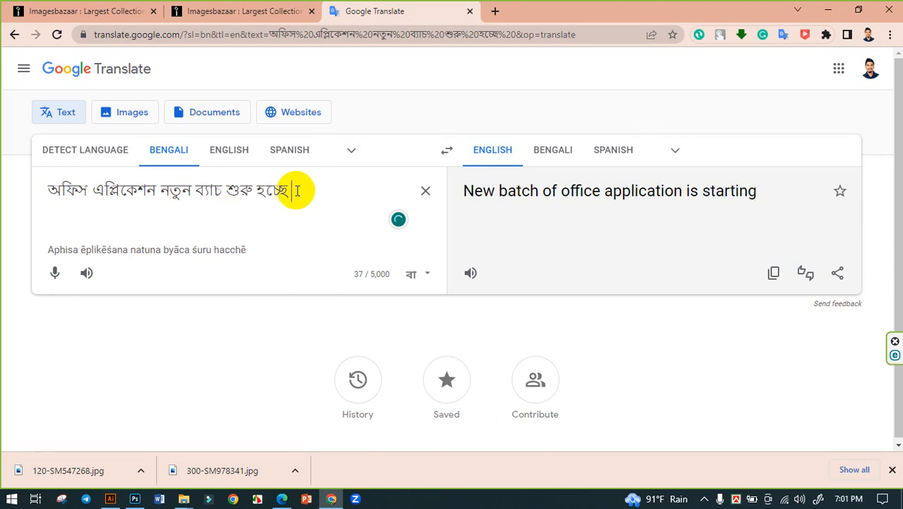
{"action": "left_click_drag", "start_coordinate": [298, 194], "coordinate": [2, 161]}
{"action": "key", "text": "ctrl+x"}
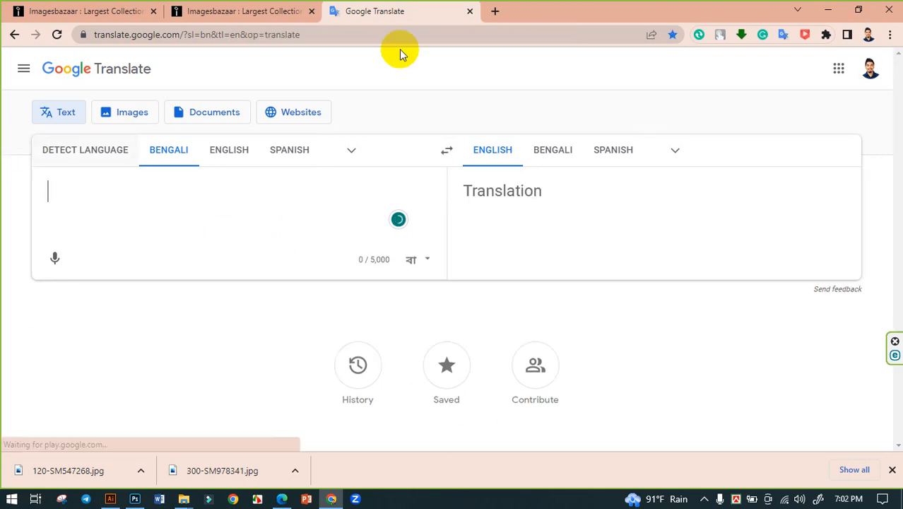
Open the jagonews24 Bangla converter in a new tab and convert the pasted sentence from Unicode to Bijoy.
{"action": "left_click", "coordinate": [494, 12]}
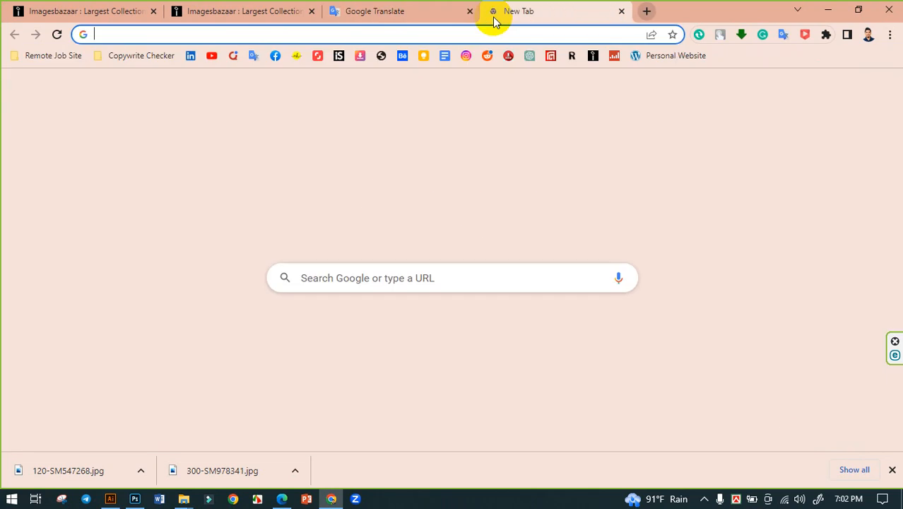
{"action": "left_click", "coordinate": [382, 55]}
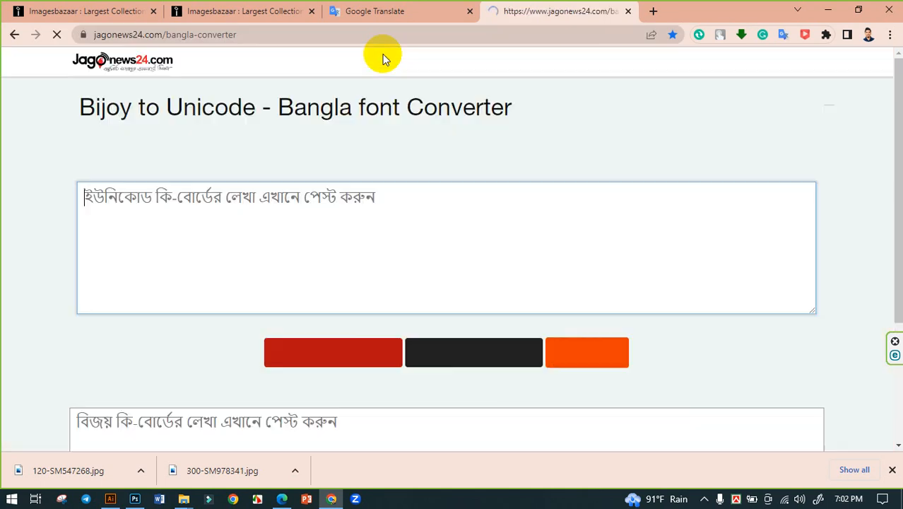
{"action": "left_click", "coordinate": [184, 196]}
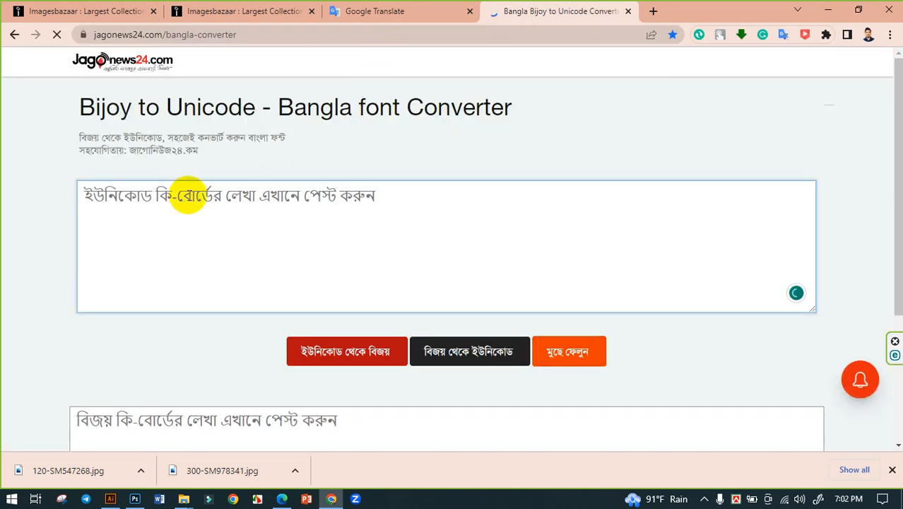
{"action": "key", "text": "ctrl+v"}
{"action": "left_click", "coordinate": [305, 354]}
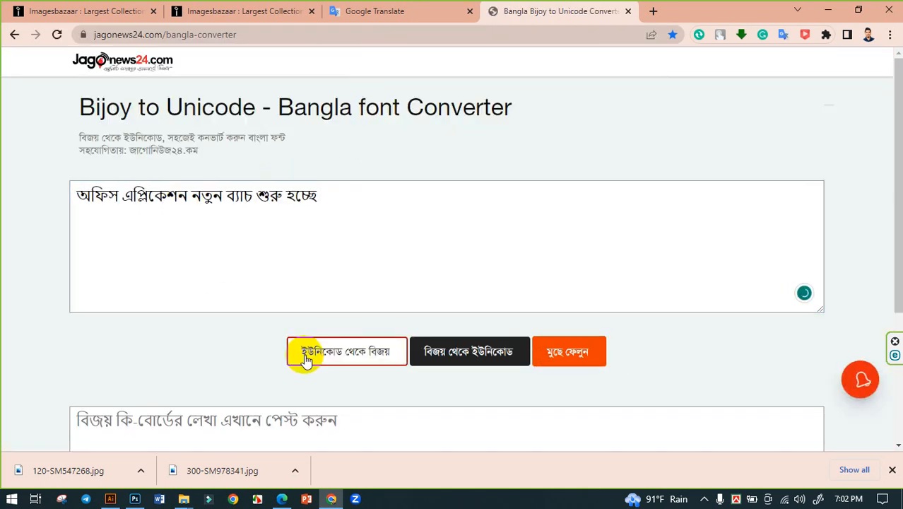
Cut the converted Bijoy text from the converter's output box.
{"action": "scroll", "coordinate": [228, 334], "scroll_direction": "down", "scroll_amount": 2}
{"action": "left_click_drag", "start_coordinate": [309, 281], "coordinate": [3, 291]}
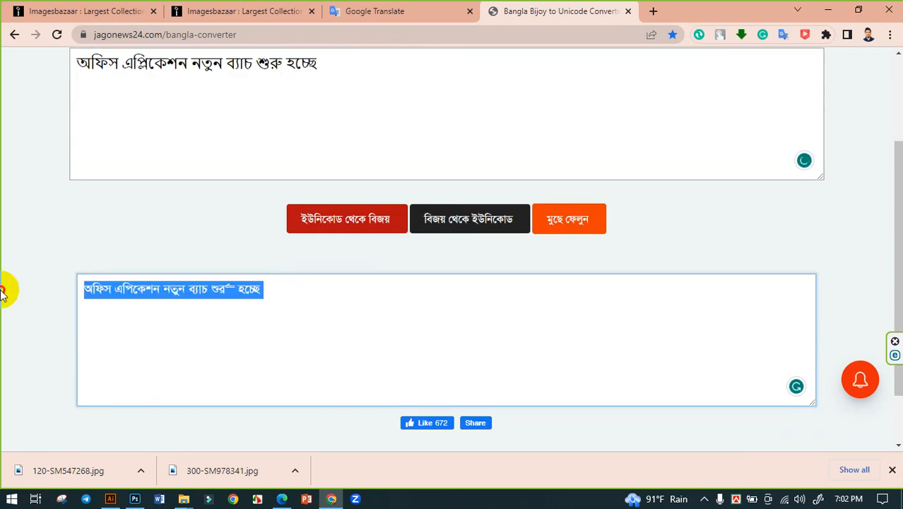
{"action": "key", "text": "ctrl+x"}
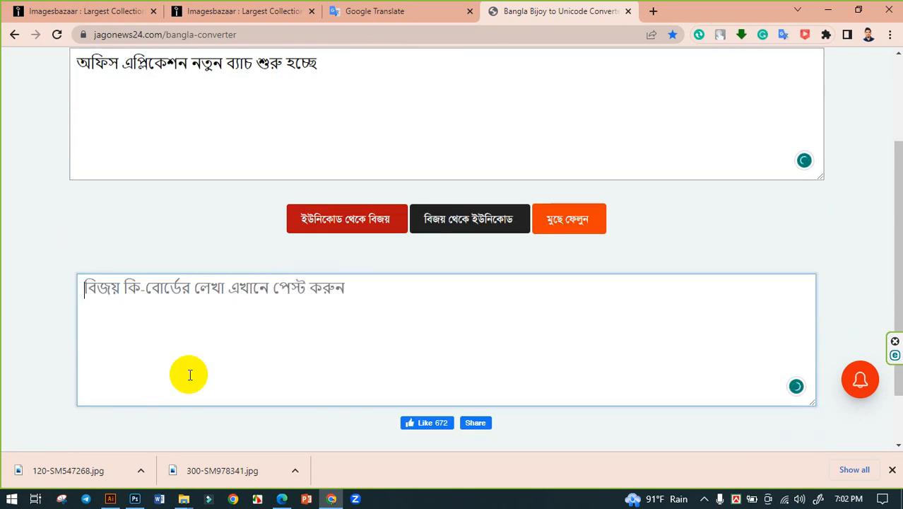
Switch to Illustrator and paste the Bijoy text into empty space near the SPOKEN ENGLISH lettering.
{"action": "left_click", "coordinate": [136, 499]}
{"action": "left_click", "coordinate": [110, 499]}
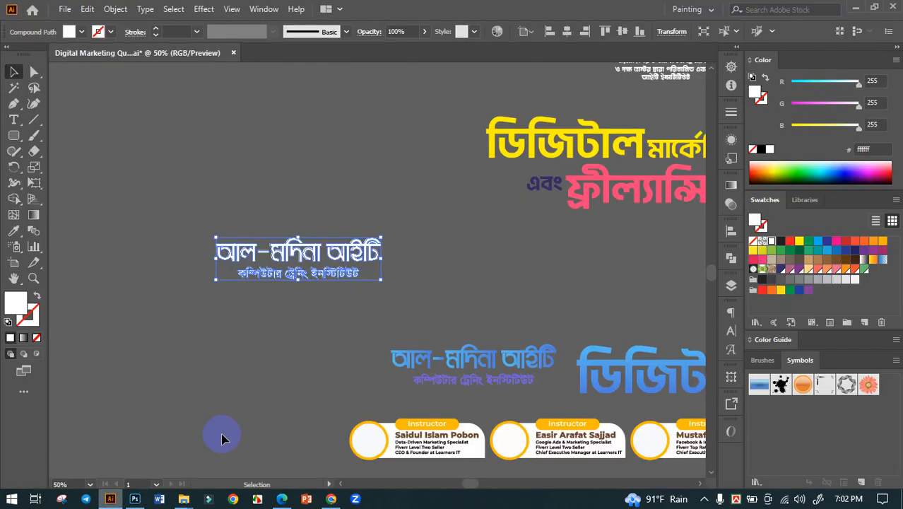
{"action": "left_click", "coordinate": [454, 275]}
{"action": "left_click_drag", "start_coordinate": [428, 208], "coordinate": [422, 419]}
{"action": "left_click_drag", "start_coordinate": [479, 206], "coordinate": [331, 474]}
{"action": "left_click_drag", "start_coordinate": [514, 117], "coordinate": [415, 329]}
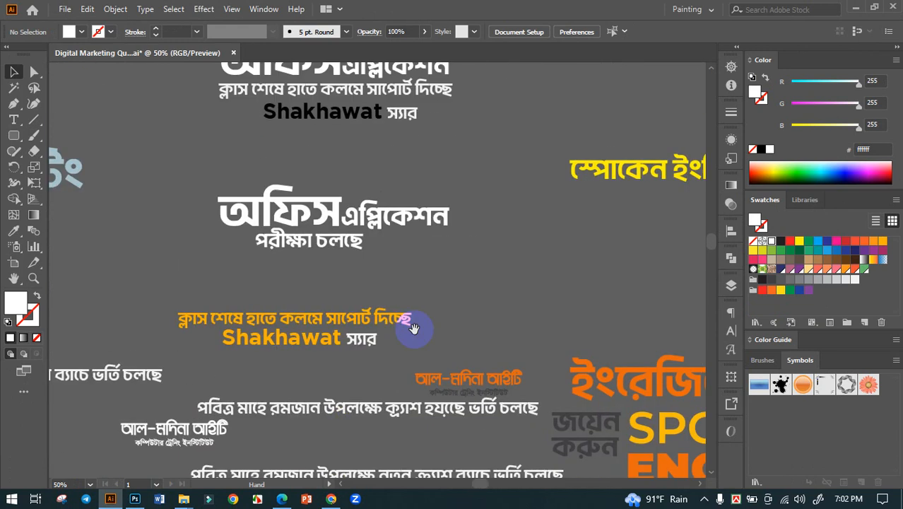
{"action": "left_click_drag", "start_coordinate": [696, 218], "coordinate": [359, 294]}
{"action": "left_click_drag", "start_coordinate": [552, 315], "coordinate": [362, 300]}
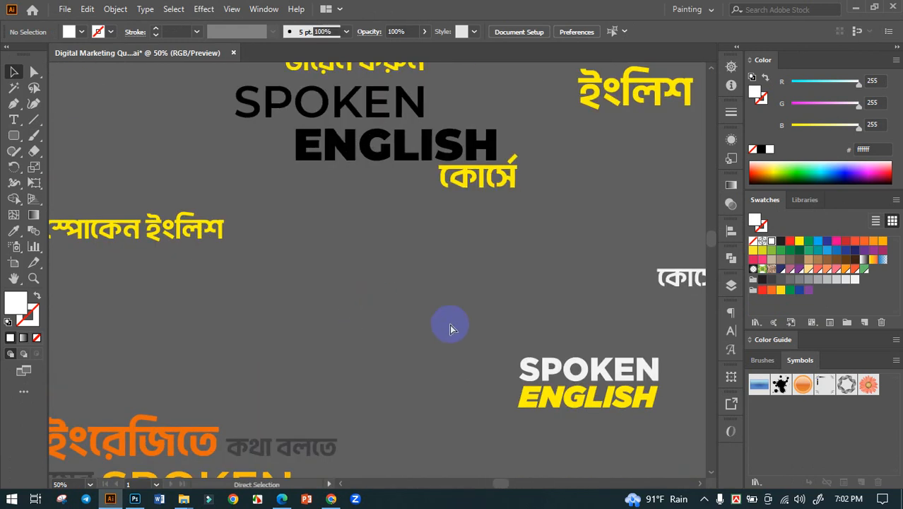
{"action": "key", "text": "ctrl+v"}
Apply the yellow "স্পোকেন ইংলিশ" text's style to the pasted headline with the Eyedropper and move the headline to the left.
{"action": "left_click", "coordinate": [14, 230]}
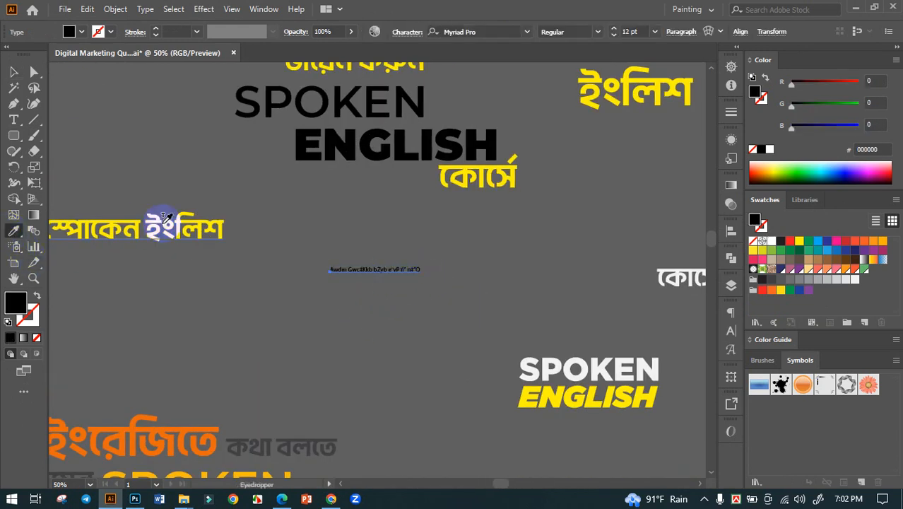
{"action": "left_click", "coordinate": [161, 215]}
{"action": "left_click", "coordinate": [22, 72]}
{"action": "left_click", "coordinate": [441, 285]}
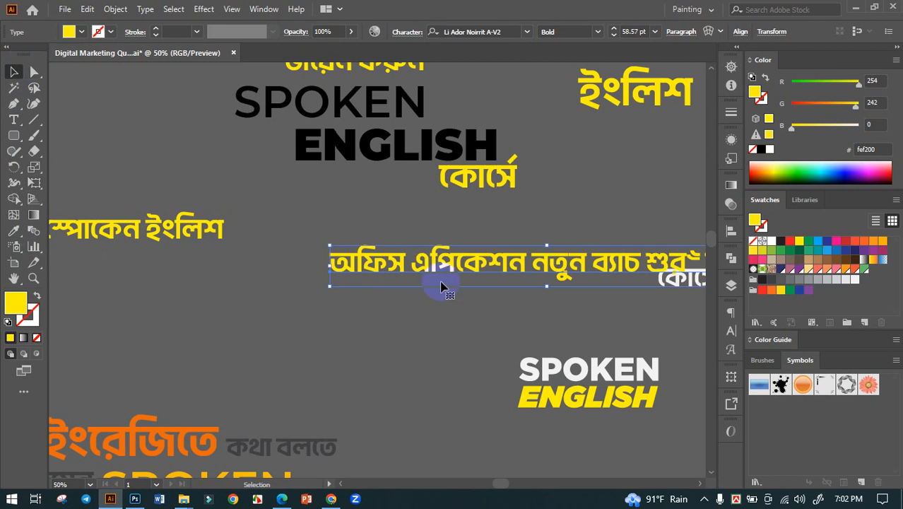
{"action": "left_click_drag", "start_coordinate": [316, 295], "coordinate": [131, 320]}
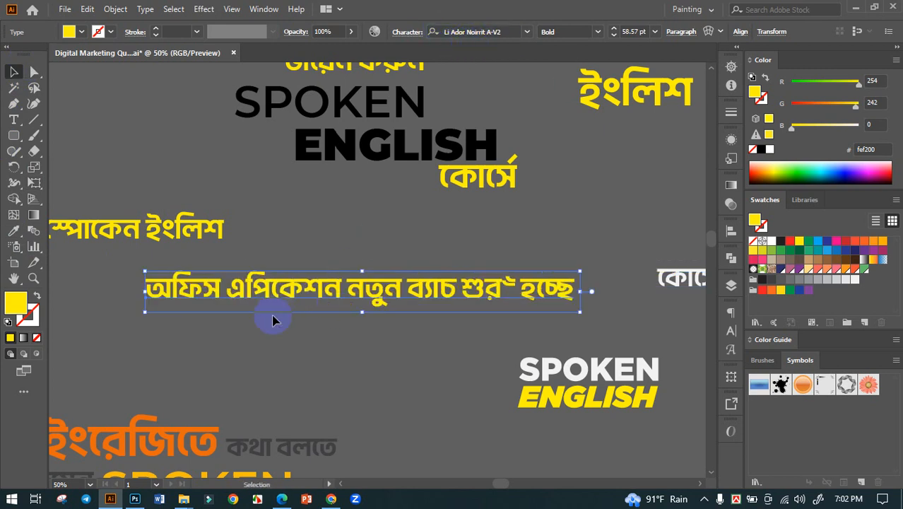
{"action": "scroll", "coordinate": [254, 295], "scroll_direction": "up", "scroll_amount": 2}
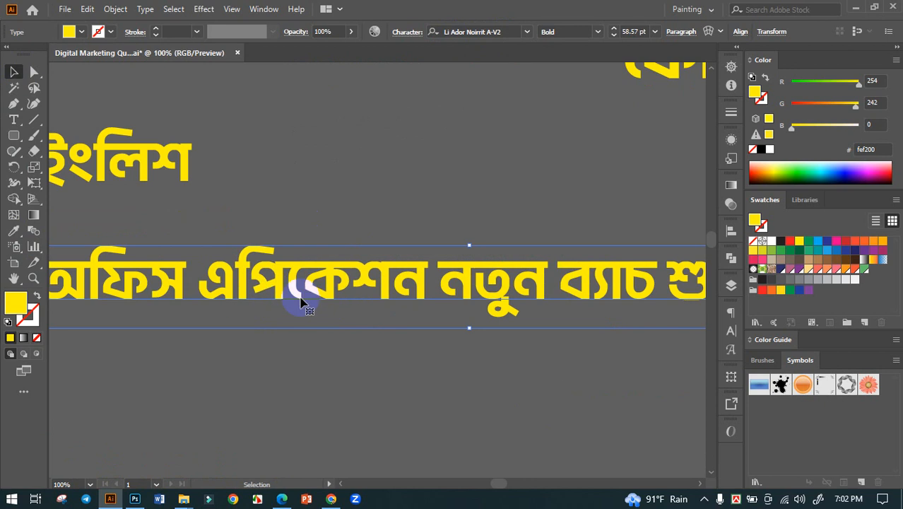
Look over the existing Bengali and SPOKEN ENGLISH lettering groups around the pasted headline, including the white office application titles.
{"action": "scroll", "coordinate": [263, 301], "scroll_direction": "down", "scroll_amount": 2}
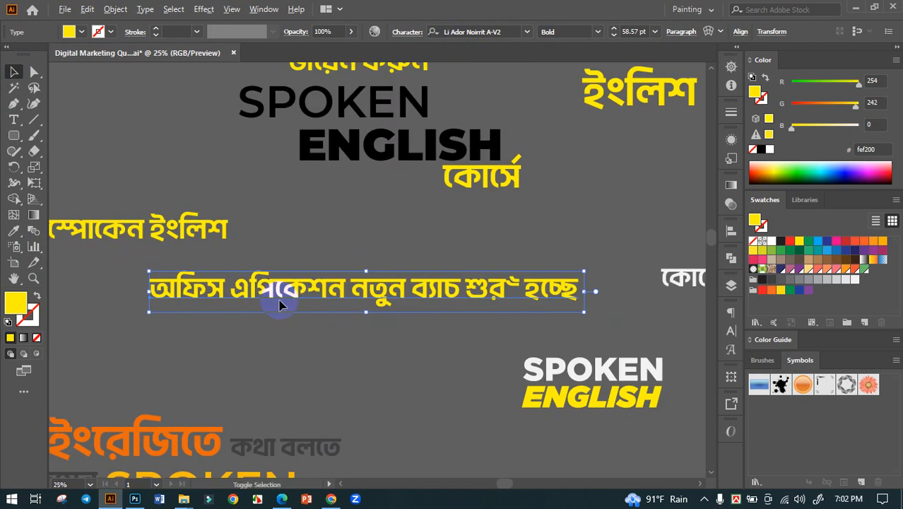
{"action": "scroll", "coordinate": [279, 304], "scroll_direction": "down", "scroll_amount": 2}
{"action": "scroll", "coordinate": [406, 319], "scroll_direction": "down", "scroll_amount": 1}
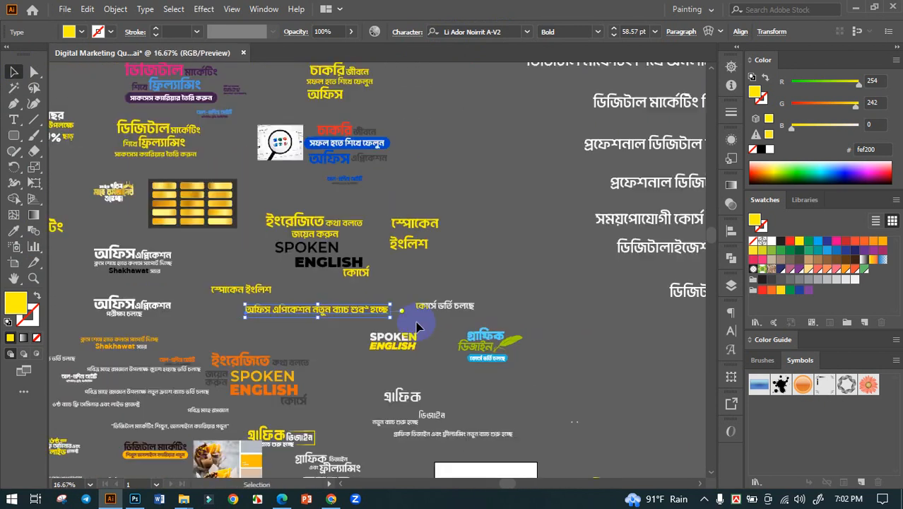
{"action": "scroll", "coordinate": [240, 253], "scroll_direction": "up", "scroll_amount": 3}
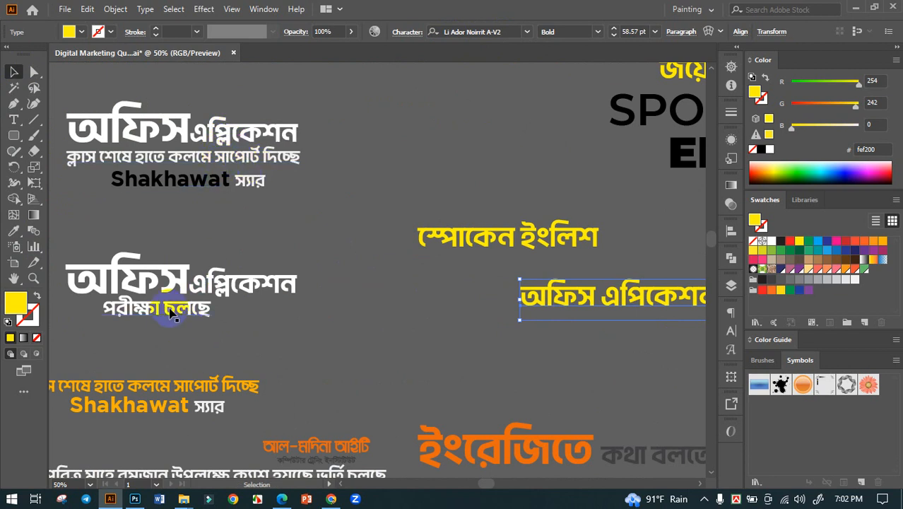
{"action": "scroll", "coordinate": [343, 319], "scroll_direction": "down", "scroll_amount": 2}
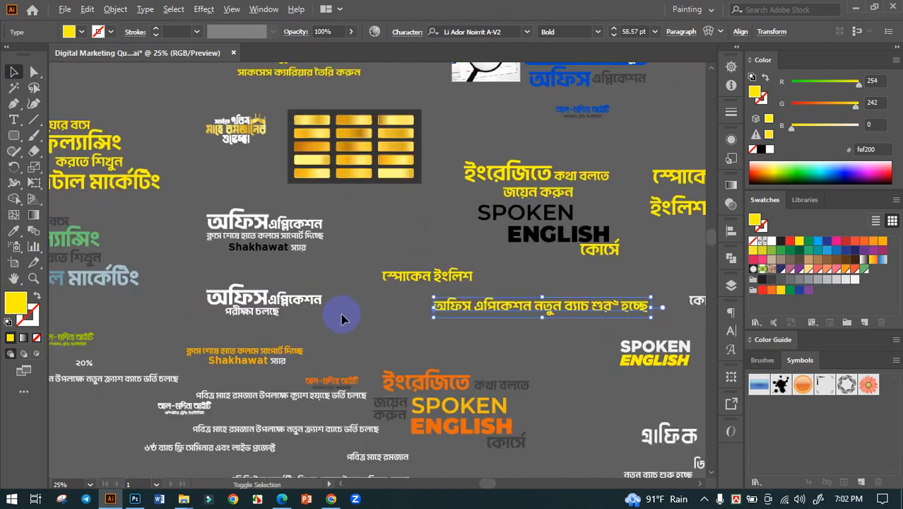
{"action": "scroll", "coordinate": [385, 311], "scroll_direction": "down", "scroll_amount": 1}
{"action": "left_click_drag", "start_coordinate": [390, 301], "coordinate": [466, 271]}
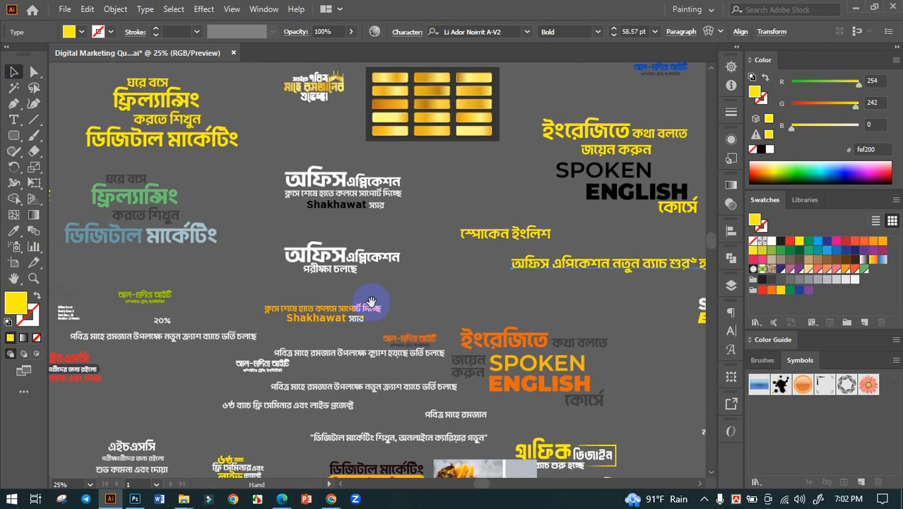
{"action": "left_click_drag", "start_coordinate": [325, 319], "coordinate": [322, 292]}
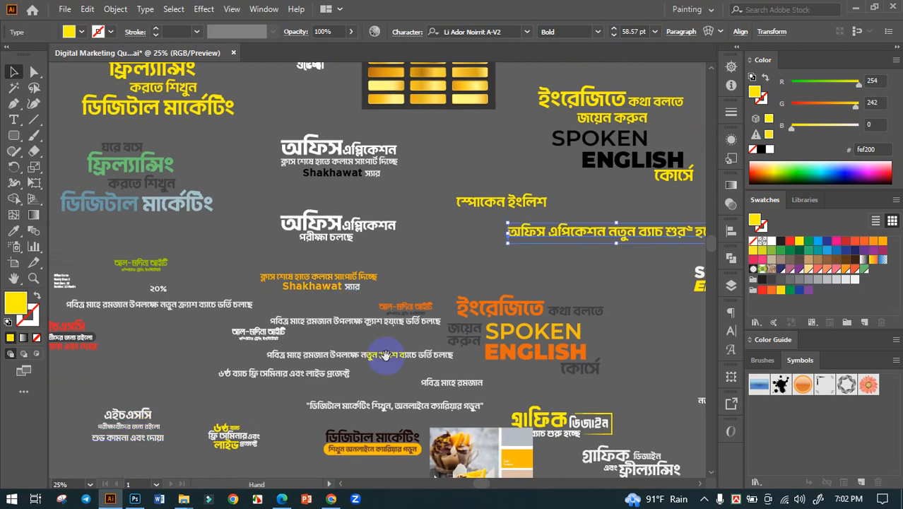
{"action": "left_click_drag", "start_coordinate": [435, 316], "coordinate": [139, 316]}
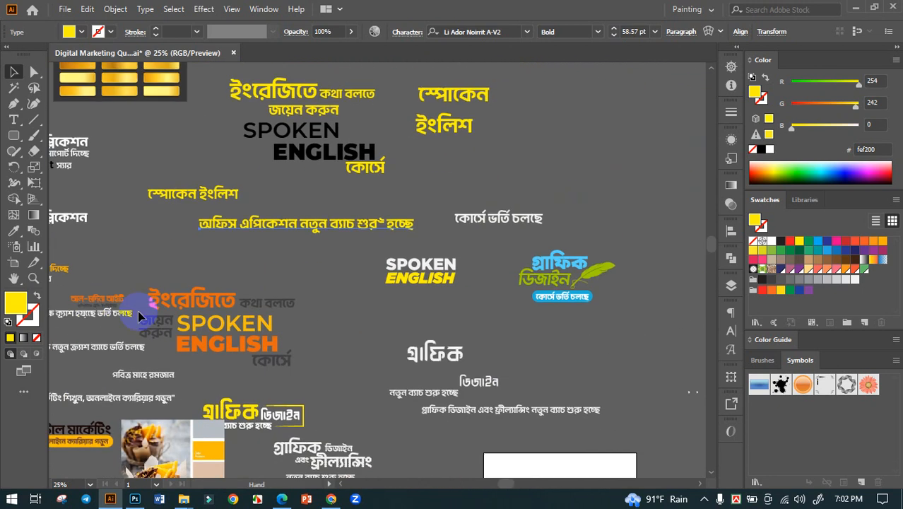
Move the pasted headline across the canvas to just below the yellow line "উপলক্ষে শুরু হচ্ছে অফিস এপ্লিকেশন নতুন ব্যাচ".
{"action": "left_click_drag", "start_coordinate": [377, 236], "coordinate": [277, 206]}
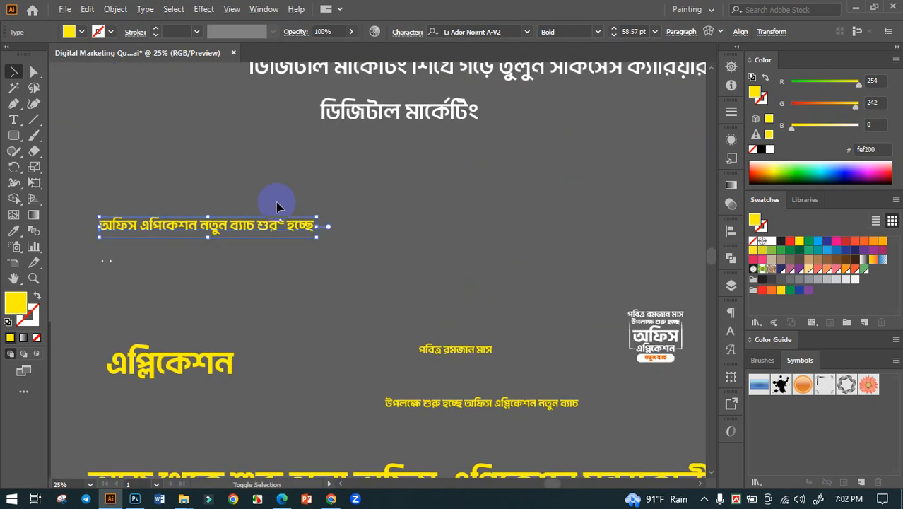
{"action": "scroll", "coordinate": [277, 206], "scroll_direction": "down", "scroll_amount": 1}
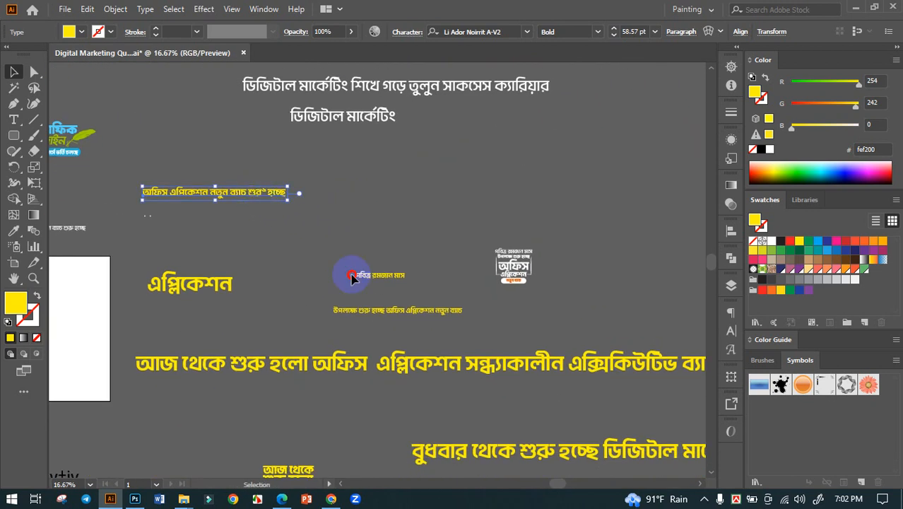
{"action": "left_click_drag", "start_coordinate": [352, 275], "coordinate": [458, 326]}
{"action": "scroll", "coordinate": [438, 319], "scroll_direction": "up", "scroll_amount": 4}
Shift the "উপলক্ষে শুরু হচ্ছে" line upward and match its text style to the headline with the Eyedropper.
{"action": "left_click", "coordinate": [404, 288]}
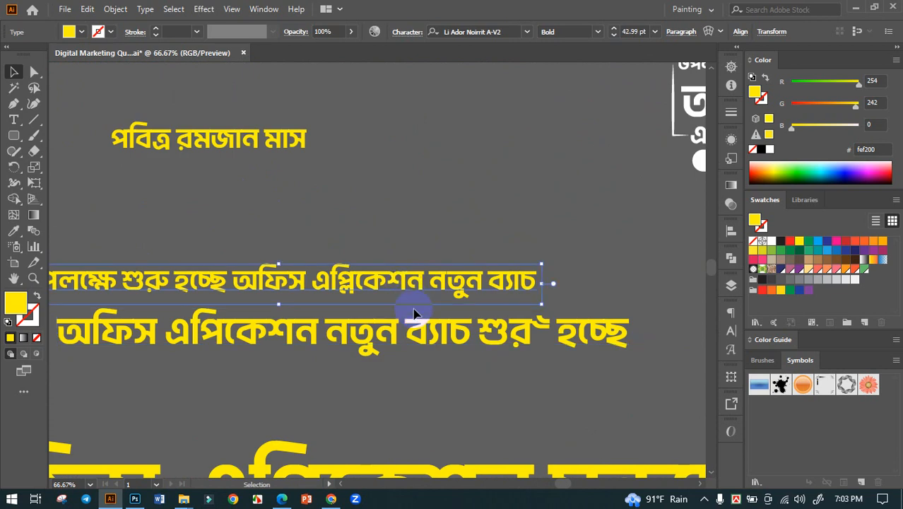
{"action": "left_click_drag", "start_coordinate": [417, 267], "coordinate": [414, 173]}
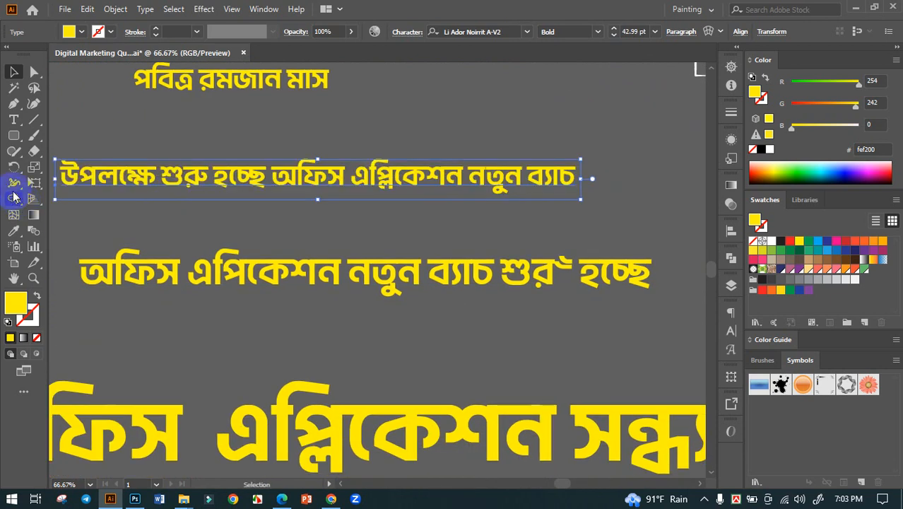
{"action": "left_click", "coordinate": [205, 267]}
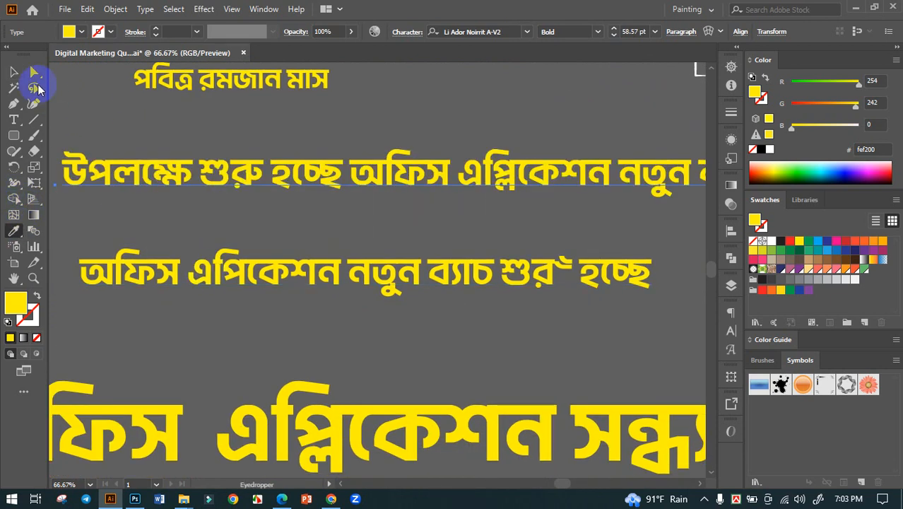
{"action": "left_click", "coordinate": [14, 72]}
{"action": "left_click", "coordinate": [470, 129]}
Copy "এপ্লিকেশন" from the line above and paste it over the misspelled "এপিকেশন" in the headline.
{"action": "left_click_drag", "start_coordinate": [511, 176], "coordinate": [404, 174]}
{"action": "double_click", "coordinate": [504, 171]}
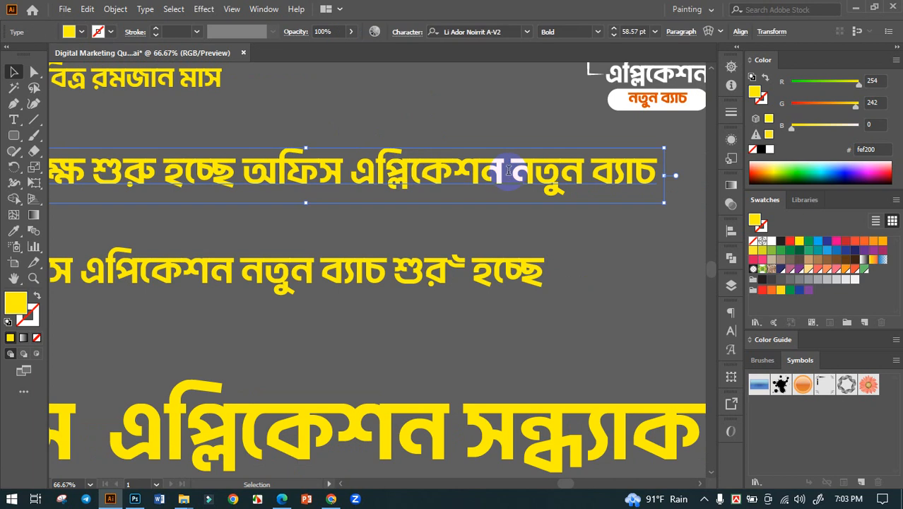
{"action": "left_click_drag", "start_coordinate": [503, 169], "coordinate": [347, 164]}
{"action": "key", "text": "ctrl+c"}
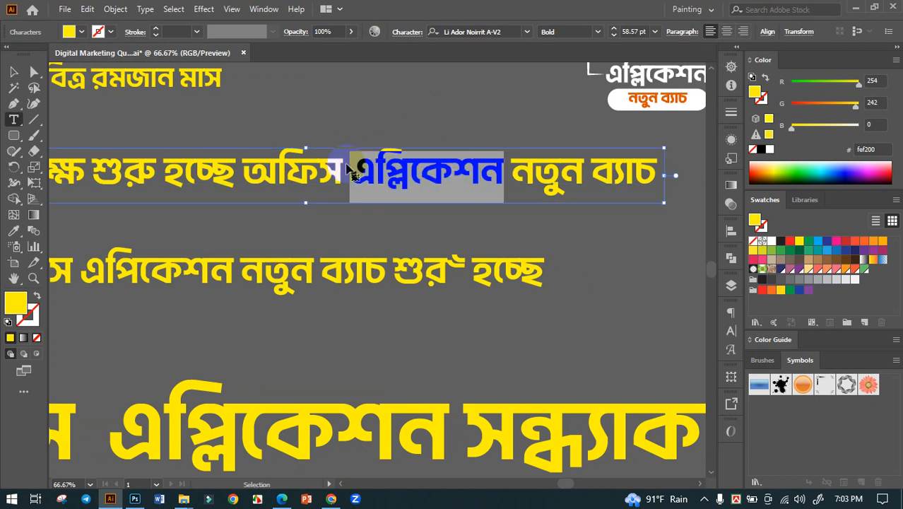
{"action": "left_click", "coordinate": [13, 72]}
{"action": "left_click_drag", "start_coordinate": [163, 264], "coordinate": [216, 265]}
{"action": "double_click", "coordinate": [335, 276]}
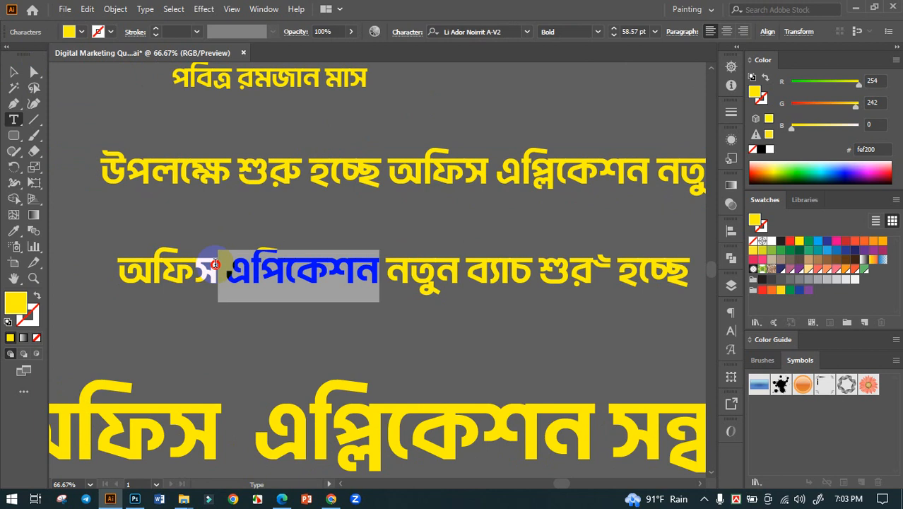
{"action": "key", "text": "ctrl+v"}
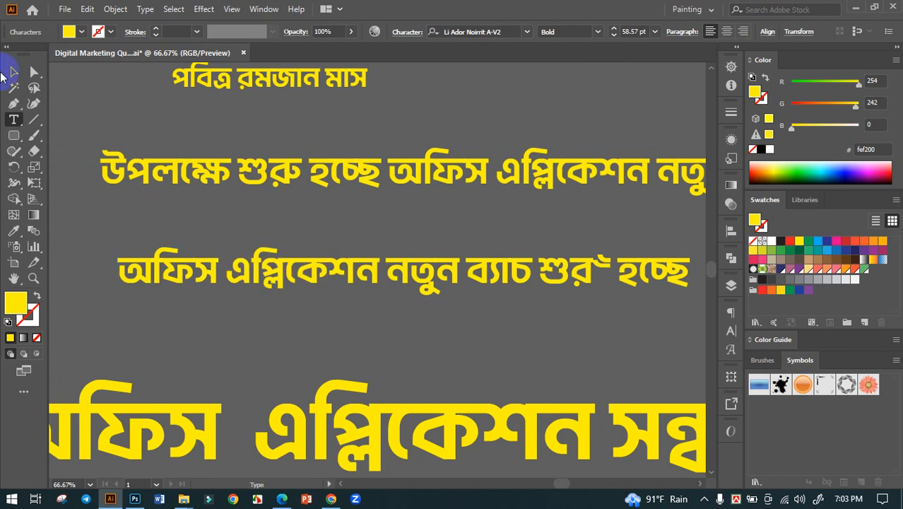
{"action": "left_click", "coordinate": [12, 72]}
{"action": "left_click", "coordinate": [495, 266]}
{"action": "left_click_drag", "start_coordinate": [520, 246], "coordinate": [235, 232]}
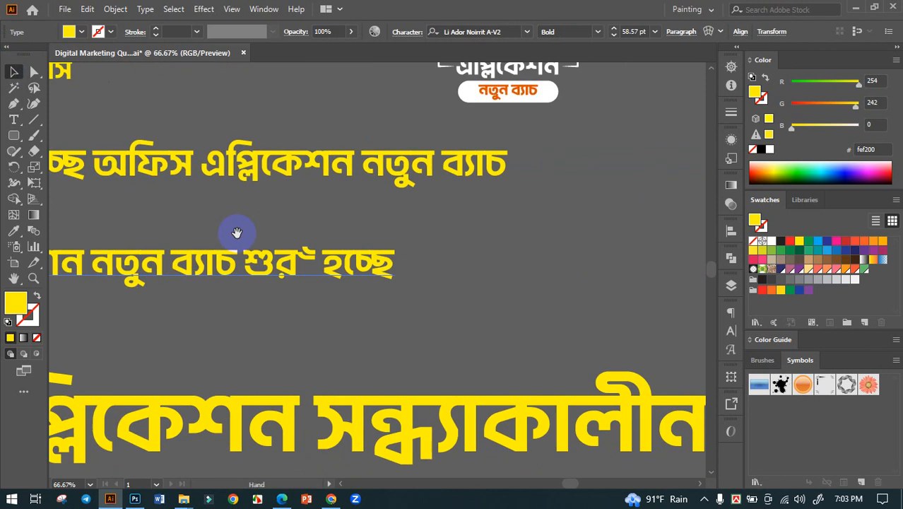
{"action": "double_click", "coordinate": [280, 267]}
{"action": "left_click_drag", "start_coordinate": [287, 261], "coordinate": [317, 267]}
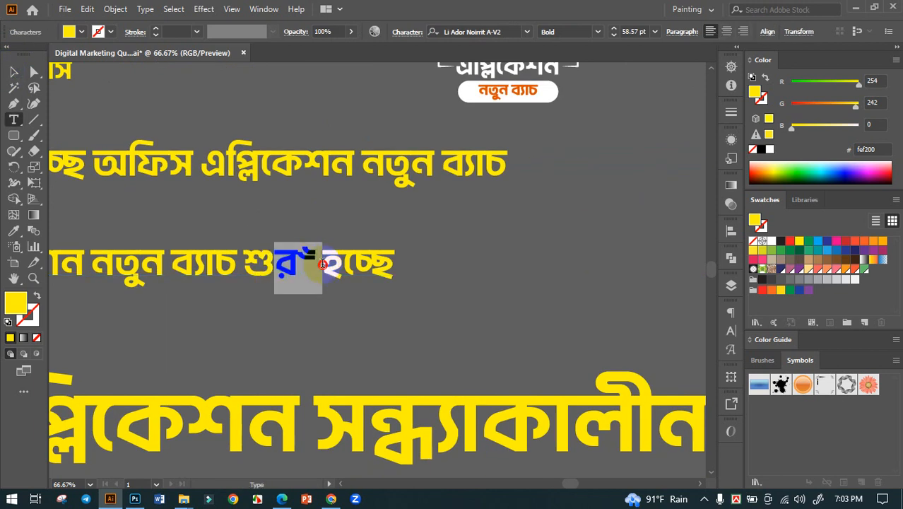
{"action": "key", "text": "ctrl+minus"}
{"action": "key", "text": "ctrl+minus"}
{"action": "key", "text": "BackSpace"}
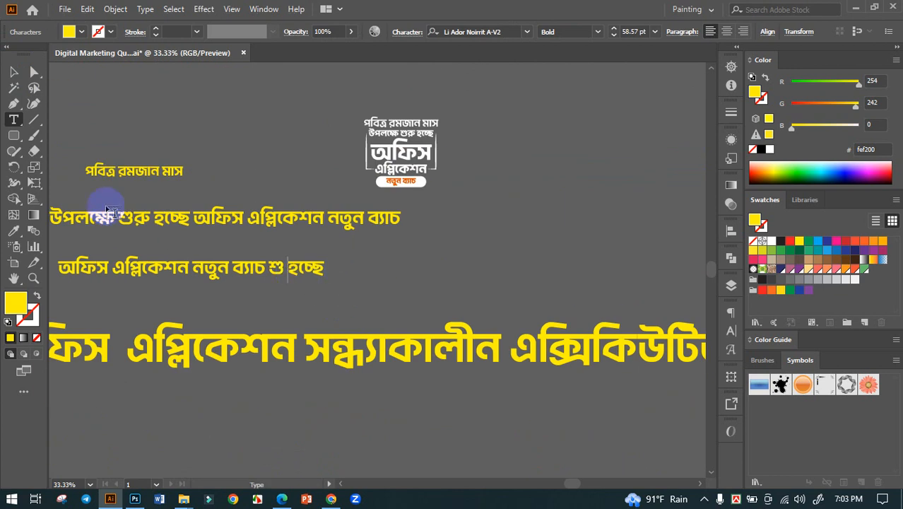
{"action": "key", "text": "ctrl+z"}
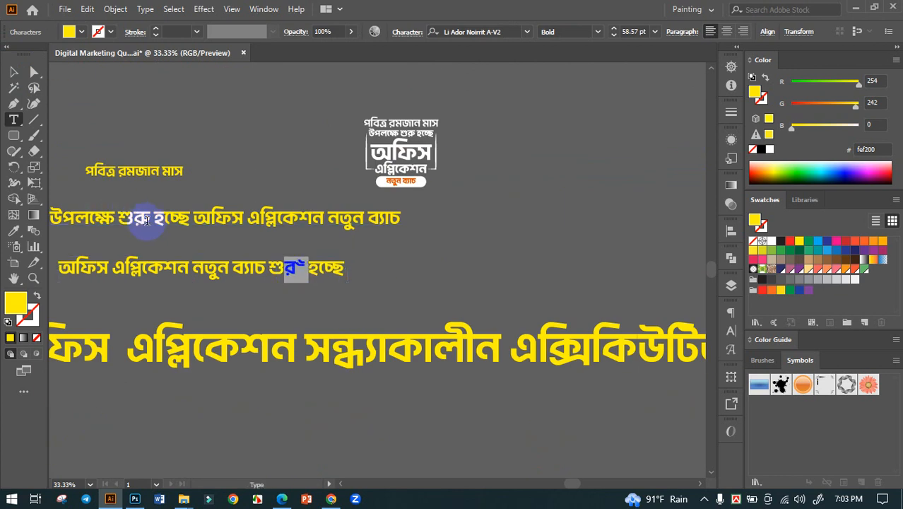
Copy "রু" from the line above and paste it over the broken letters so the headline reads "শুরু হচ্ছে".
{"action": "left_click", "coordinate": [144, 218]}
{"action": "key", "text": "ctrl+c"}
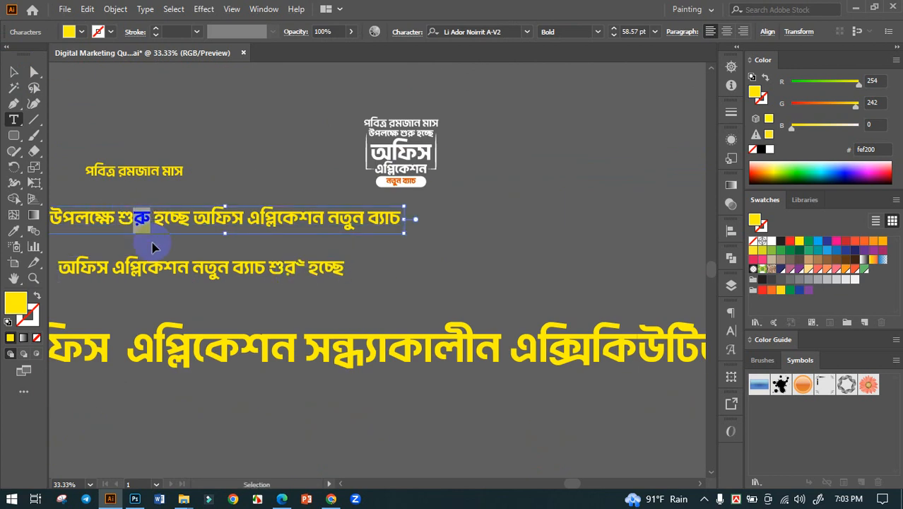
{"action": "left_click", "coordinate": [15, 73]}
{"action": "left_click", "coordinate": [383, 284]}
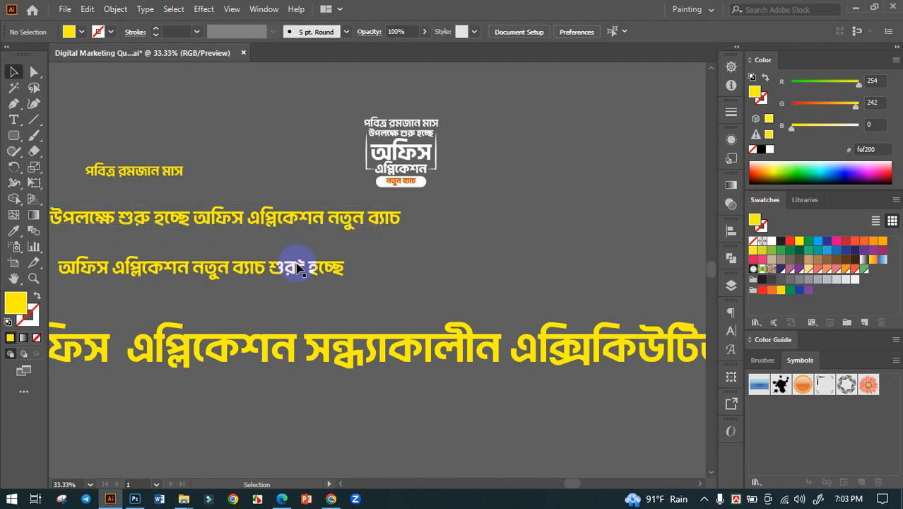
{"action": "scroll", "coordinate": [298, 264], "scroll_direction": "up", "scroll_amount": 2}
{"action": "double_click", "coordinate": [318, 258]}
{"action": "left_click_drag", "start_coordinate": [320, 258], "coordinate": [283, 263]}
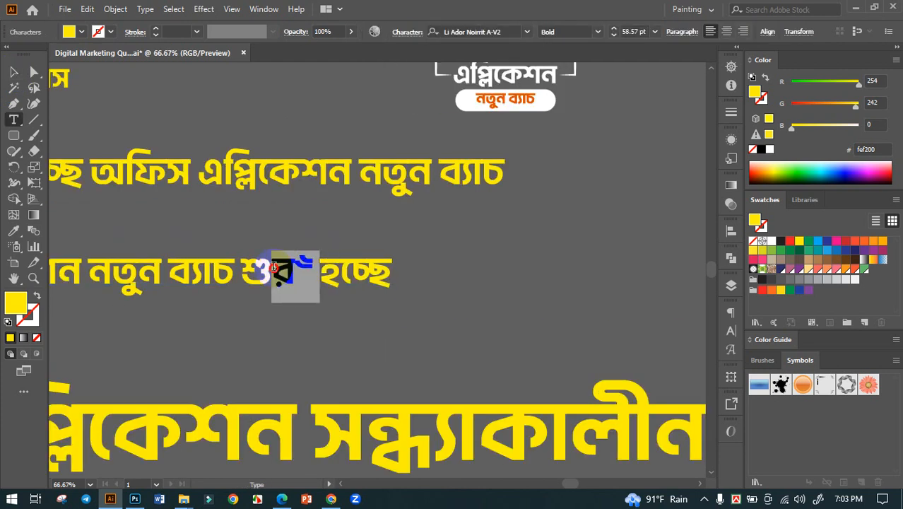
{"action": "key", "text": "ctrl+v"}
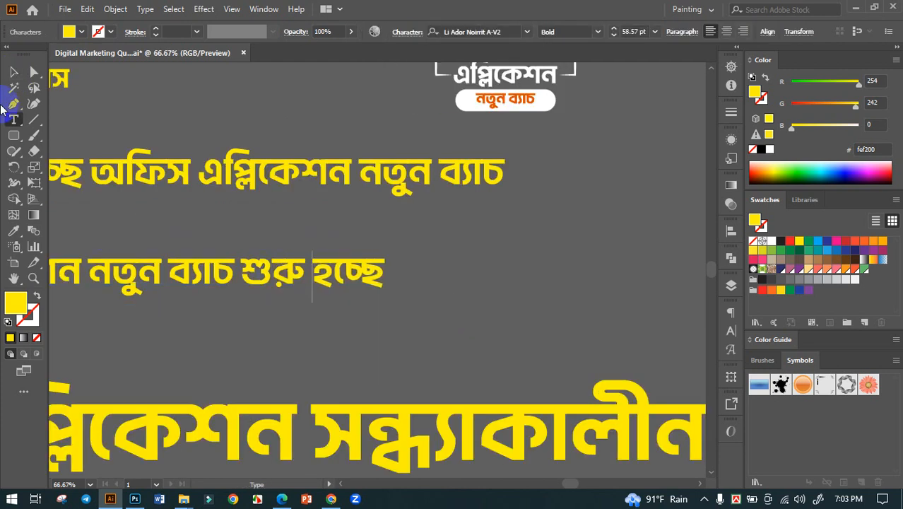
{"action": "left_click", "coordinate": [15, 75]}
{"action": "left_click", "coordinate": [448, 239]}
Move the corrected headline into the empty space below the white "ডিজিটাল মার্কেটিং" text.
{"action": "scroll", "coordinate": [442, 244], "scroll_direction": "down", "scroll_amount": 3}
{"action": "left_click_drag", "start_coordinate": [504, 283], "coordinate": [681, 331]}
{"action": "left_click_drag", "start_coordinate": [535, 311], "coordinate": [452, 381]}
{"action": "left_click_drag", "start_coordinate": [434, 372], "coordinate": [351, 146]}
{"action": "scroll", "coordinate": [447, 302], "scroll_direction": "up", "scroll_amount": 3}
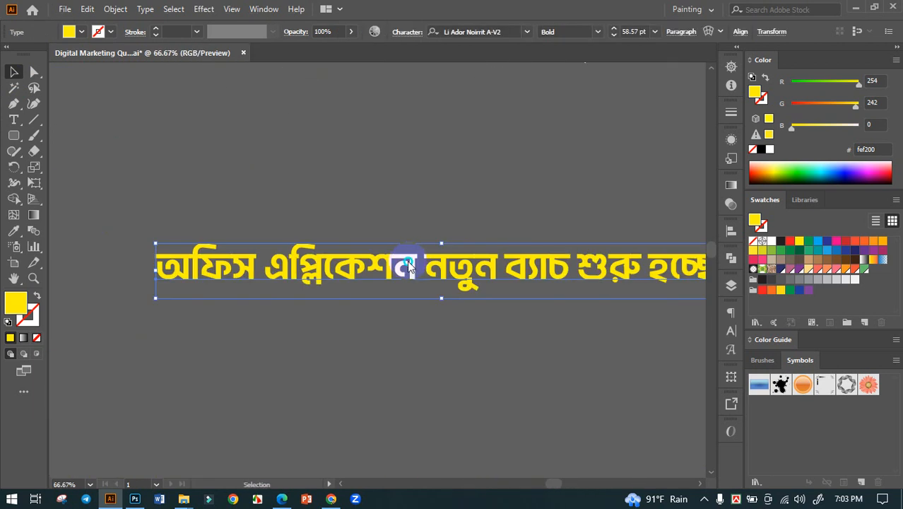
Convert the headline text to outlines and ungroup it into separate letter shapes.
{"action": "right_click", "coordinate": [403, 304]}
{"action": "left_click", "coordinate": [463, 305]}
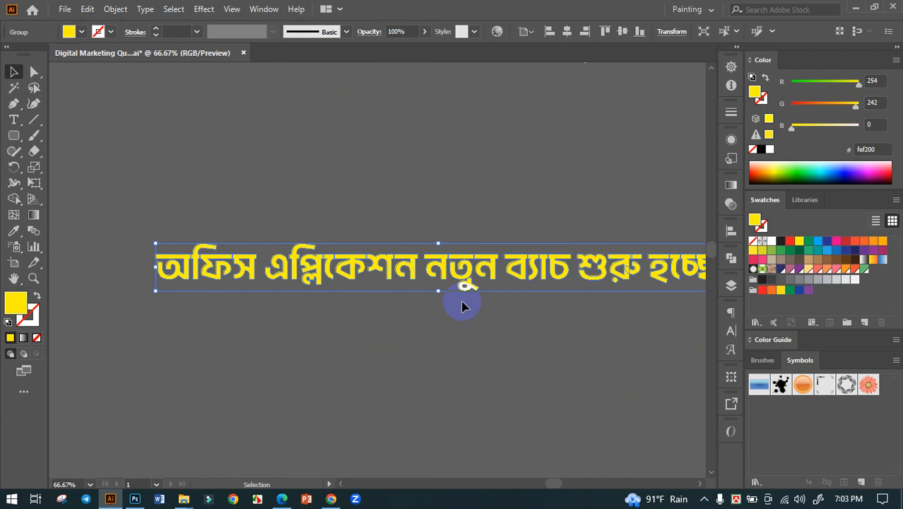
{"action": "right_click", "coordinate": [383, 276]}
{"action": "left_click", "coordinate": [424, 157]}
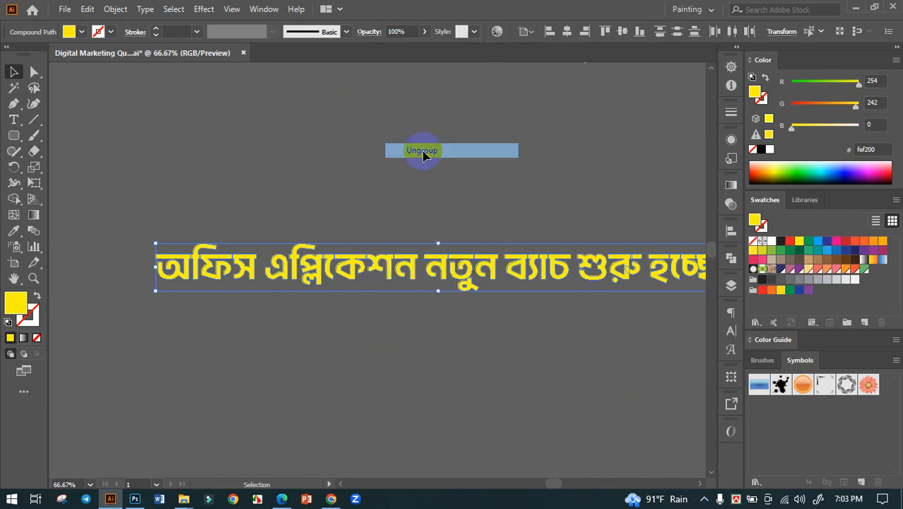
Move "অফিস" up out of the line and place "এপ্লিকেশন" just beneath it, offset to the left.
{"action": "left_click", "coordinate": [196, 223]}
{"action": "left_click_drag", "start_coordinate": [102, 227], "coordinate": [349, 150]}
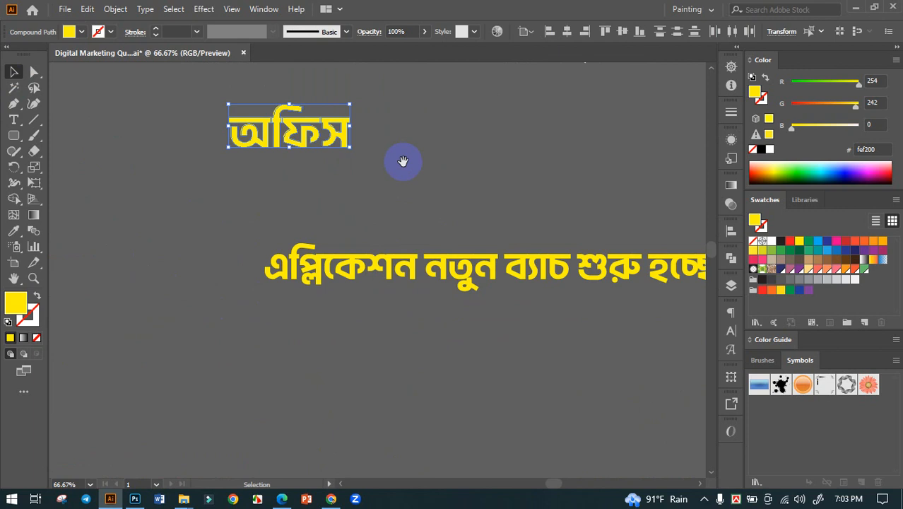
{"action": "left_click", "coordinate": [258, 247]}
{"action": "scroll", "coordinate": [258, 248], "scroll_direction": "up", "scroll_amount": 1}
{"action": "left_click_drag", "start_coordinate": [407, 301], "coordinate": [338, 199]}
{"action": "left_click", "coordinate": [383, 198]}
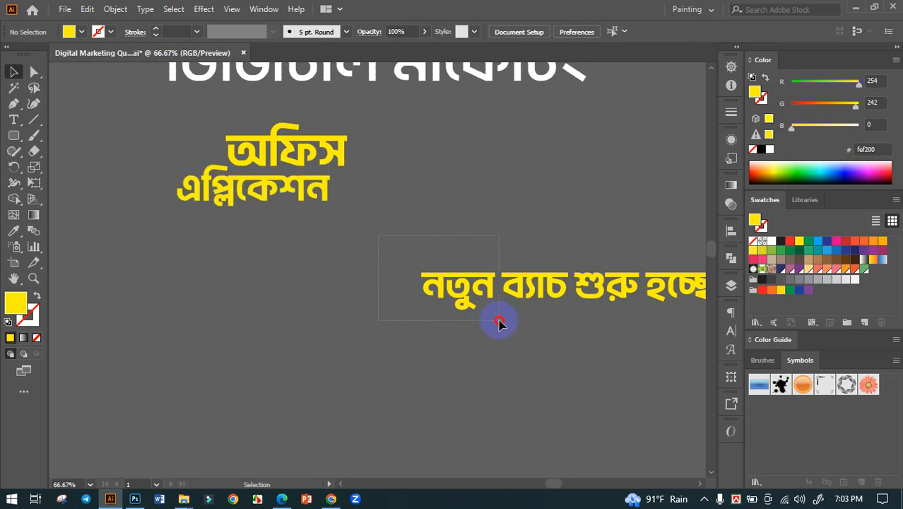
Stack "নতুন" under "এপ্লিকেশন" and "ব্যাচ শুরু হচ্ছে" below it, aligned to the right edge of "অফিস".
{"action": "left_click_drag", "start_coordinate": [499, 323], "coordinate": [499, 320]}
{"action": "left_click_drag", "start_coordinate": [459, 297], "coordinate": [322, 249]}
{"action": "left_click", "coordinate": [375, 235]}
{"action": "left_click_drag", "start_coordinate": [392, 225], "coordinate": [344, 230]}
{"action": "left_click_drag", "start_coordinate": [642, 296], "coordinate": [351, 330]}
{"action": "scroll", "coordinate": [354, 332], "scroll_direction": "up", "scroll_amount": 1}
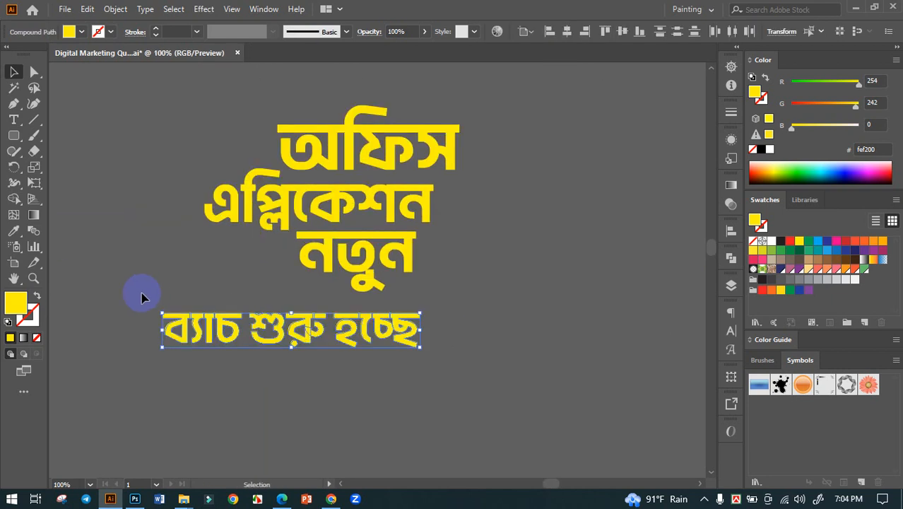
{"action": "left_click_drag", "start_coordinate": [416, 340], "coordinate": [457, 324]}
{"action": "left_click", "coordinate": [518, 287]}
{"action": "left_click_drag", "start_coordinate": [518, 286], "coordinate": [462, 311]}
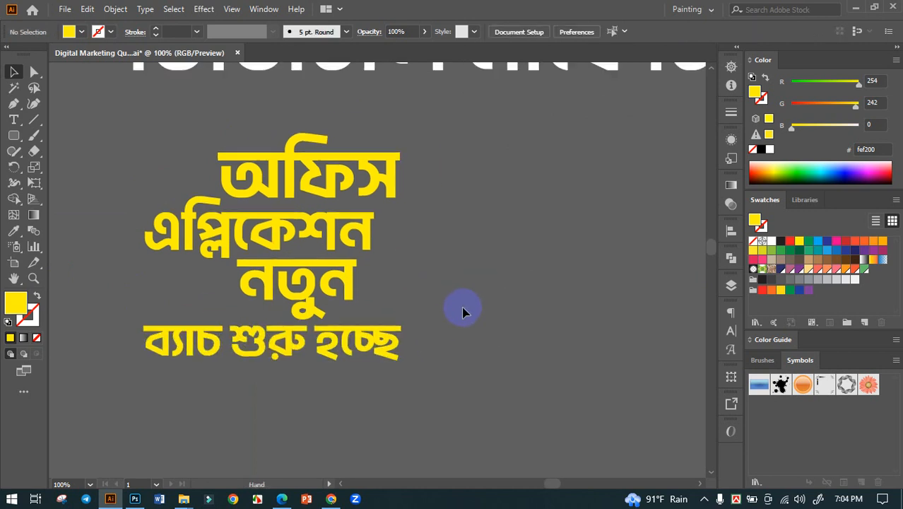
Move "নতুন" to the lower left of "এপ্লিকেশন" and scale it down slightly.
{"action": "left_click", "coordinate": [313, 287]}
{"action": "left_click_drag", "start_coordinate": [214, 263], "coordinate": [188, 283]}
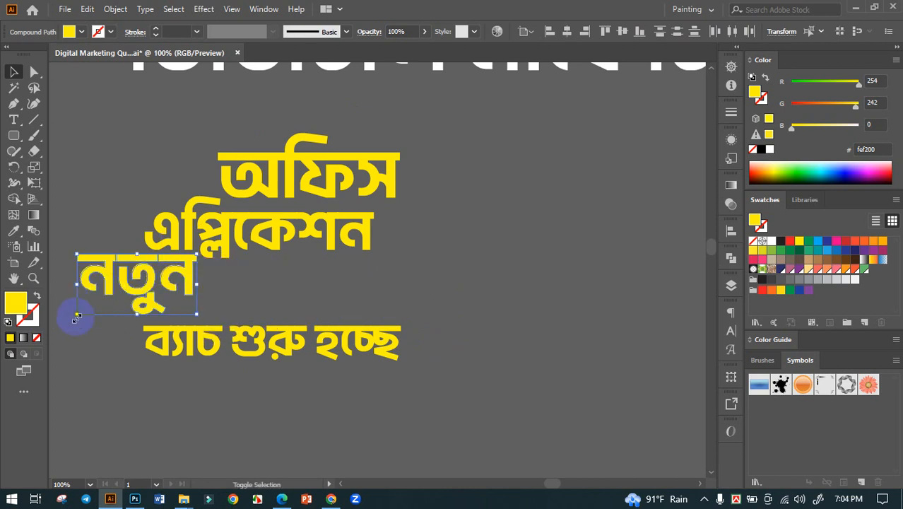
{"action": "left_click_drag", "start_coordinate": [77, 315], "coordinate": [99, 304]}
{"action": "left_click_drag", "start_coordinate": [179, 274], "coordinate": [180, 277]}
{"action": "left_click", "coordinate": [101, 334]}
Group "ব্যাচ শুরু হচ্ছে", place it beside "নতুন", and scale it down to end at the right edge of "অফিস".
{"action": "left_click_drag", "start_coordinate": [421, 393], "coordinate": [421, 393]}
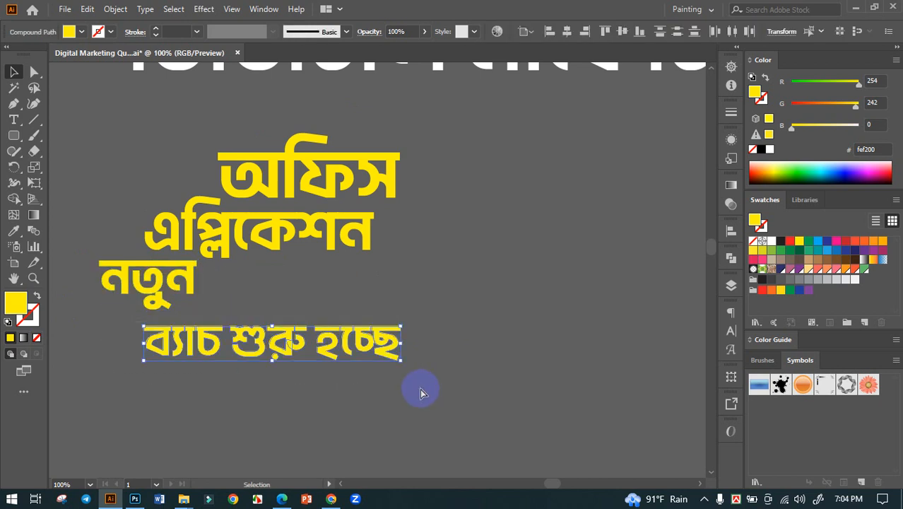
{"action": "key", "text": "ctrl+g"}
{"action": "left_click_drag", "start_coordinate": [326, 340], "coordinate": [386, 280]}
{"action": "left_click_drag", "start_coordinate": [461, 284], "coordinate": [400, 290]}
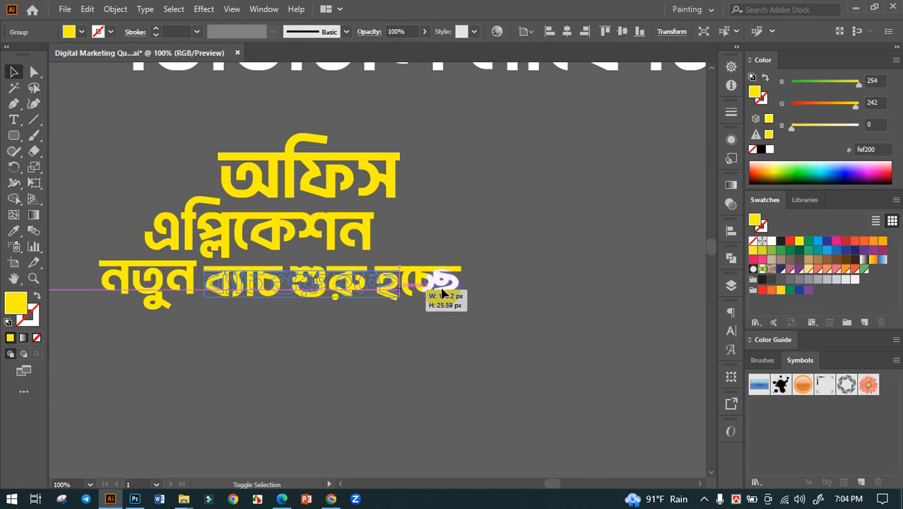
{"action": "left_click", "coordinate": [471, 290]}
{"action": "left_click_drag", "start_coordinate": [470, 286], "coordinate": [474, 312]}
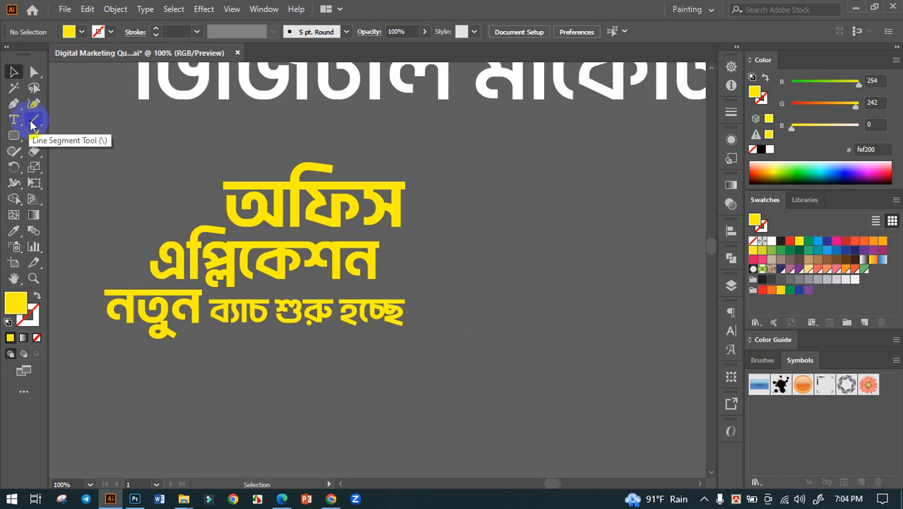
{"action": "left_click", "coordinate": [13, 135]}
{"action": "left_click", "coordinate": [67, 133]}
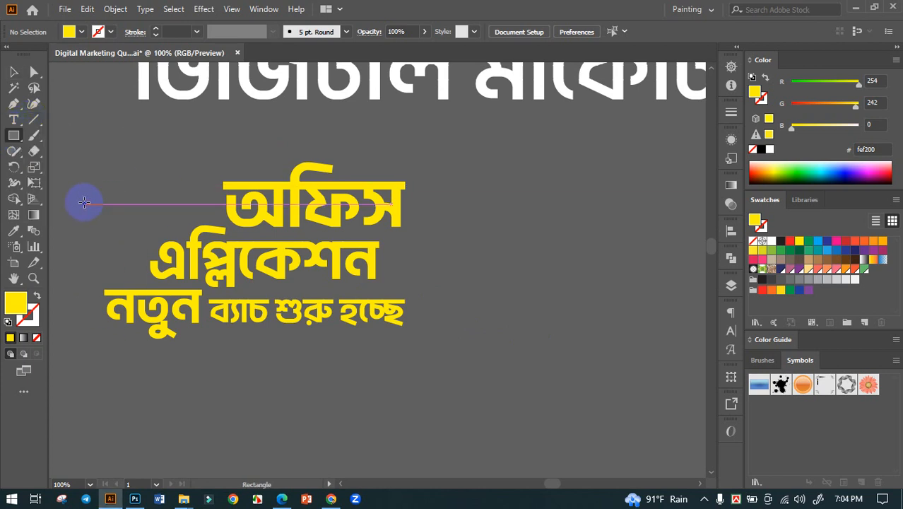
{"action": "left_click_drag", "start_coordinate": [86, 203], "coordinate": [426, 313]}
{"action": "key", "text": "ctrl+z"}
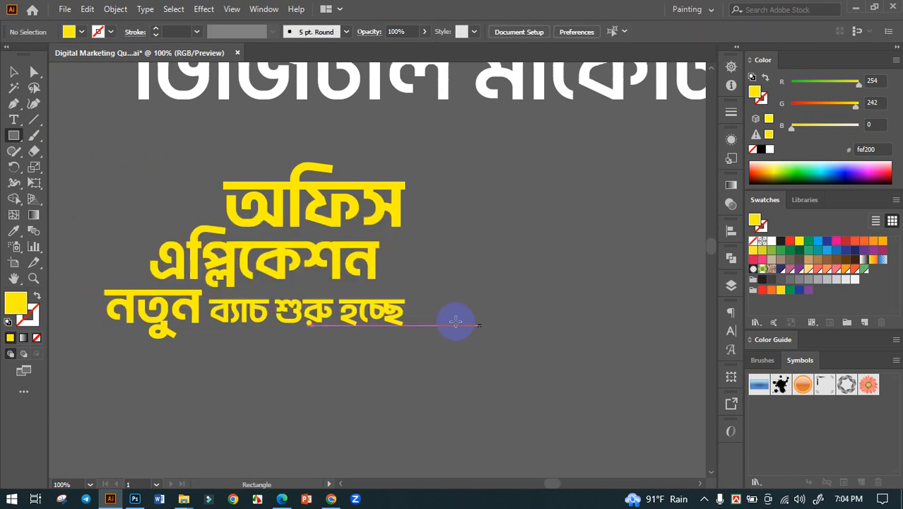
Draw an open stepped Pen path from the left of "অফিস" down to the start of "নতুন", with a yellow stroke and no fill.
{"action": "left_click", "coordinate": [13, 103]}
{"action": "left_click", "coordinate": [219, 201]}
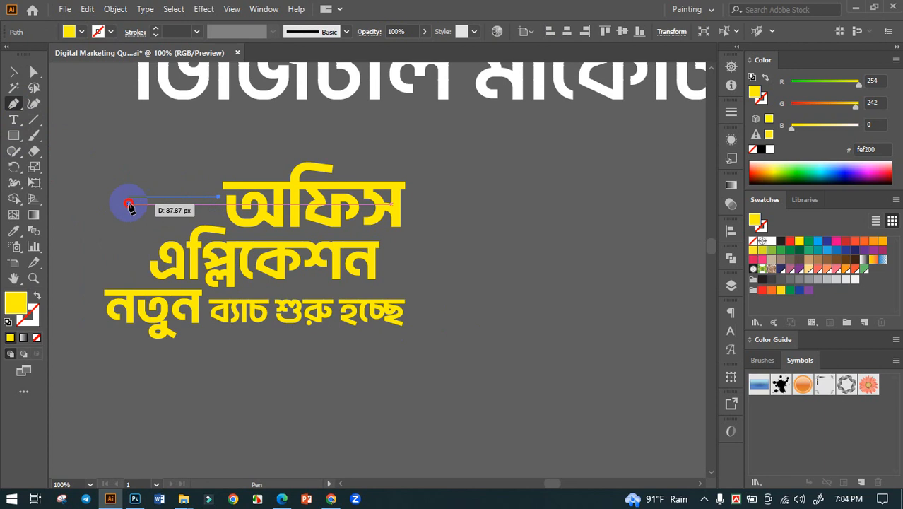
{"action": "left_click", "coordinate": [128, 198]}
{"action": "left_click", "coordinate": [127, 269]}
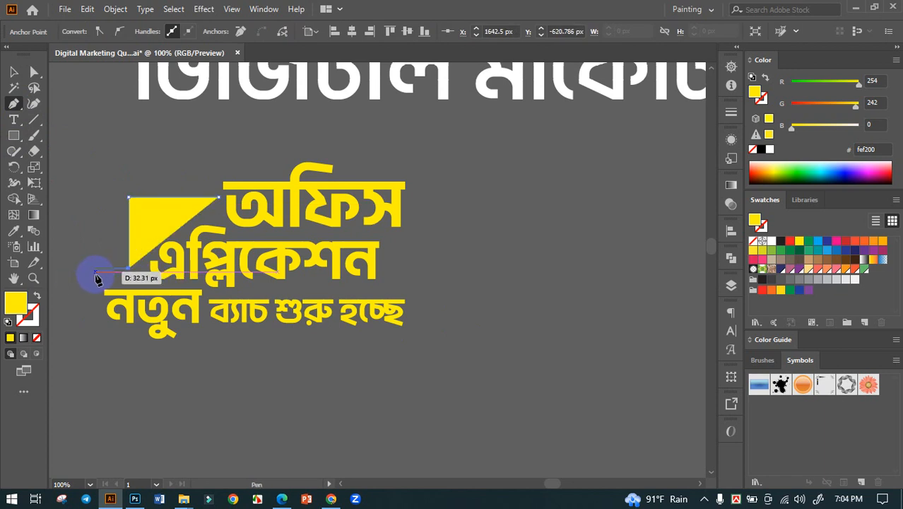
{"action": "left_click", "coordinate": [96, 271]}
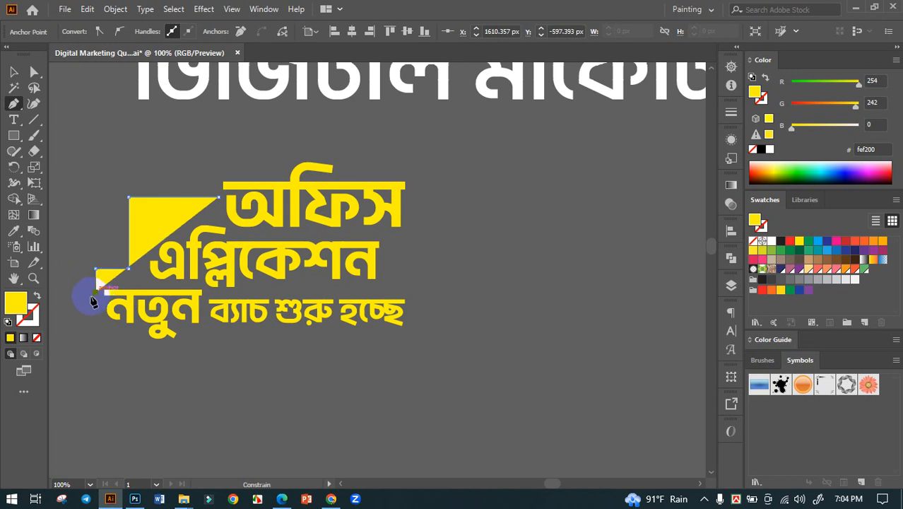
{"action": "left_click", "coordinate": [97, 291]}
{"action": "key", "text": "shift+x"}
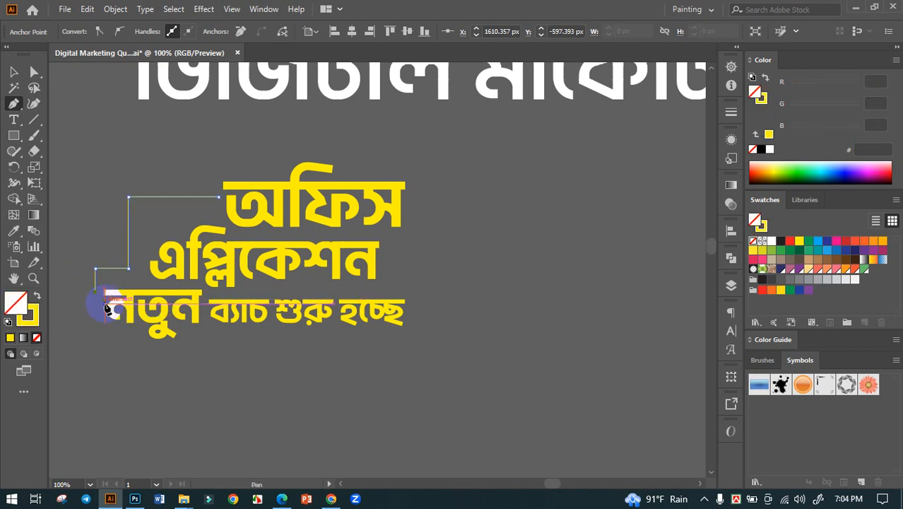
{"action": "left_click", "coordinate": [11, 68]}
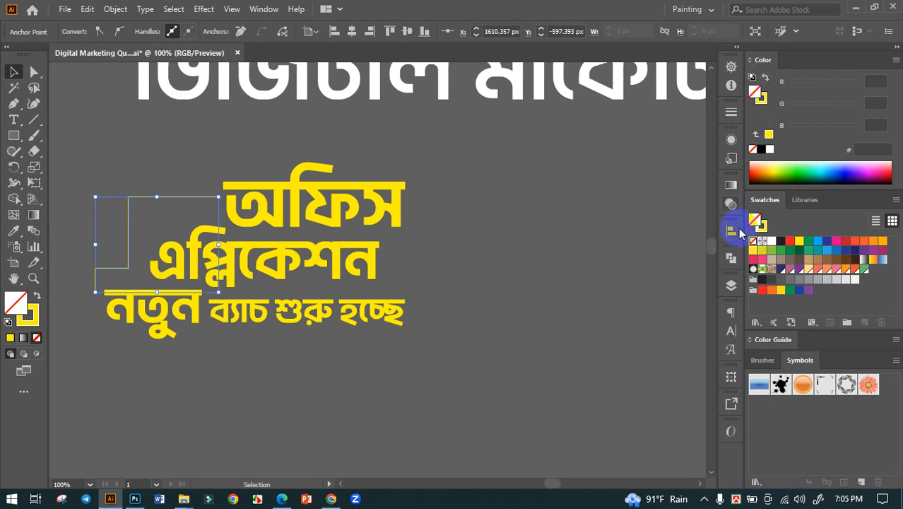
Set the stepped path's stroke weight to 6 pt and apply the width profile that tapers at both ends.
{"action": "left_click", "coordinate": [732, 112]}
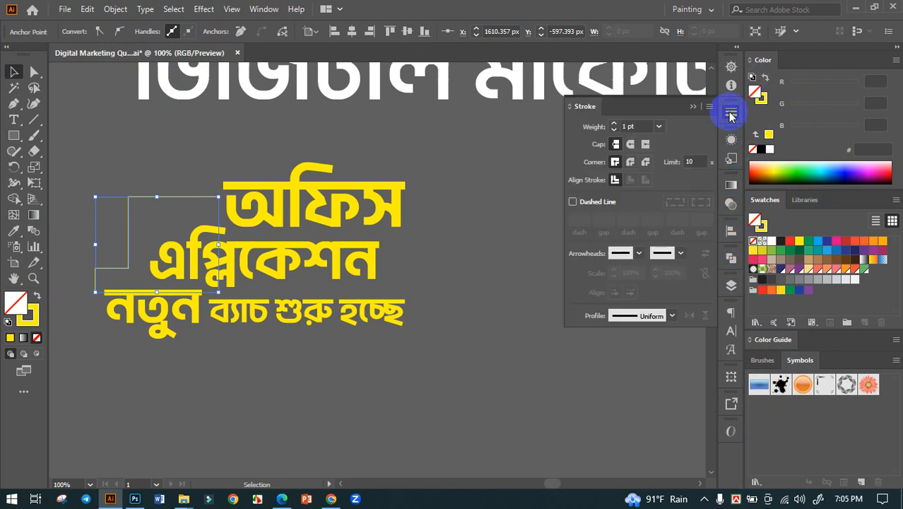
{"action": "left_click", "coordinate": [614, 123]}
{"action": "left_click", "coordinate": [614, 124]}
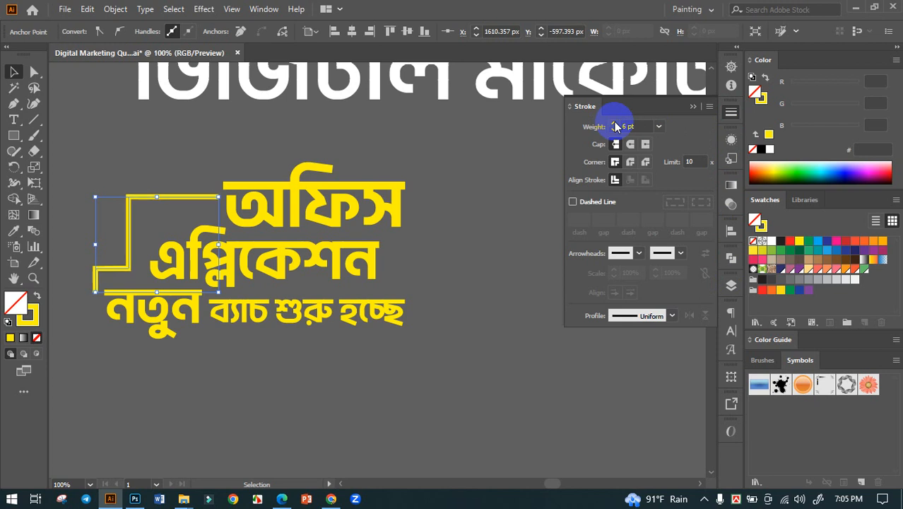
{"action": "left_click", "coordinate": [615, 123]}
{"action": "left_click", "coordinate": [677, 317]}
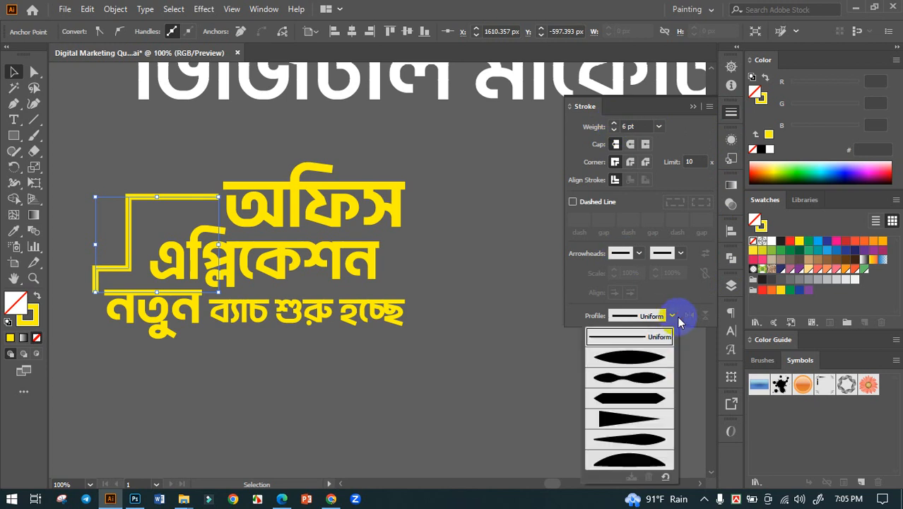
{"action": "left_click", "coordinate": [636, 353]}
{"action": "left_click", "coordinate": [694, 106]}
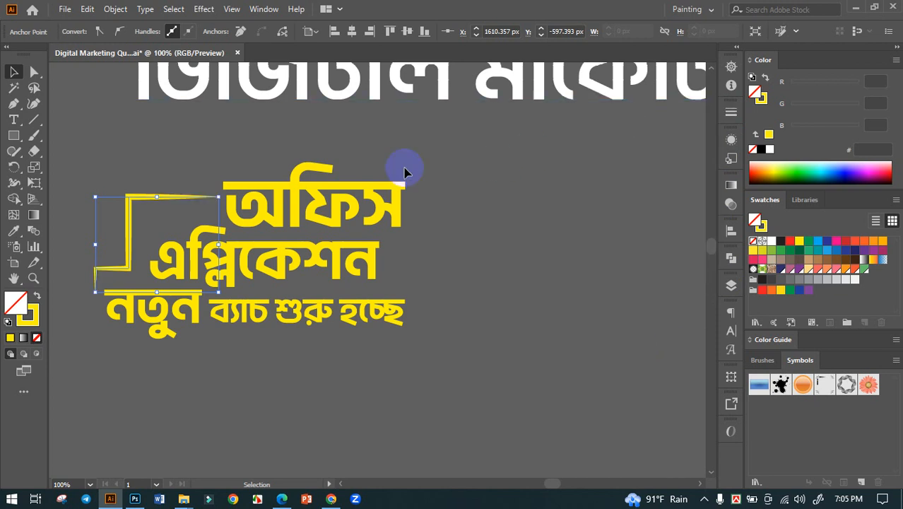
{"action": "left_click", "coordinate": [118, 167]}
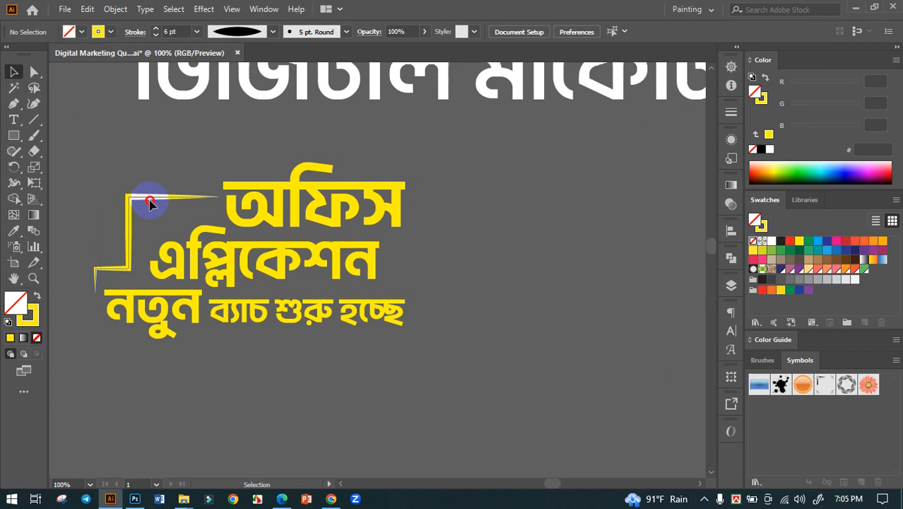
Move the stepped line closer to the lettering and scale it down slightly to fit between "অফিস" and "নতুন".
{"action": "left_click_drag", "start_coordinate": [150, 203], "coordinate": [164, 203]}
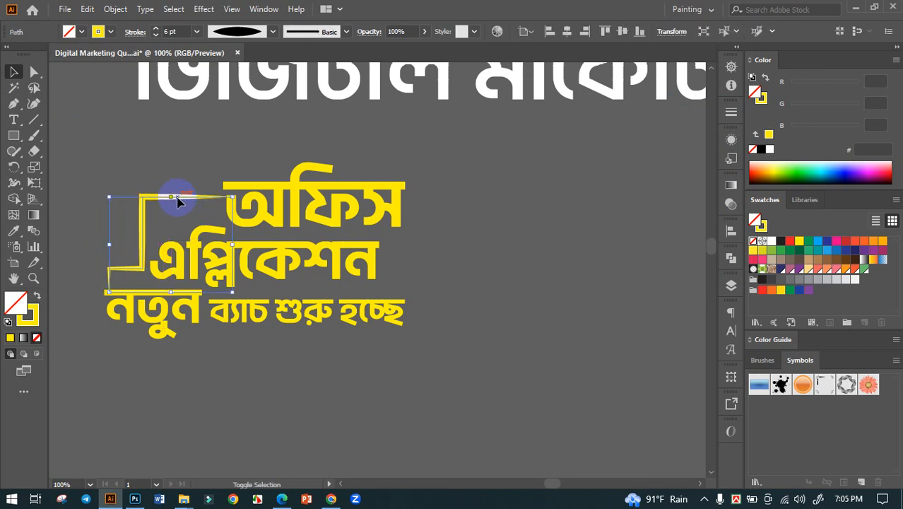
{"action": "scroll", "coordinate": [178, 199], "scroll_direction": "up", "scroll_amount": 2}
{"action": "mouse_move", "coordinate": [289, 386]}
{"action": "left_mouse_down"}
{"action": "mouse_move", "coordinate": [262, 367]}
{"action": "mouse_move", "coordinate": [269, 372]}
{"action": "left_mouse_up"}
{"action": "left_click_drag", "start_coordinate": [160, 212], "coordinate": [155, 208]}
{"action": "left_click", "coordinate": [145, 177]}
{"action": "left_click_drag", "start_coordinate": [145, 177], "coordinate": [234, 148]}
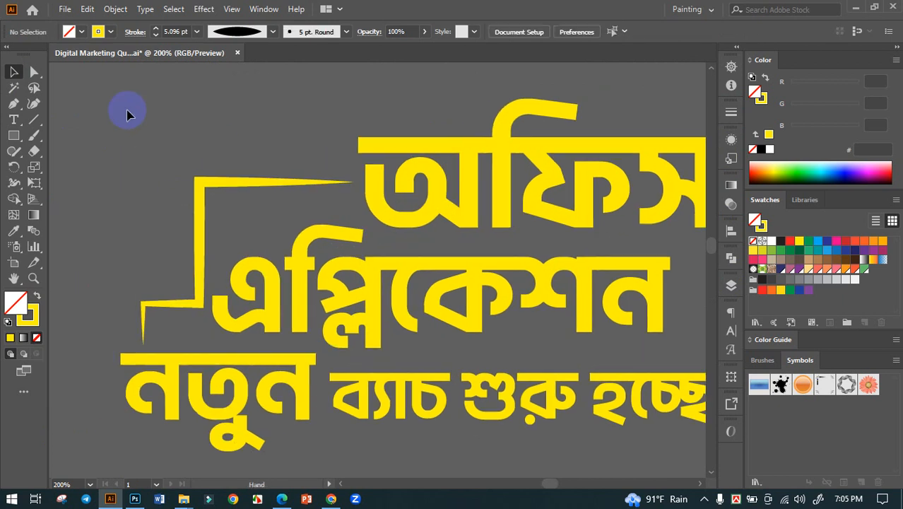
{"action": "left_click", "coordinate": [34, 72]}
{"action": "left_click_drag", "start_coordinate": [197, 305], "coordinate": [221, 227]}
{"action": "left_click", "coordinate": [127, 215]}
{"action": "scroll", "coordinate": [128, 213], "scroll_direction": "down", "scroll_amount": 2}
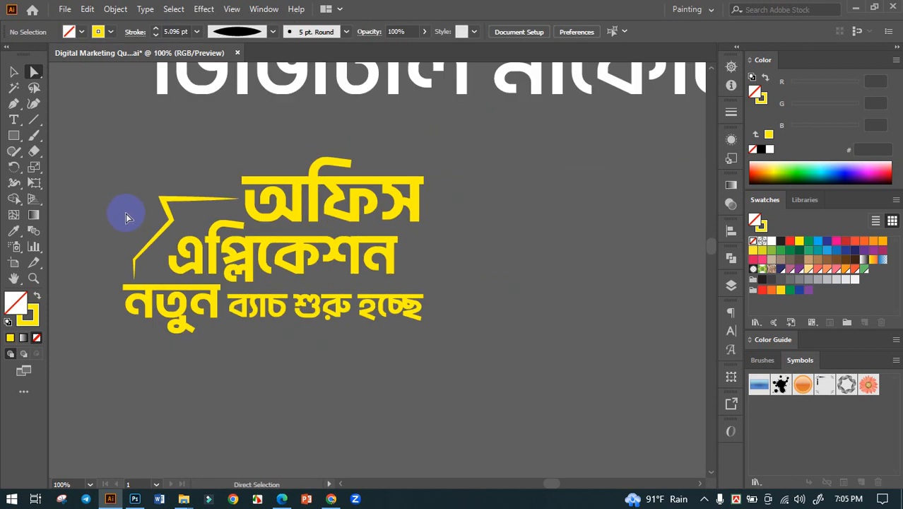
{"action": "key", "text": "ctrl+z"}
Move the stepped line's lower inner corner anchor straight up so the segment toward "নতুন" runs diagonally.
{"action": "left_click", "coordinate": [165, 262]}
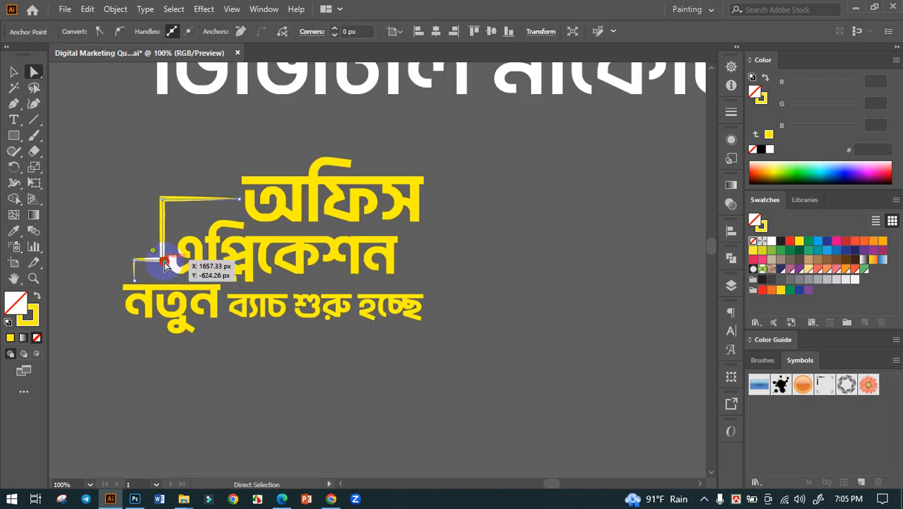
{"action": "left_click_drag", "start_coordinate": [162, 253], "coordinate": [161, 236]}
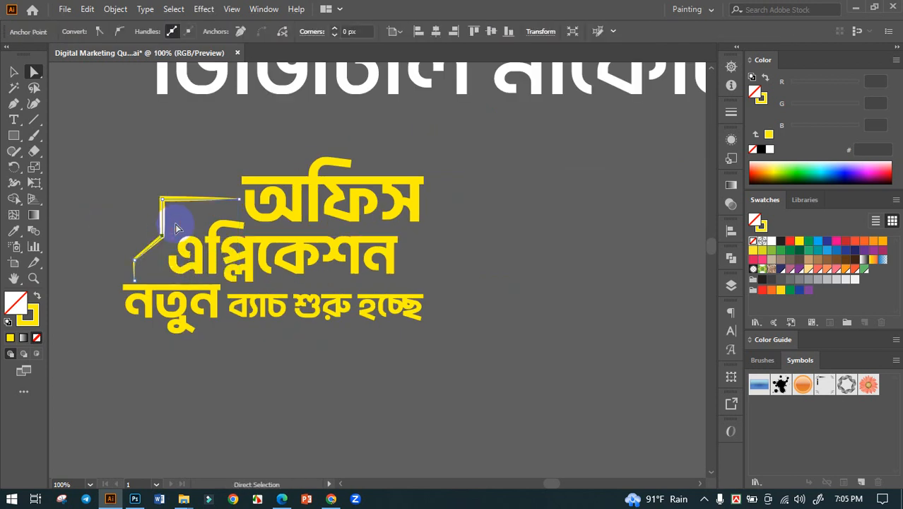
{"action": "left_click", "coordinate": [175, 224]}
{"action": "left_click", "coordinate": [232, 220]}
{"action": "left_click", "coordinate": [13, 71]}
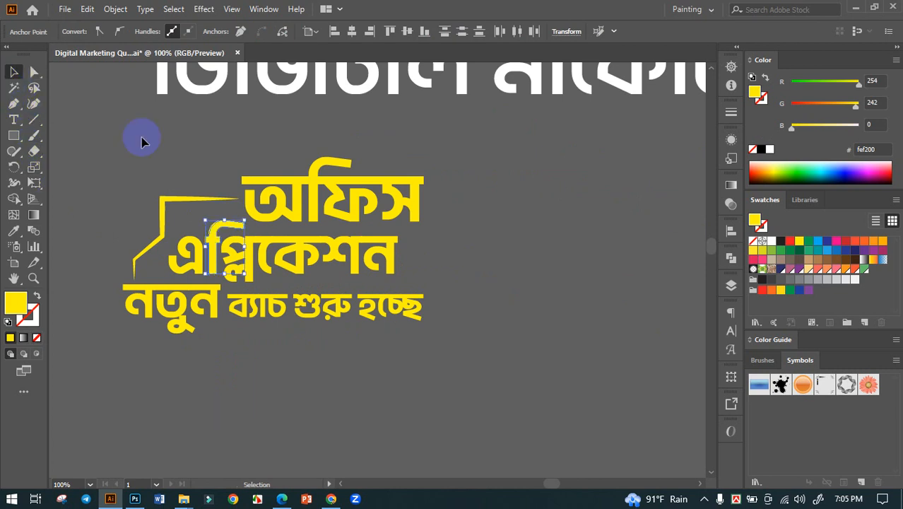
{"action": "left_click", "coordinate": [139, 137]}
Nudge the tapered line slightly right and expand its appearance into a filled shape.
{"action": "scroll", "coordinate": [137, 206], "scroll_direction": "up", "scroll_amount": 2}
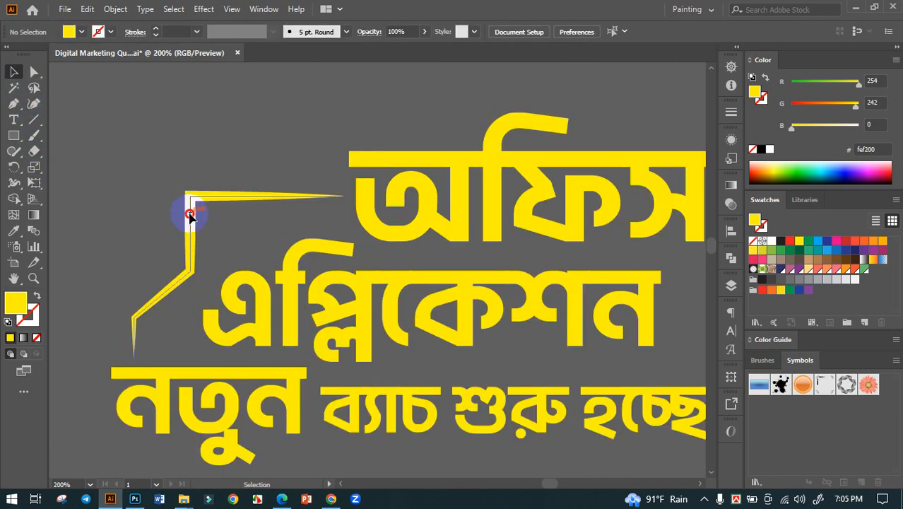
{"action": "left_click_drag", "start_coordinate": [189, 215], "coordinate": [193, 214]}
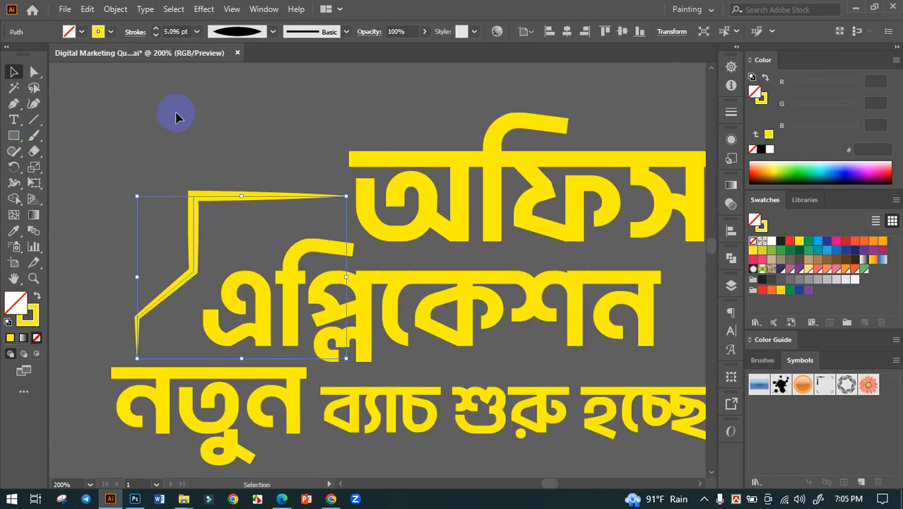
{"action": "left_click", "coordinate": [116, 10]}
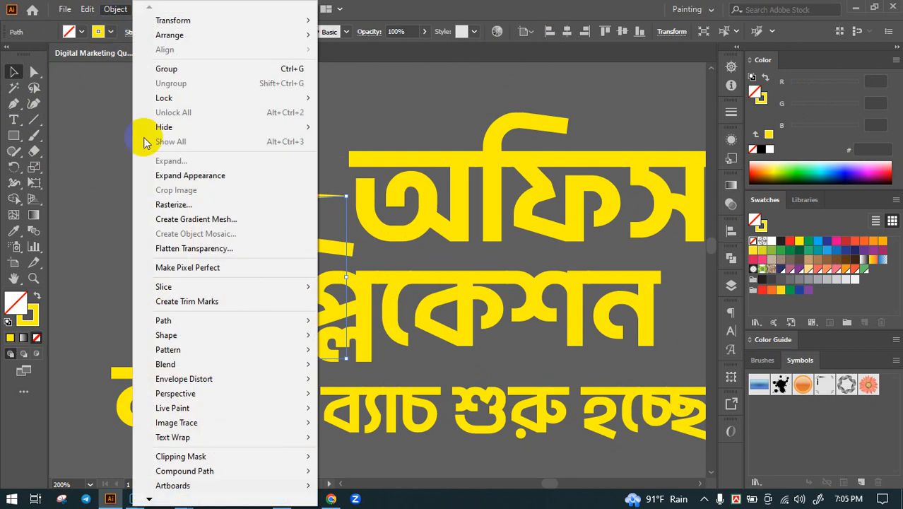
{"action": "left_click", "coordinate": [157, 176]}
{"action": "left_click", "coordinate": [186, 218]}
{"action": "left_click", "coordinate": [187, 219]}
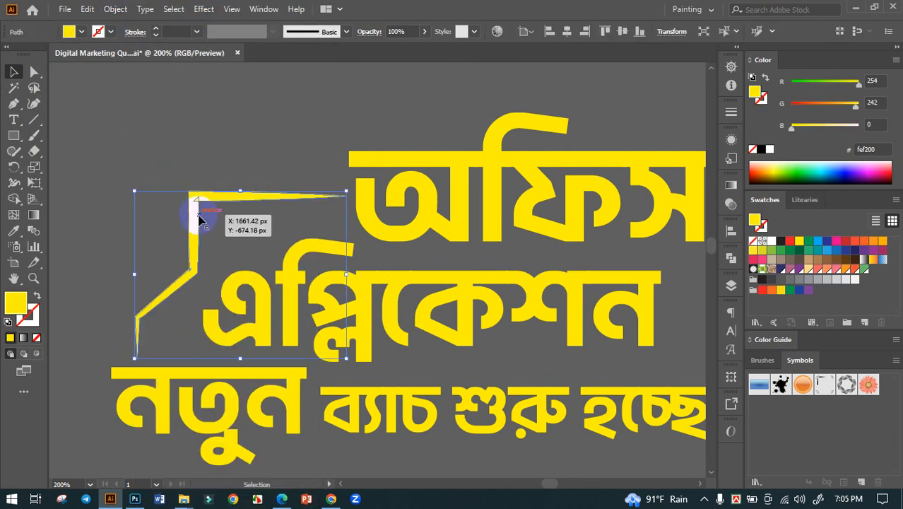
Recolour the expanded line and all words of the stacked headline white.
{"action": "left_click", "coordinate": [771, 241]}
{"action": "left_click", "coordinate": [266, 129]}
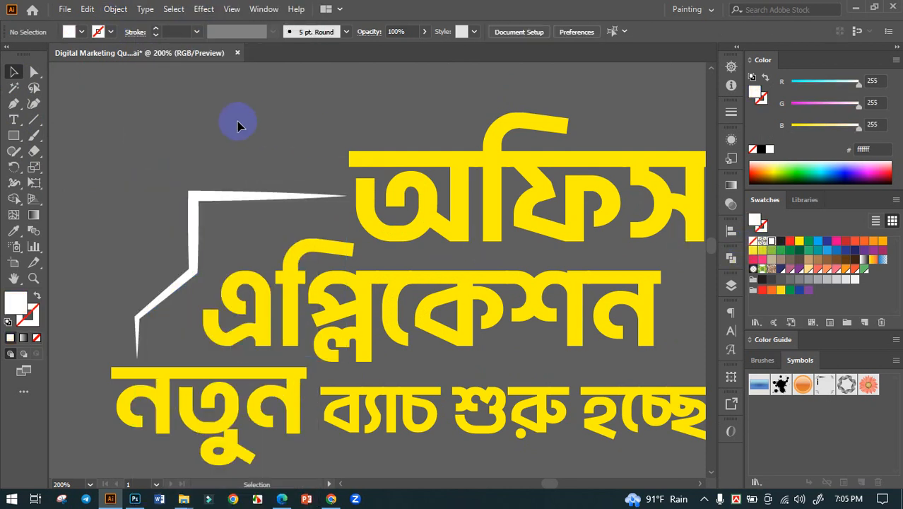
{"action": "scroll", "coordinate": [230, 127], "scroll_direction": "down", "scroll_amount": 2}
{"action": "left_click_drag", "start_coordinate": [315, 107], "coordinate": [535, 328]}
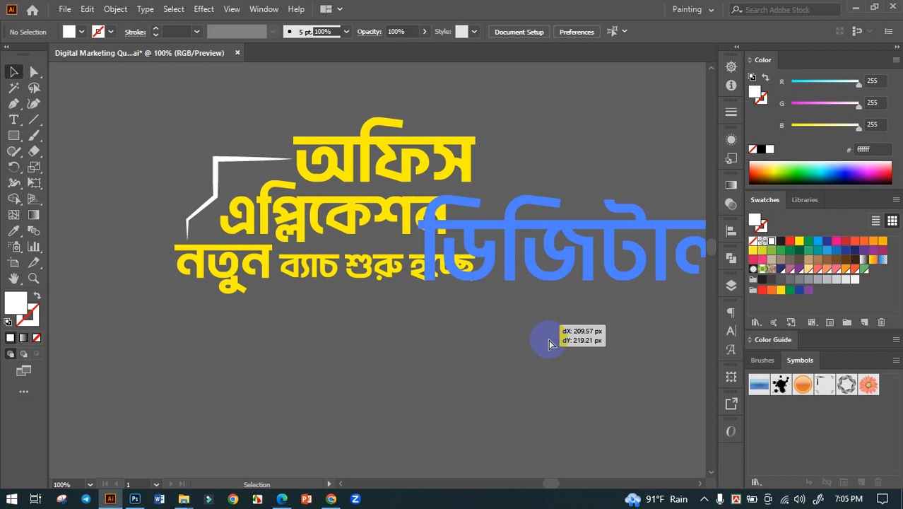
{"action": "key", "text": "ctrl+z"}
{"action": "scroll", "coordinate": [509, 374], "scroll_direction": "down", "scroll_amount": 2}
{"action": "left_click_drag", "start_coordinate": [543, 367], "coordinate": [341, 247]}
{"action": "left_click", "coordinate": [772, 241]}
{"action": "left_click", "coordinate": [625, 295]}
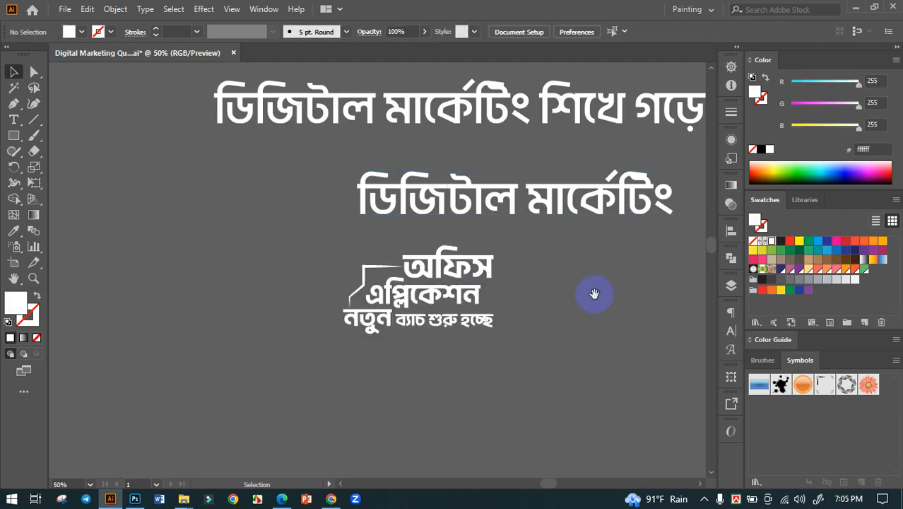
Copy the headline into the Photoshop design as a smart object in the upper-right area, with its layer above "31efeac... copy 2".
{"action": "left_click_drag", "start_coordinate": [595, 294], "coordinate": [492, 277]}
{"action": "left_click_drag", "start_coordinate": [419, 332], "coordinate": [353, 255]}
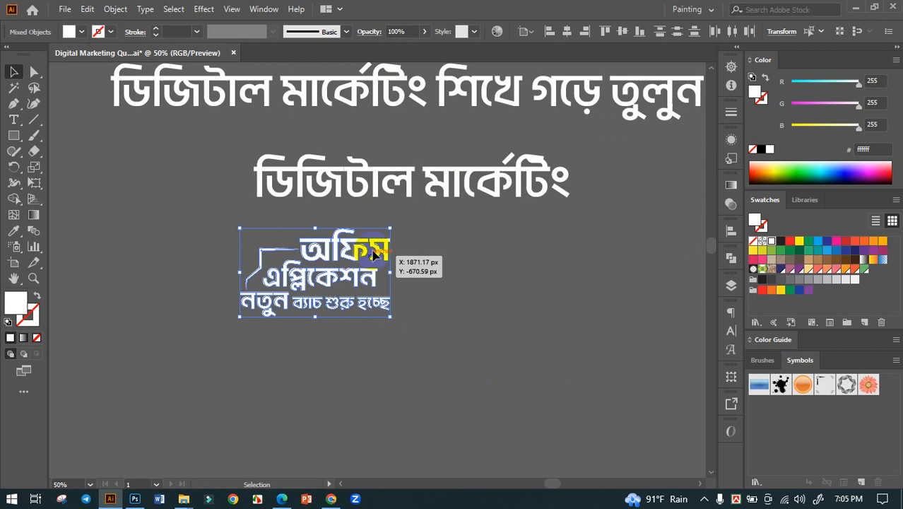
{"action": "left_click", "coordinate": [134, 499]}
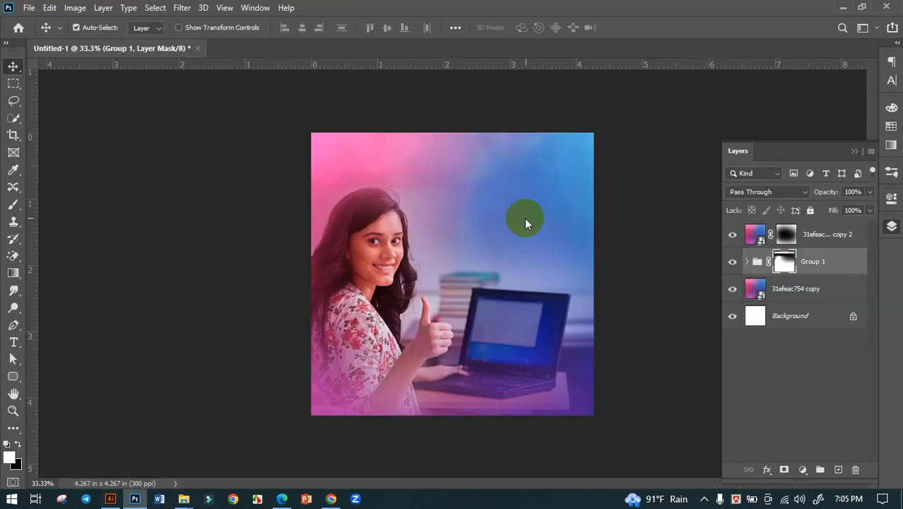
{"action": "key", "text": "ctrl+v"}
{"action": "left_click_drag", "start_coordinate": [661, 225], "coordinate": [563, 215]}
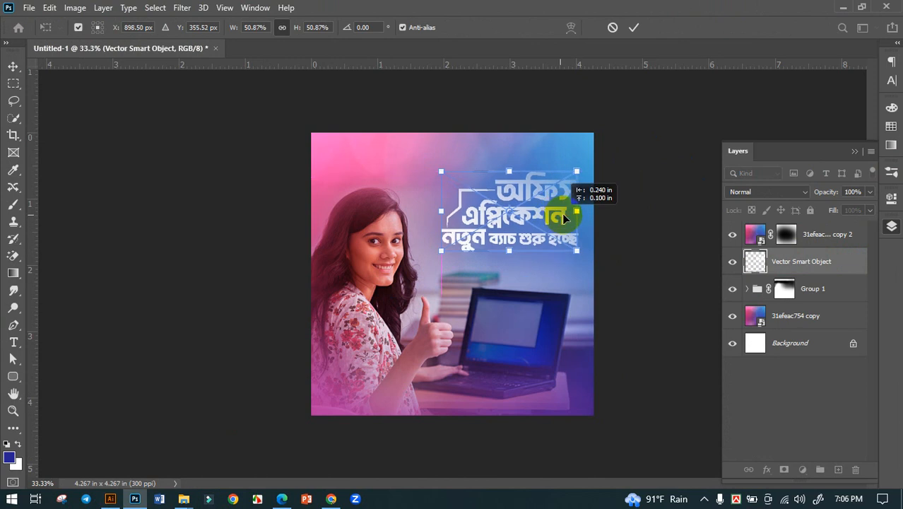
{"action": "left_click", "coordinate": [634, 27]}
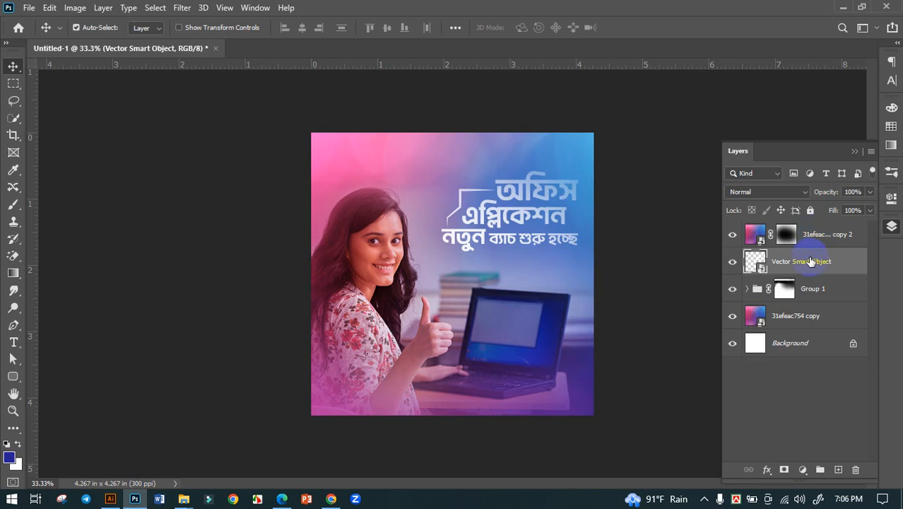
{"action": "left_click_drag", "start_coordinate": [810, 263], "coordinate": [800, 228]}
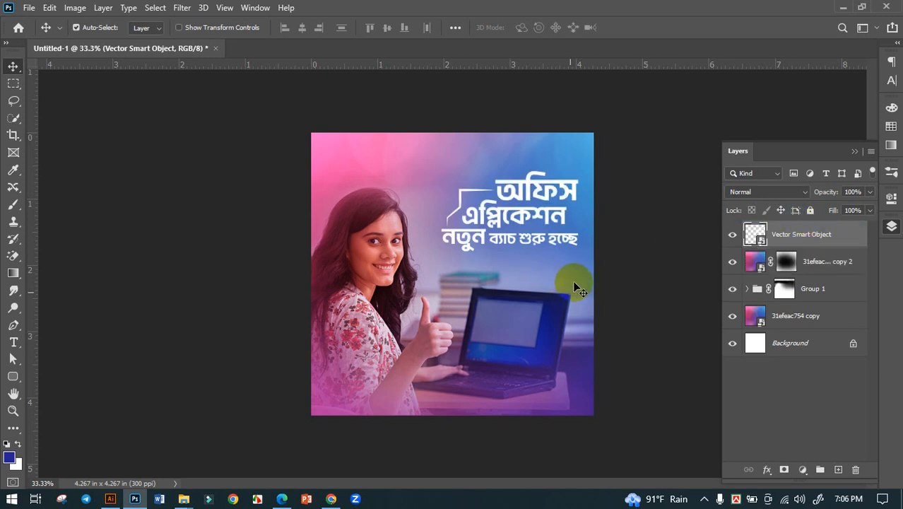
Scale the headline up to 53.57% and shift it slightly up and right.
{"action": "key", "text": "ctrl+minus"}
{"action": "key", "text": "ctrl+plus"}
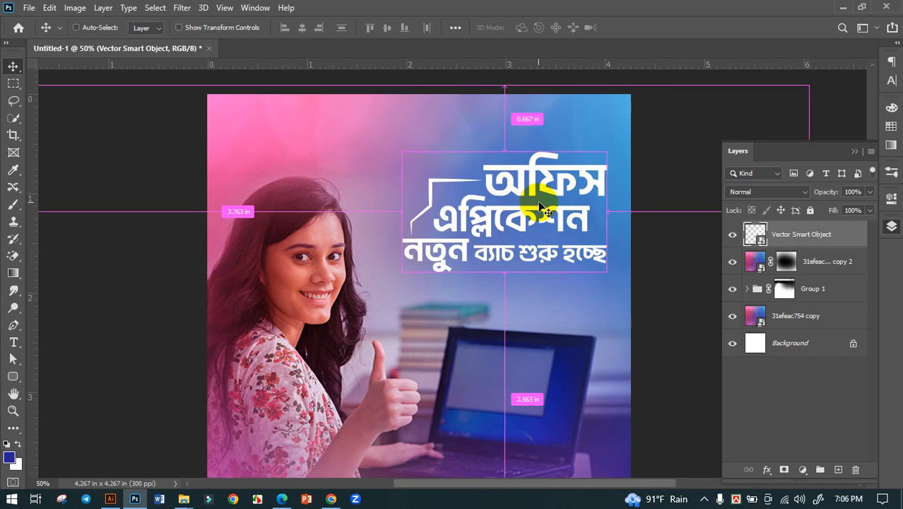
{"action": "key", "text": "ctrl+t"}
{"action": "left_click_drag", "start_coordinate": [402, 271], "coordinate": [392, 277]}
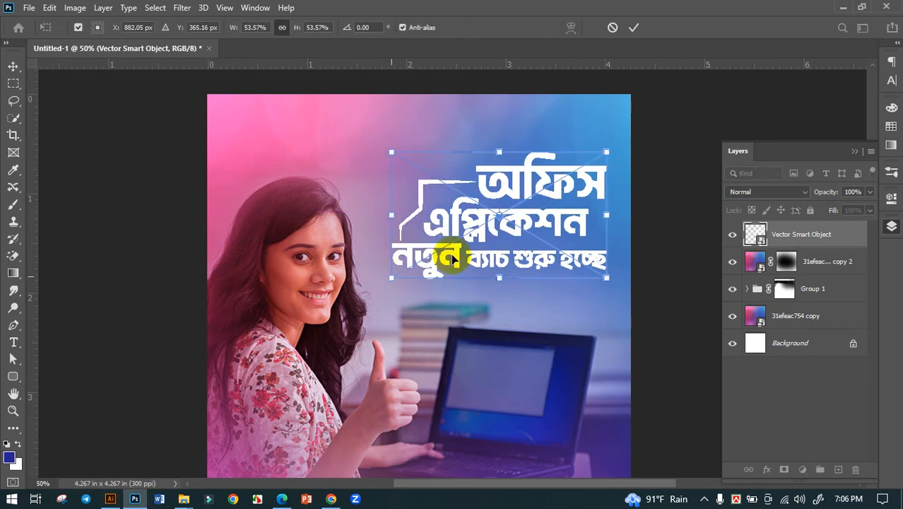
{"action": "left_click_drag", "start_coordinate": [561, 222], "coordinate": [563, 213]}
{"action": "left_click", "coordinate": [634, 28]}
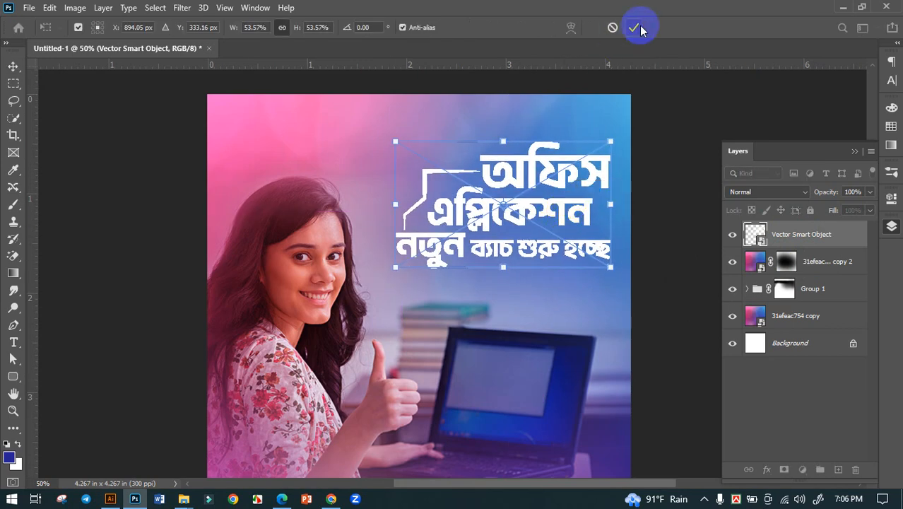
Add a drop shadow to the stacked headline layer with 24% opacity and a 1 px distance.
{"action": "left_click", "coordinate": [767, 469]}
{"action": "left_click", "coordinate": [777, 469]}
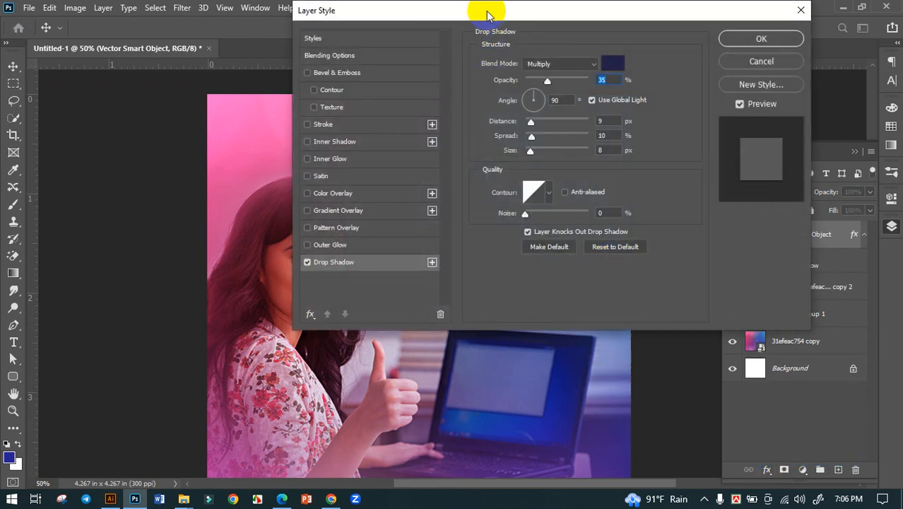
{"action": "left_click_drag", "start_coordinate": [486, 10], "coordinate": [736, 45]}
{"action": "mouse_move", "coordinate": [823, 114]}
{"action": "left_mouse_down"}
{"action": "mouse_move", "coordinate": [807, 121]}
{"action": "mouse_move", "coordinate": [813, 117]}
{"action": "left_mouse_up"}
{"action": "left_click", "coordinate": [808, 156]}
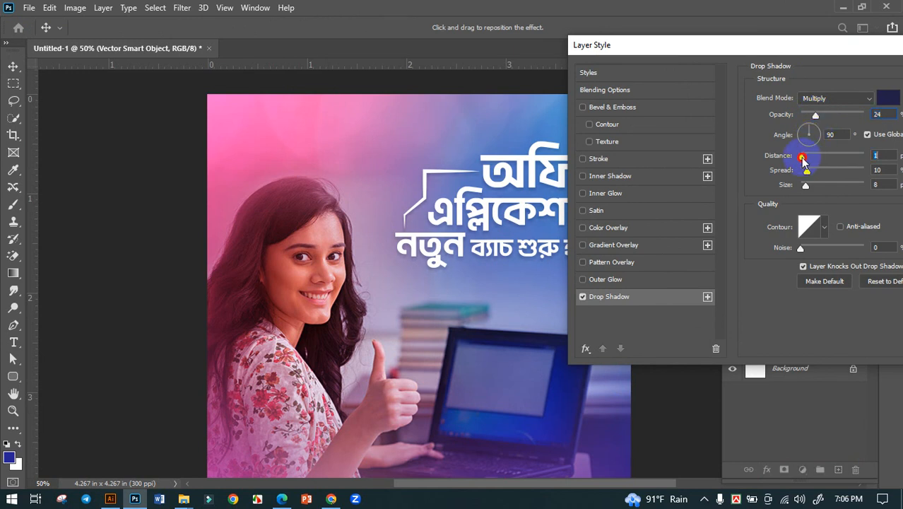
Change the headline's drop shadow colour to the dark purple #362576 sampled from the artwork and apply the layer style.
{"action": "left_click", "coordinate": [889, 102]}
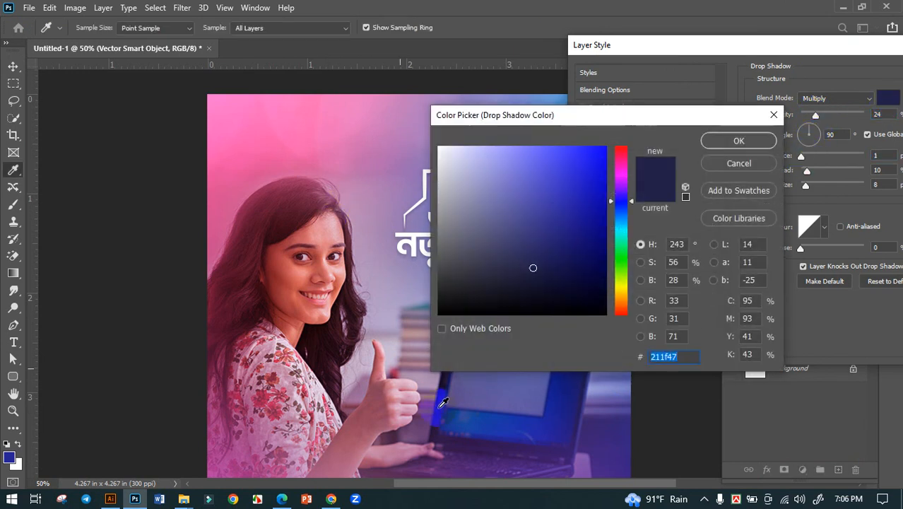
{"action": "left_click", "coordinate": [616, 422]}
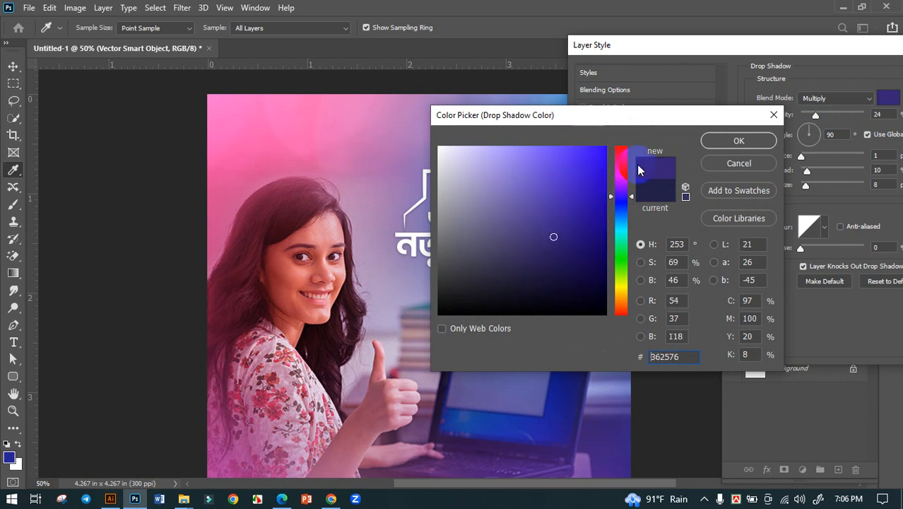
{"action": "left_click", "coordinate": [738, 141]}
{"action": "left_click_drag", "start_coordinate": [772, 48], "coordinate": [571, 43]}
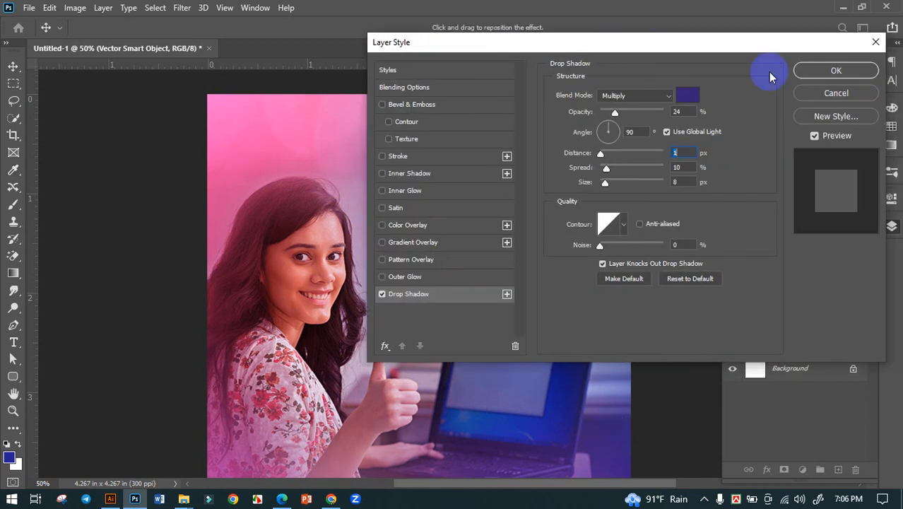
{"action": "left_click", "coordinate": [808, 73]}
{"action": "key", "text": "ctrl+minus"}
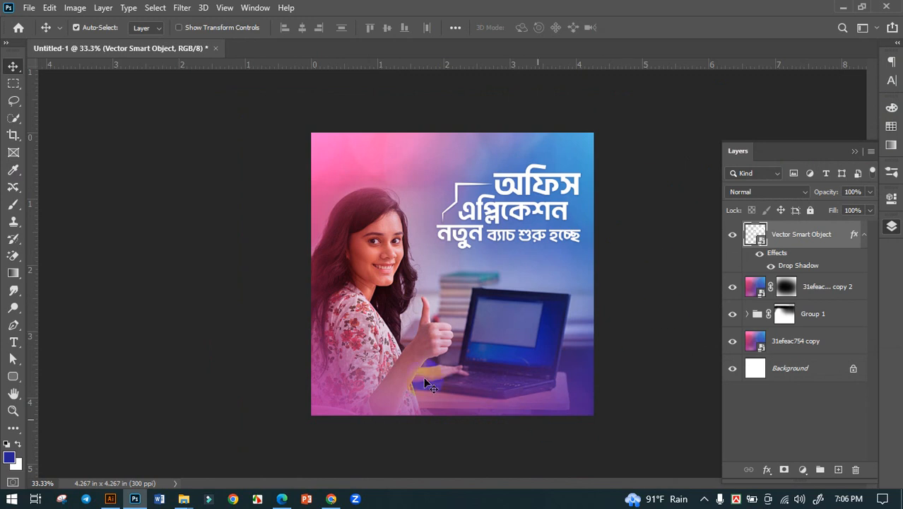
Switch to Illustrator and copy the "আল-মদিনা আইটি" institute logo text in white into the Photoshop design as a smart object.
{"action": "left_click", "coordinate": [110, 499]}
{"action": "scroll", "coordinate": [457, 335], "scroll_direction": "down", "scroll_amount": 3}
{"action": "left_click_drag", "start_coordinate": [426, 346], "coordinate": [656, 153]}
{"action": "left_click_drag", "start_coordinate": [368, 247], "coordinate": [648, 124]}
{"action": "left_click_drag", "start_coordinate": [315, 250], "coordinate": [357, 251]}
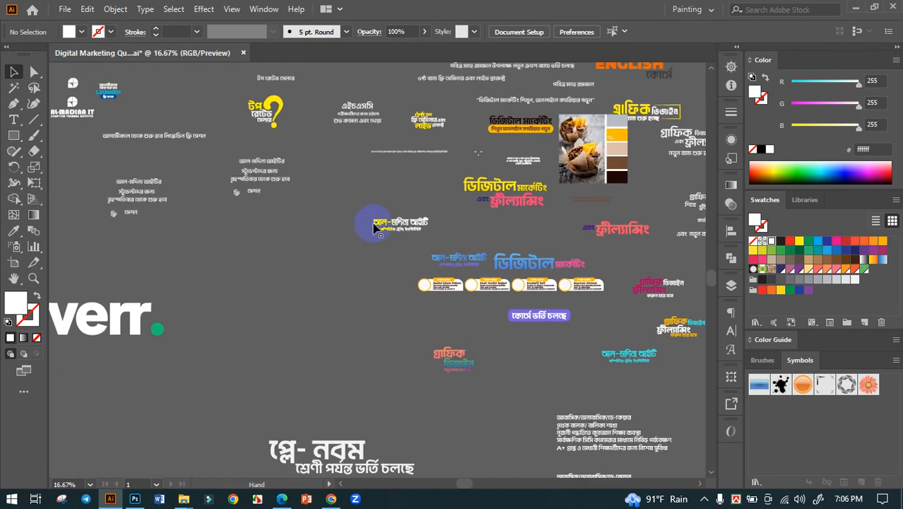
{"action": "left_click_drag", "start_coordinate": [420, 223], "coordinate": [582, 395]}
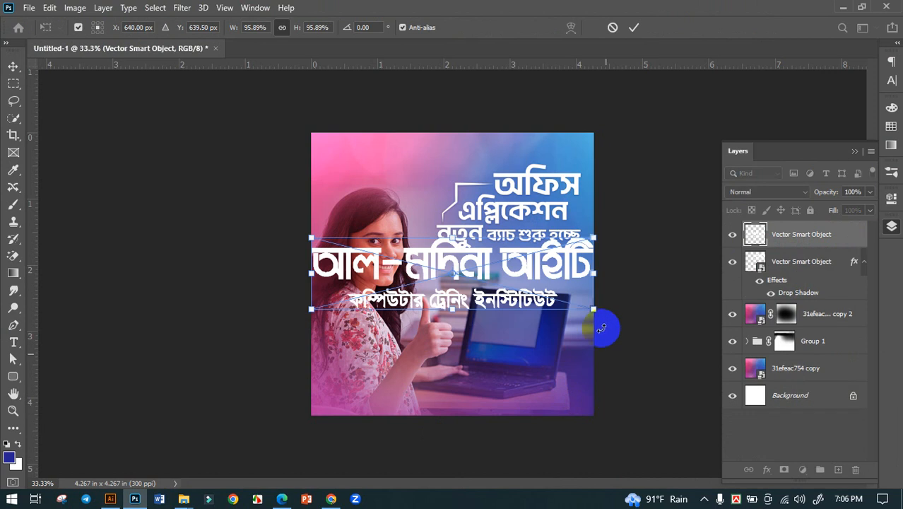
Scale the institute logo text down to 29.87% and place it in the design's lower-right corner.
{"action": "left_click_drag", "start_coordinate": [597, 275], "coordinate": [559, 393]}
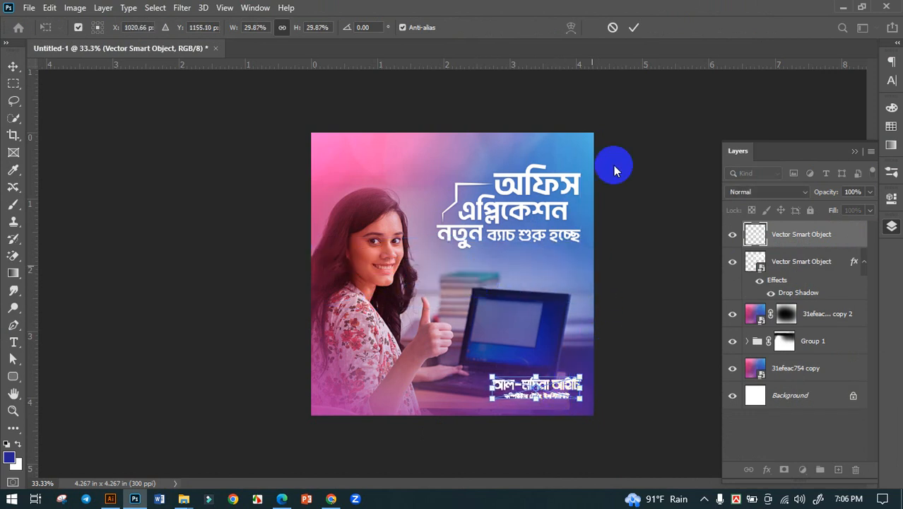
{"action": "left_click", "coordinate": [634, 27]}
{"action": "scroll", "coordinate": [655, 412], "scroll_direction": "down", "scroll_amount": 1}
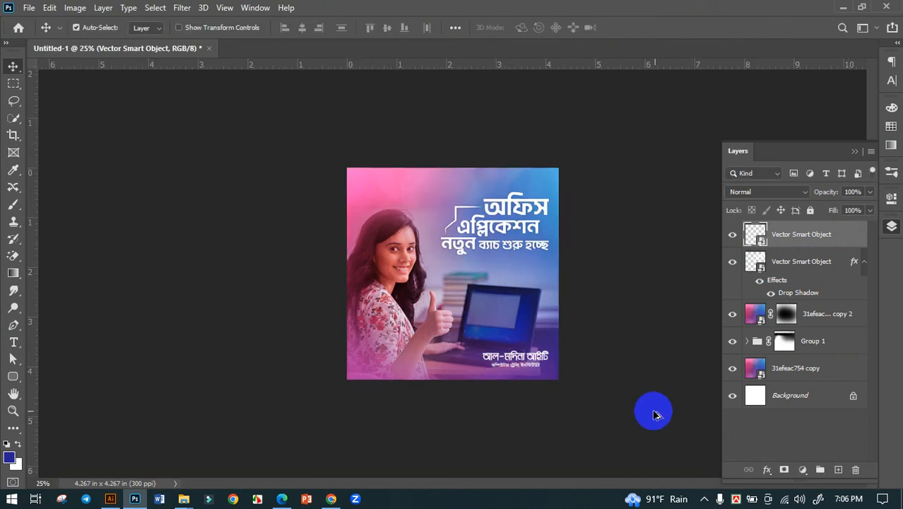
Paint white on the "31efeac754 copy 2" layer mask with a 700 px brush at 52% opacity, strengthening the gradient around the institute logo.
{"action": "scroll", "coordinate": [614, 421], "scroll_direction": "up", "scroll_amount": 3}
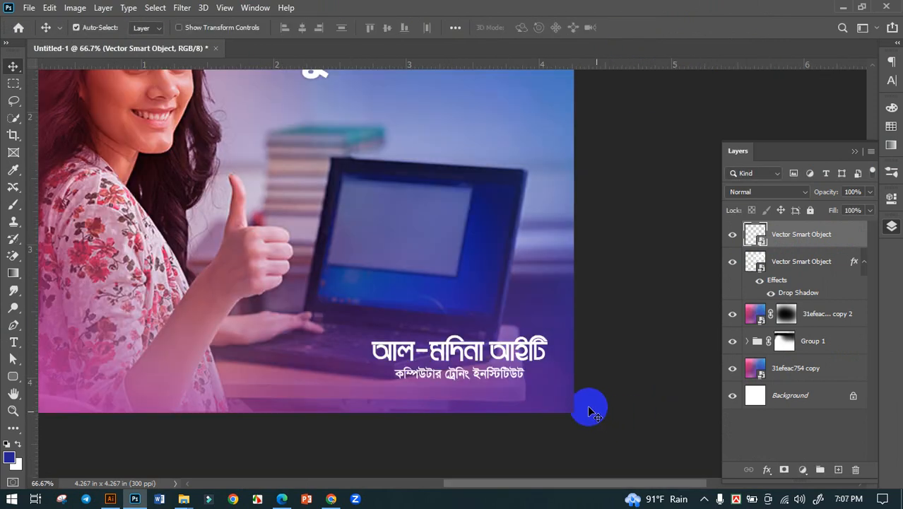
{"action": "left_click", "coordinate": [785, 313]}
{"action": "left_click", "coordinate": [732, 314]}
{"action": "left_click", "coordinate": [732, 314]}
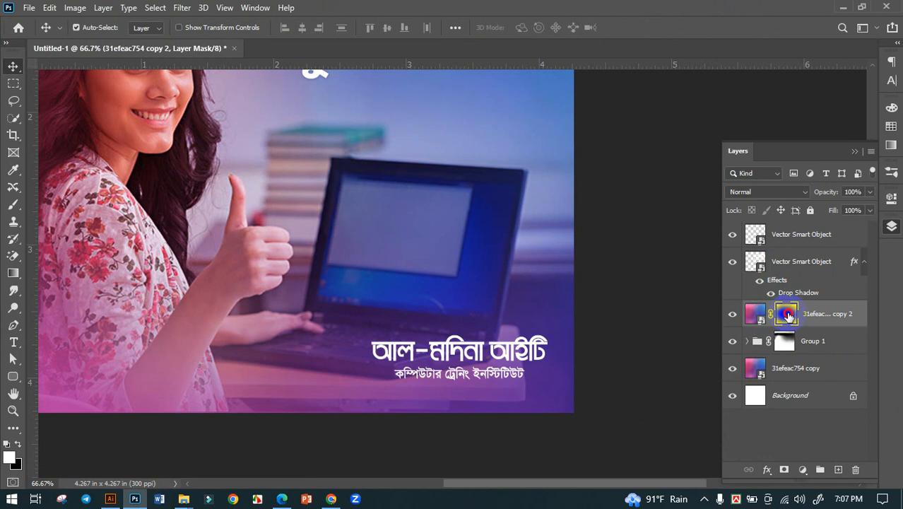
{"action": "left_click", "coordinate": [13, 205]}
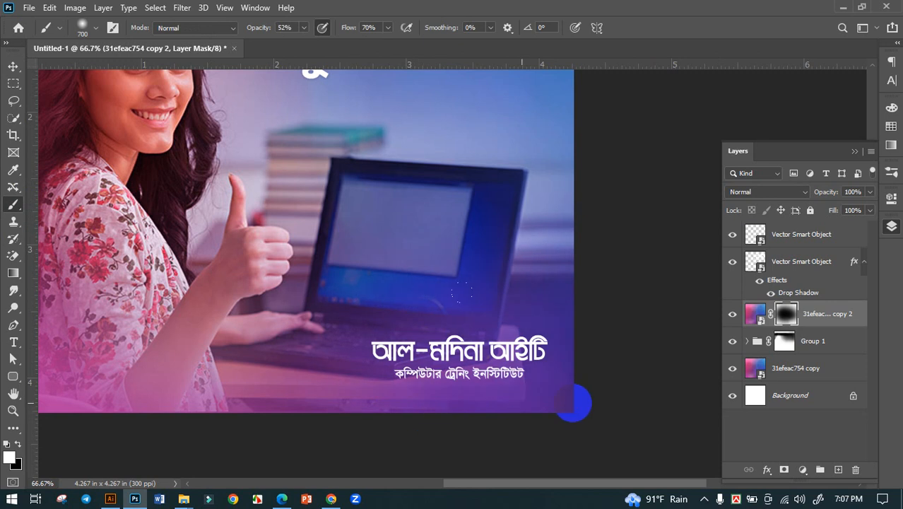
{"action": "key", "text": "bracketright"}
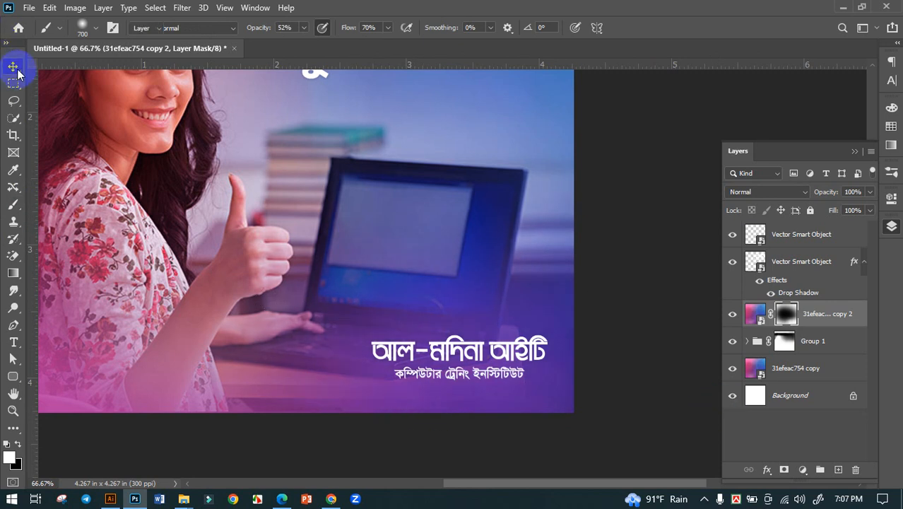
{"action": "left_click", "coordinate": [14, 67]}
{"action": "key", "text": "ctrl+minus"}
{"action": "key", "text": "ctrl+minus"}
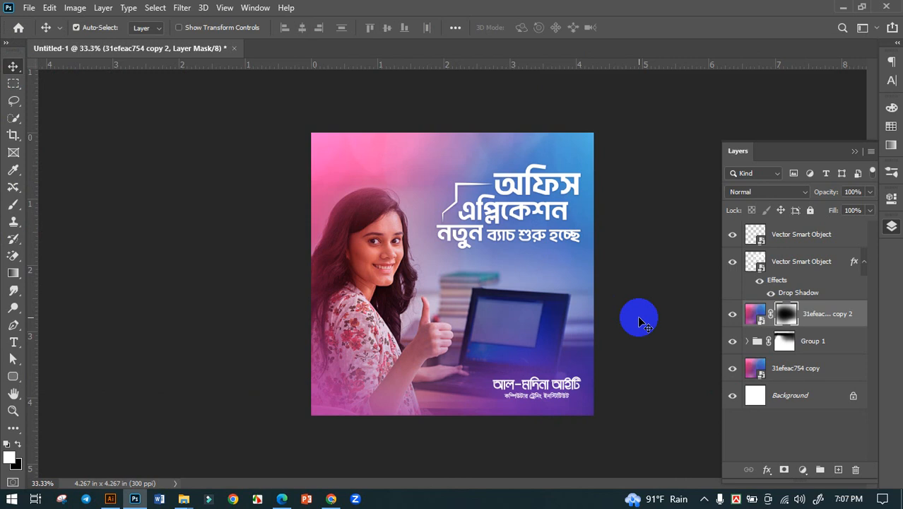
Save the design on the computer as the Photoshop file 174 in the Social Media Post folder, with Maximize Compatibility on.
{"action": "key", "text": "ctrl+s"}
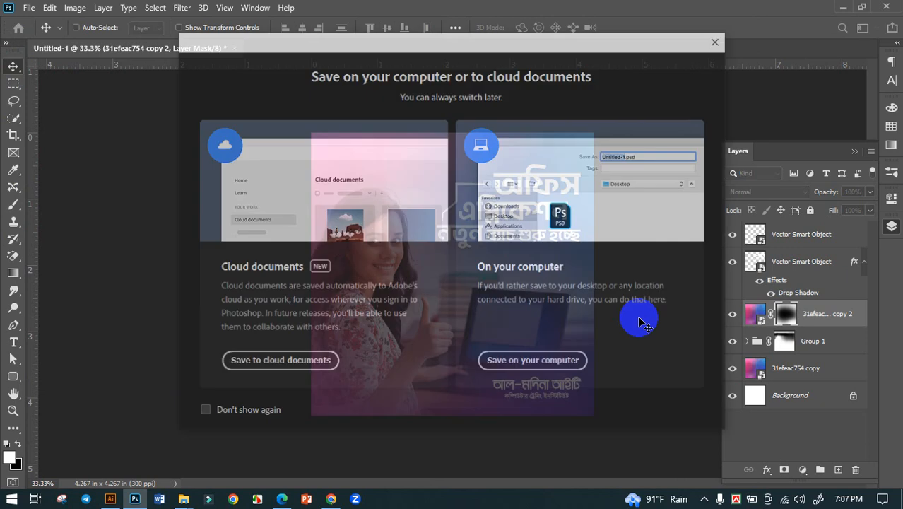
{"action": "left_click", "coordinate": [496, 364]}
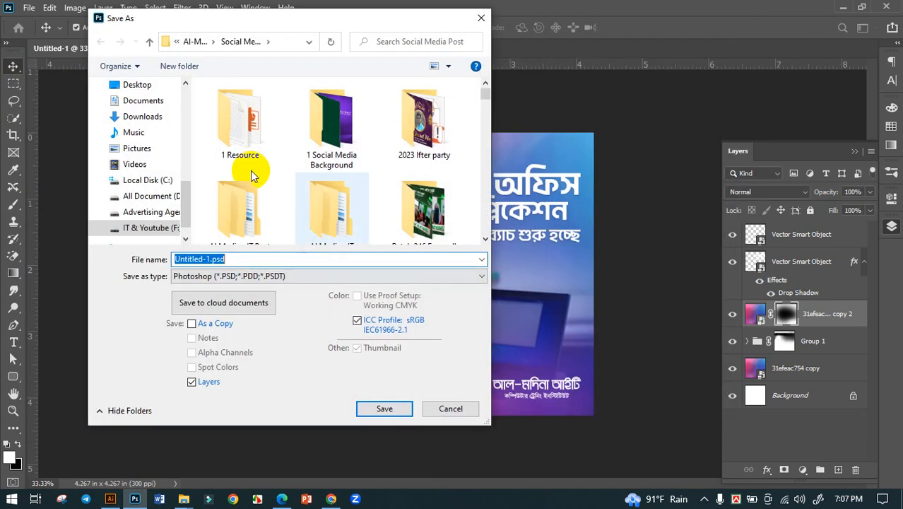
{"action": "scroll", "coordinate": [367, 127], "scroll_direction": "down", "scroll_amount": 3}
{"action": "scroll", "coordinate": [367, 127], "scroll_direction": "down", "scroll_amount": 3}
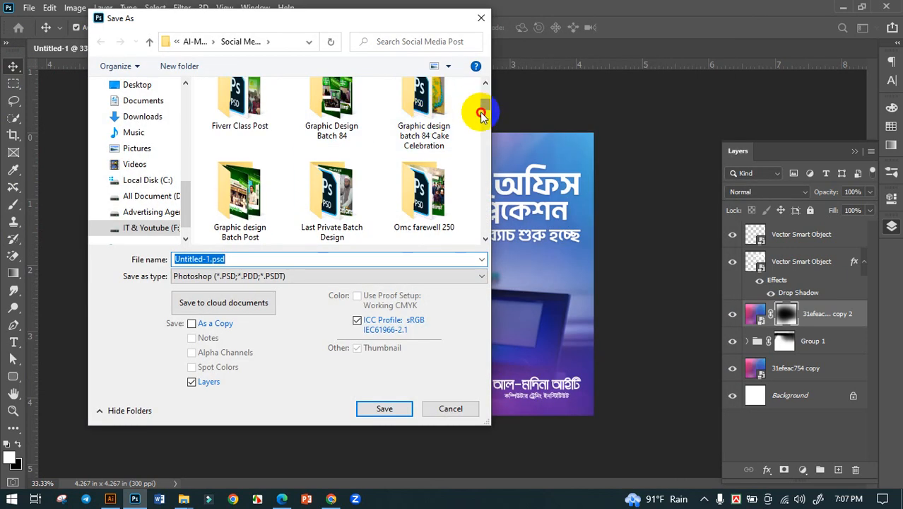
{"action": "left_click_drag", "start_coordinate": [480, 106], "coordinate": [484, 238]}
{"action": "left_click", "coordinate": [251, 259]}
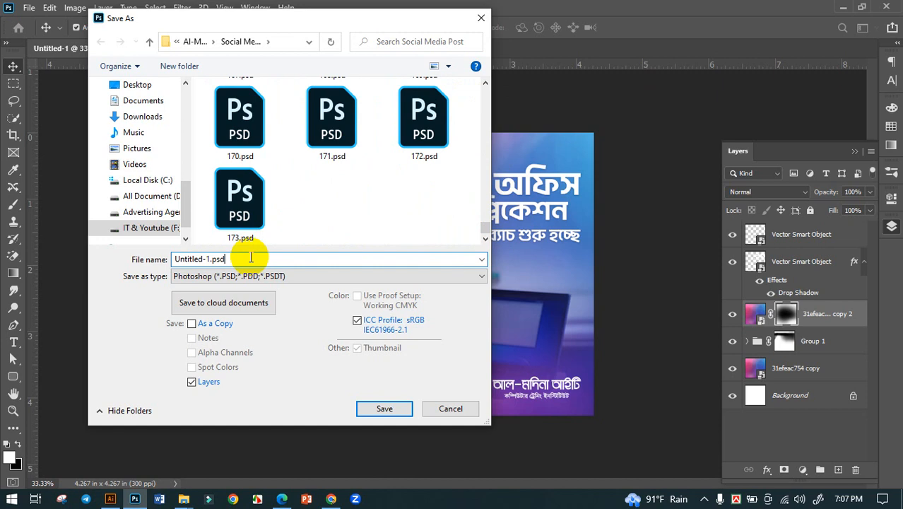
{"action": "key", "text": "ctrl+a"}
{"action": "type", "text": "174"}
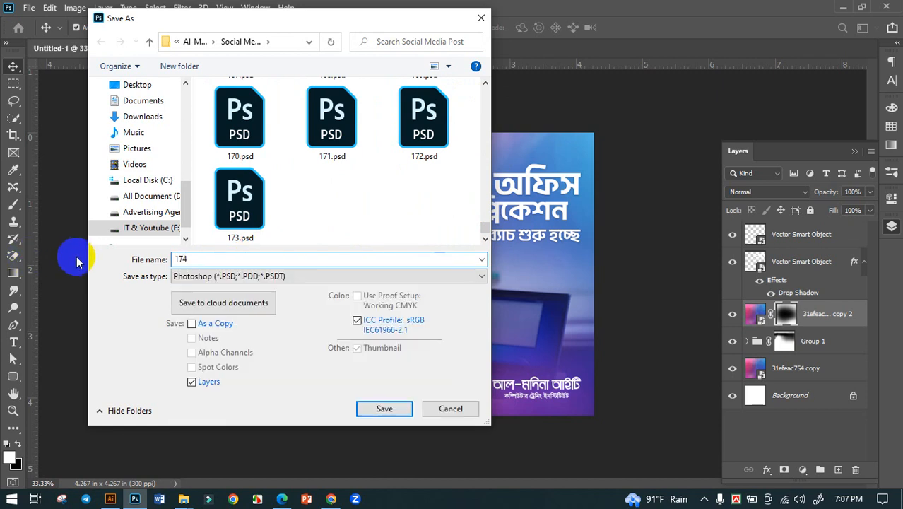
{"action": "key", "text": "Return"}
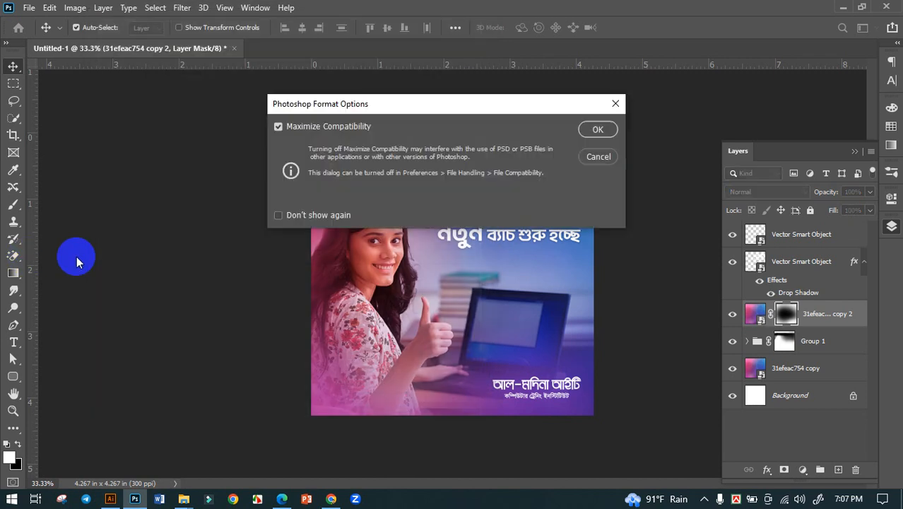
{"action": "key", "text": "Return"}
Save a JPEG copy of the design as 174.jpg on the computer in the Social Media Post folder.
{"action": "key", "text": "ctrl+shift+s"}
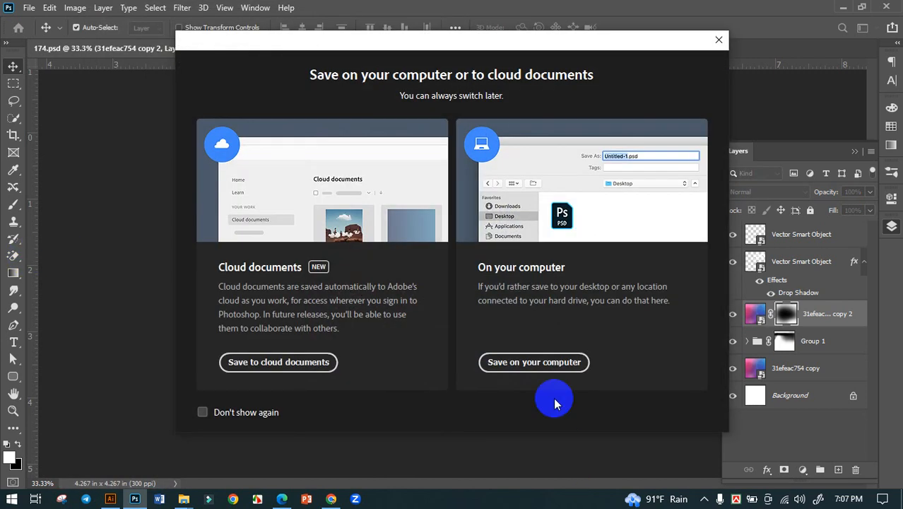
{"action": "left_click", "coordinate": [543, 366]}
{"action": "left_click", "coordinate": [283, 275]}
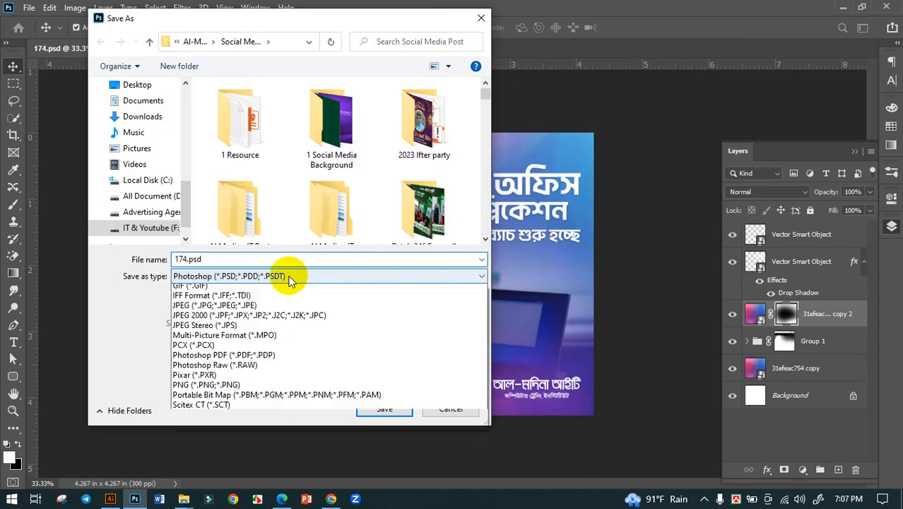
{"action": "left_click", "coordinate": [283, 370]}
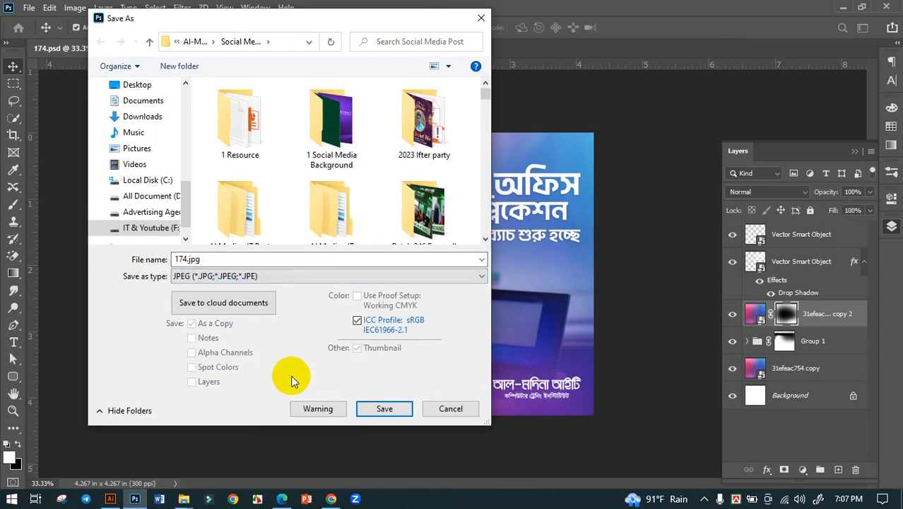
{"action": "key", "text": "Return"}
{"action": "key", "text": "Return"}
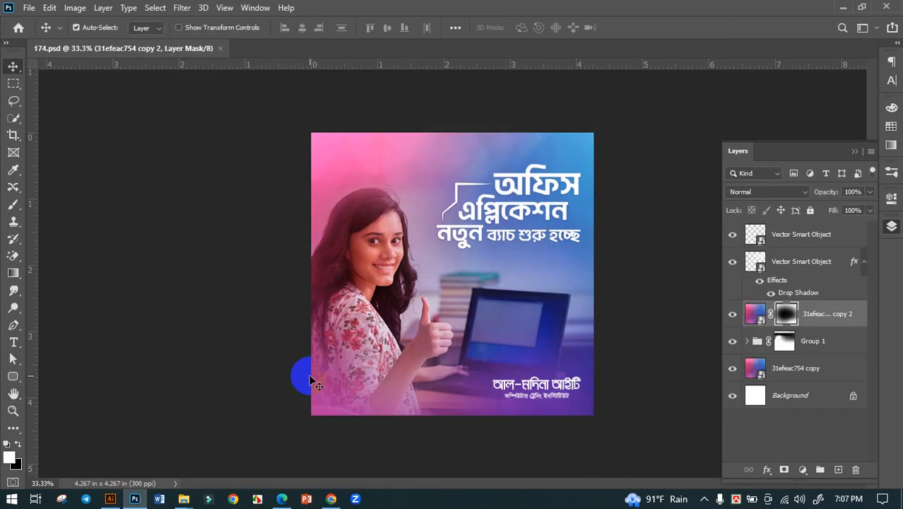